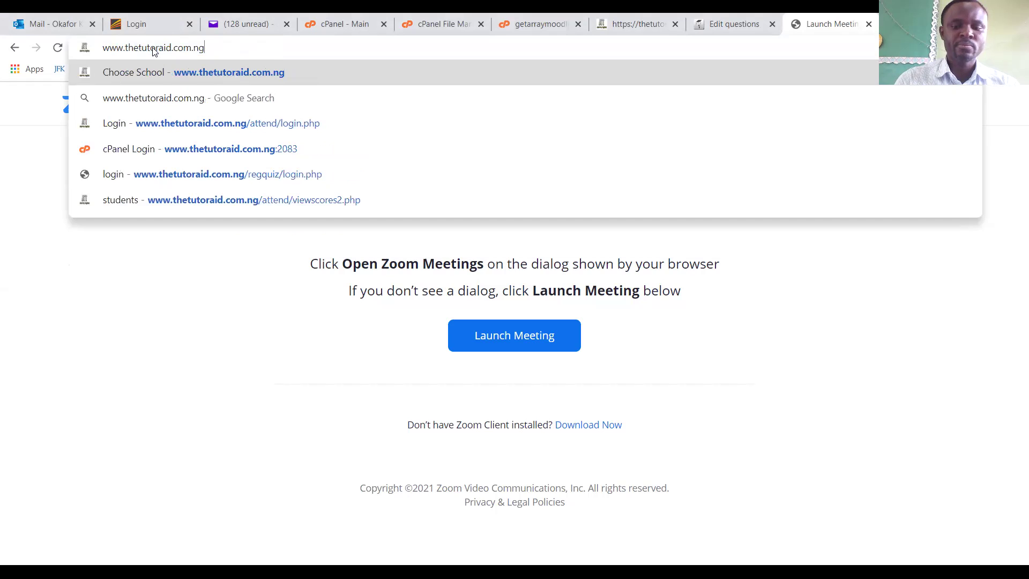
key("Return")
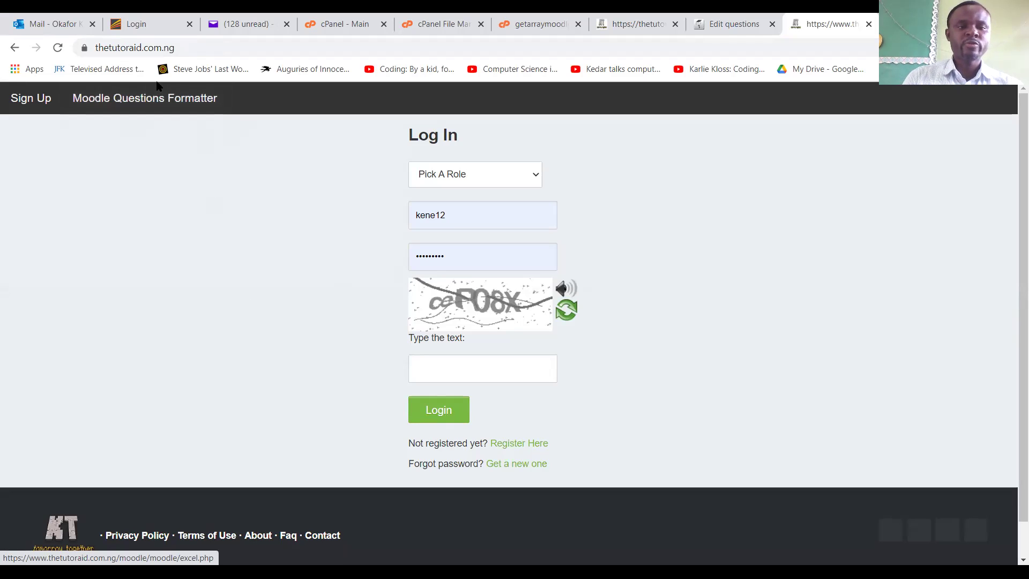
left_click(162, 102)
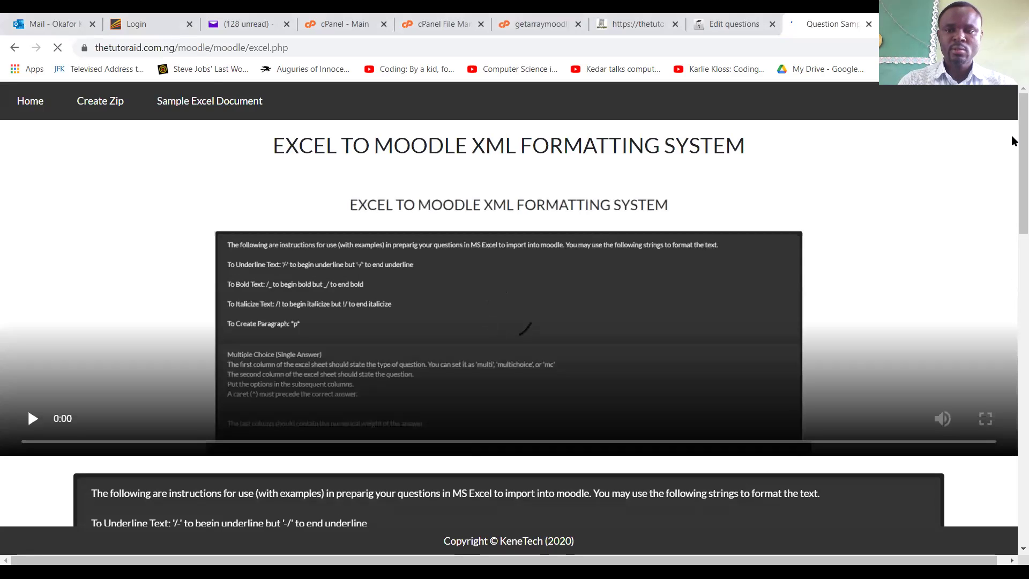
scroll(1013, 145, "down", 8)
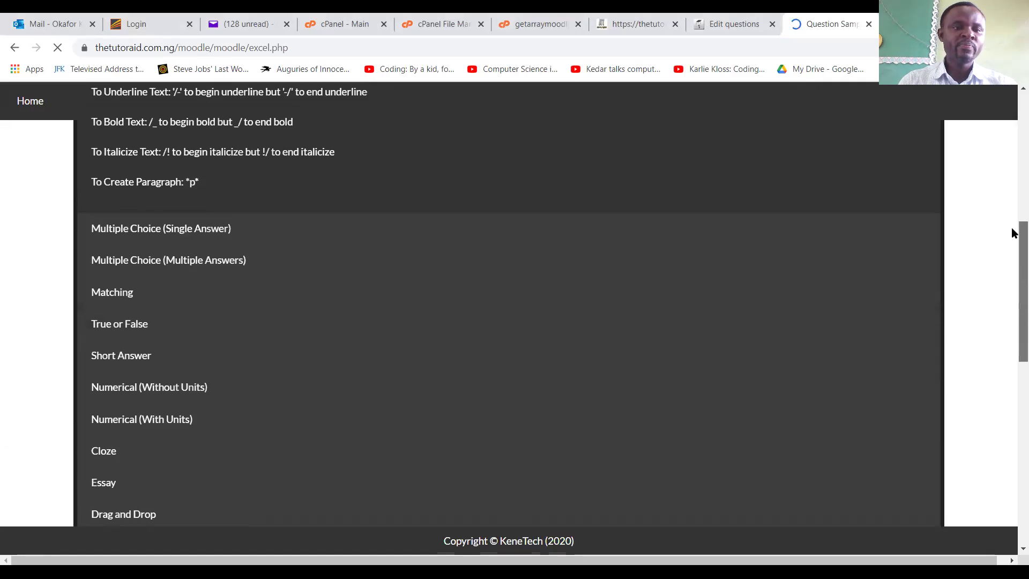
scroll(1013, 241, "down", 3)
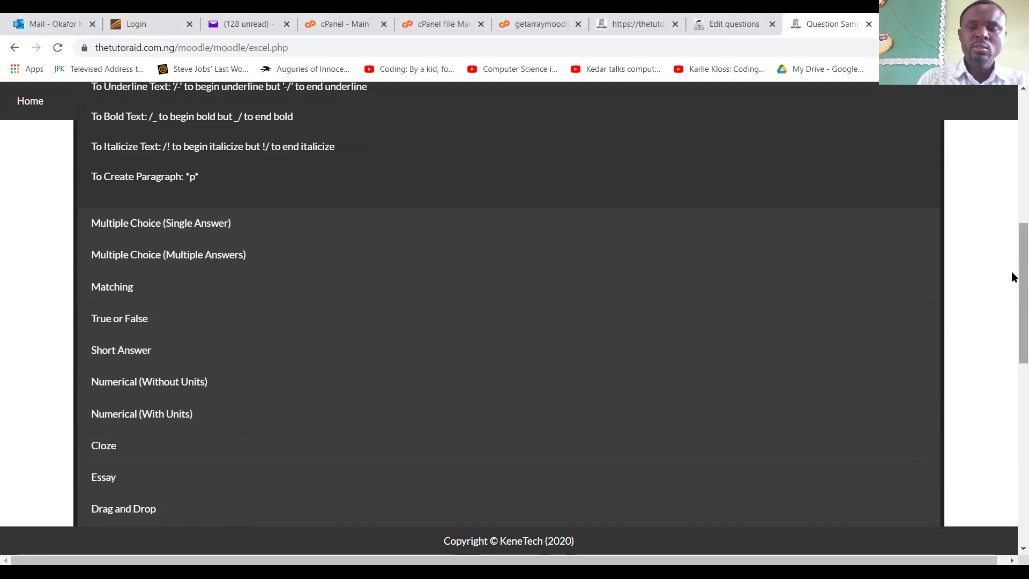
scroll(1011, 252, "down", 1)
- Download the formatter's sample Excel document and open it in Excel
scroll(1007, 214, "up", 8)
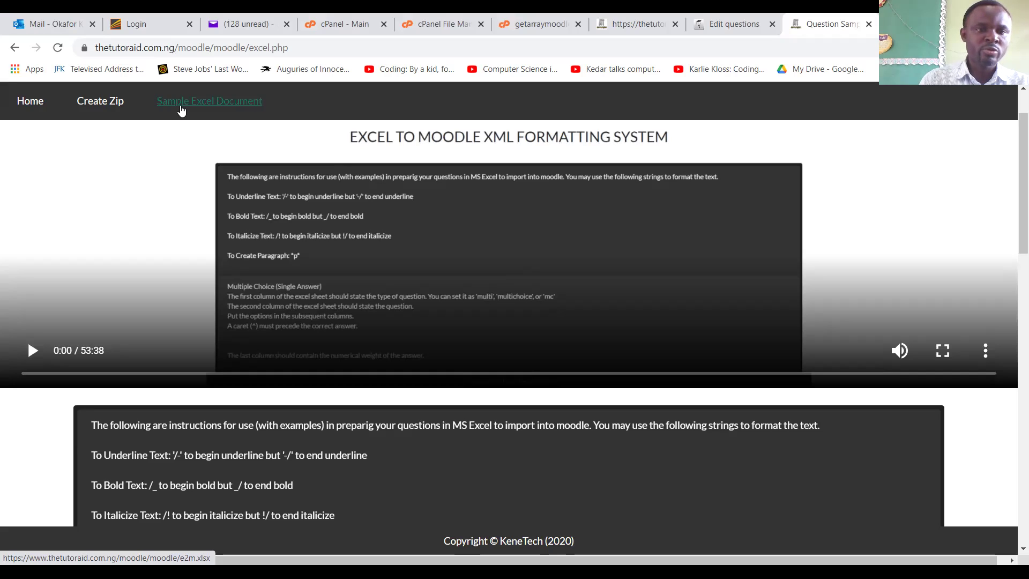
left_click(181, 107)
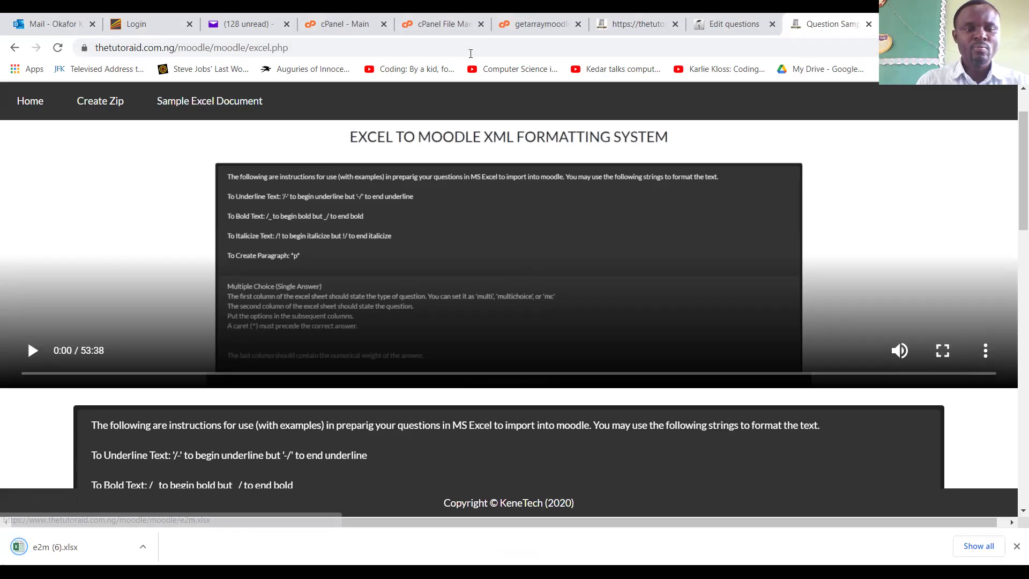
left_click(73, 552)
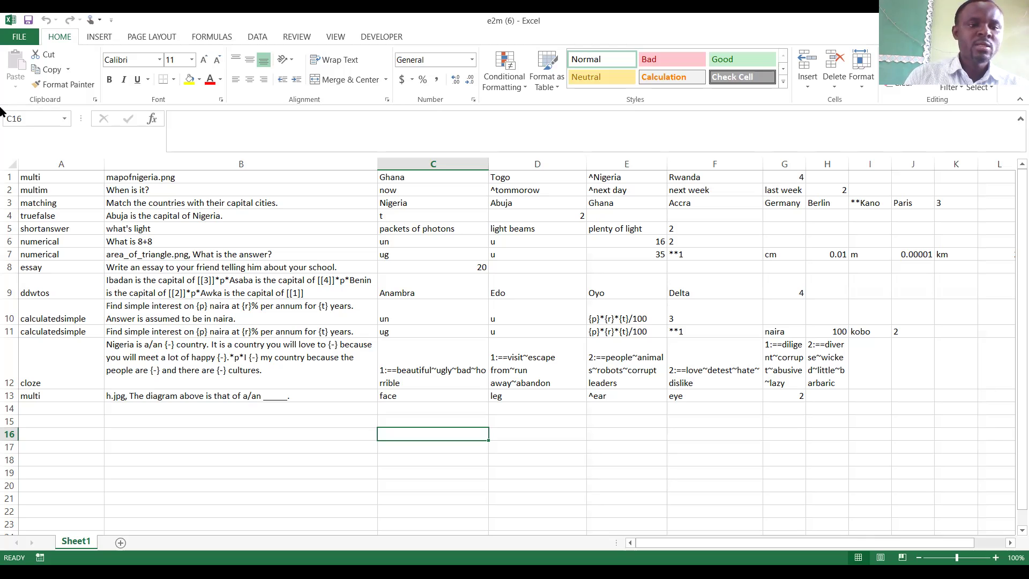
- Select cell A14, the first empty question-type cell below the sample questions
left_click(51, 175)
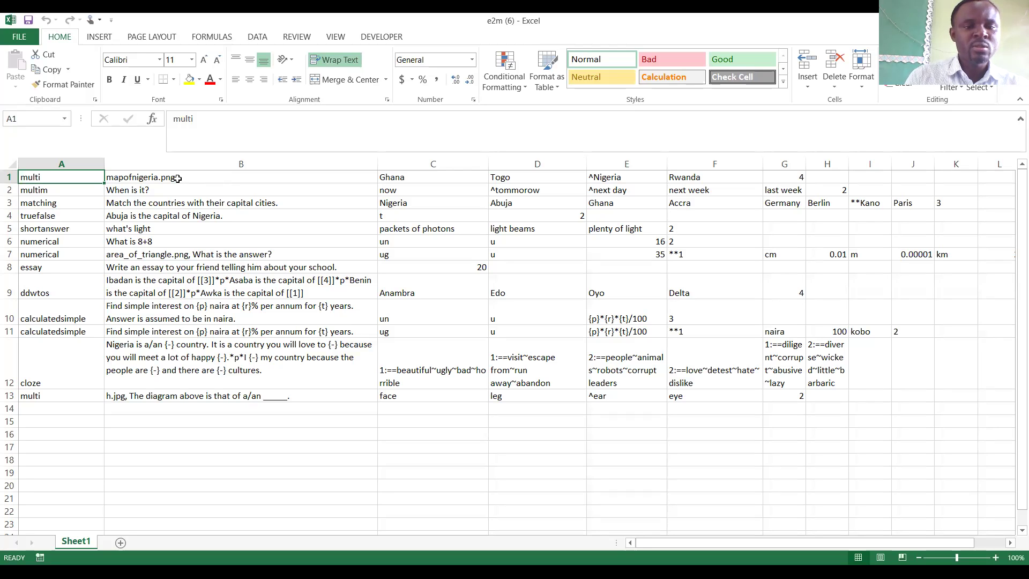
left_click(55, 410)
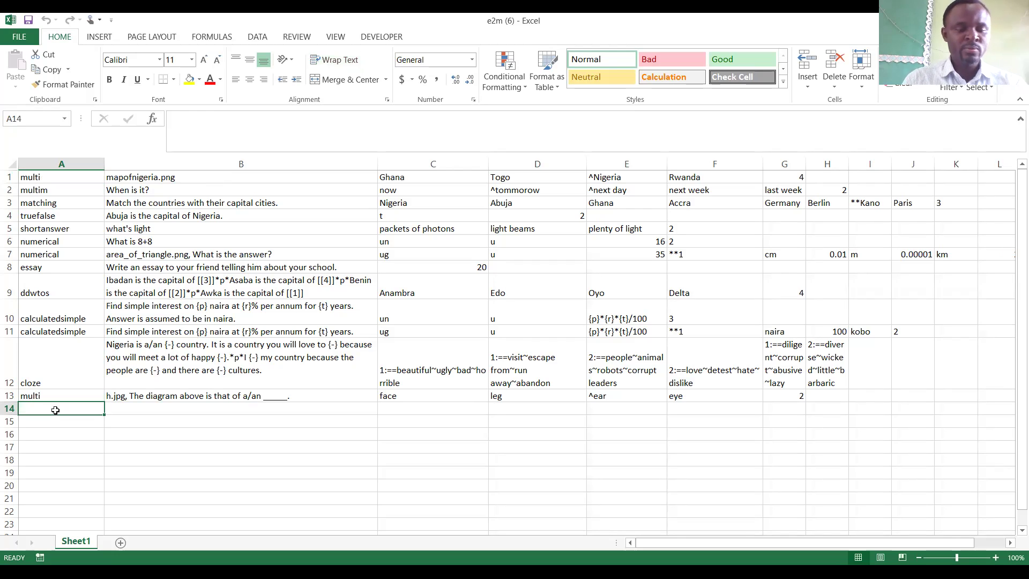
type("W")
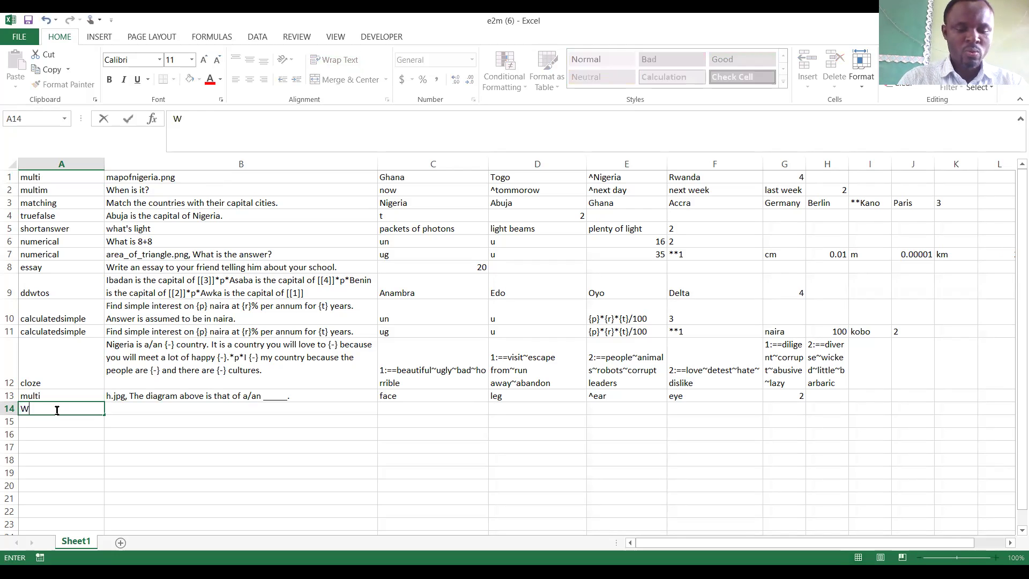
type("hat is")
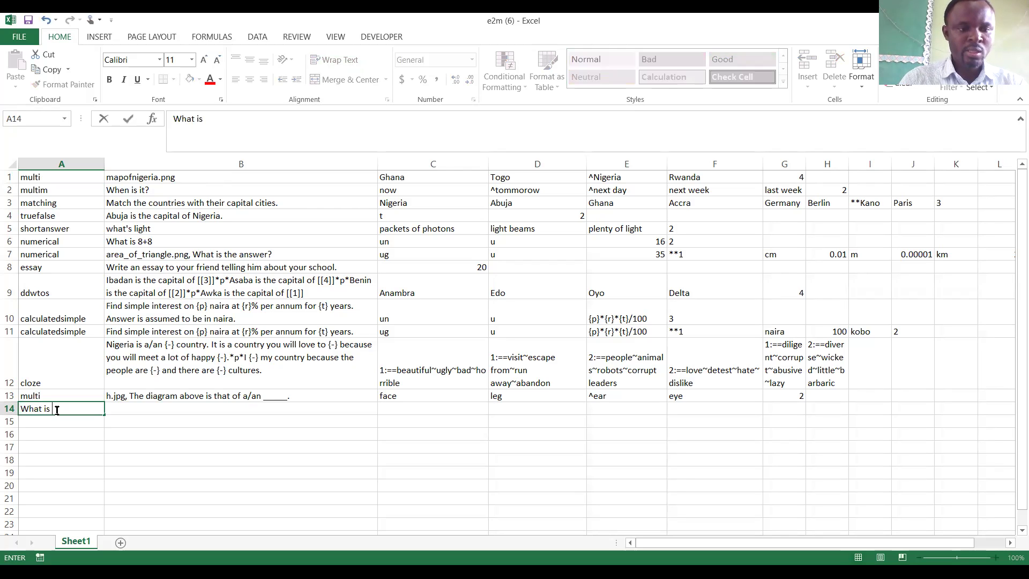
key("BackSpace")
key("BackSpace")
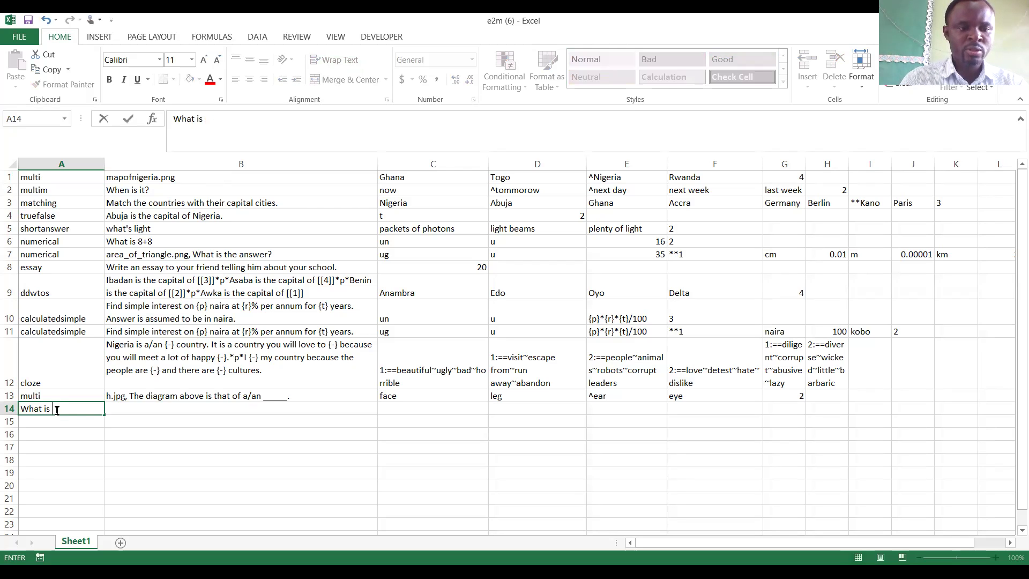
key("BackSpace")
key("BackSpace")
key("BackSpace")
key("BackSpace")
key("BackSpace")
key("BackSpace")
- Enter the question type multi in A14 and the question "What is my name?" in B14
type("multi")
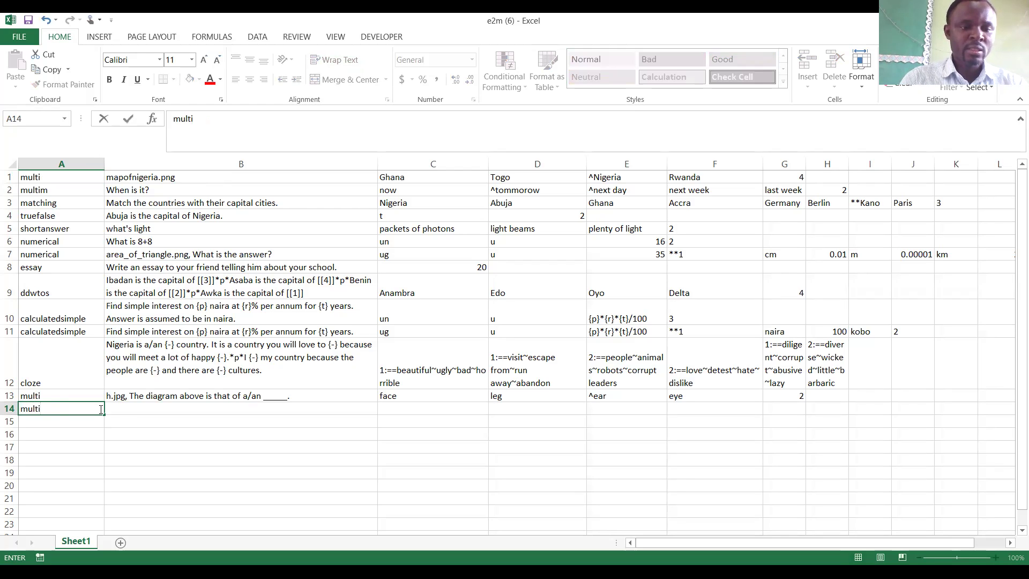
left_click(122, 409)
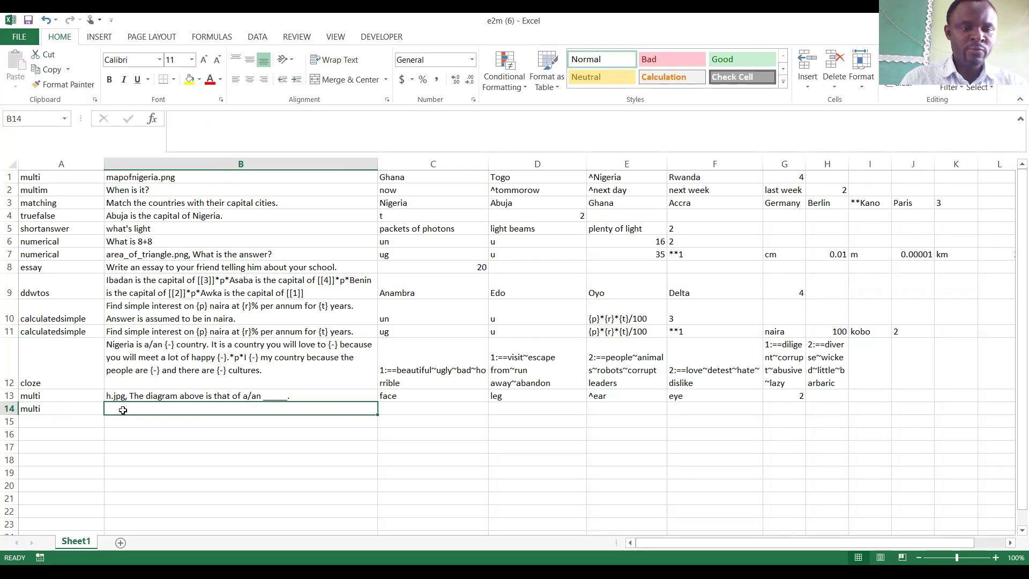
type("W")
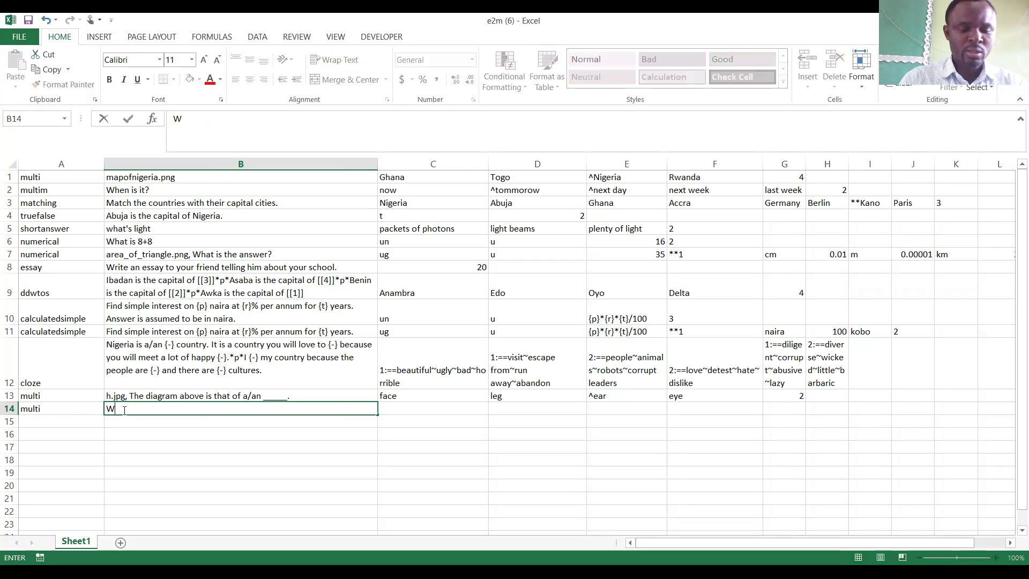
type("hat is my name")
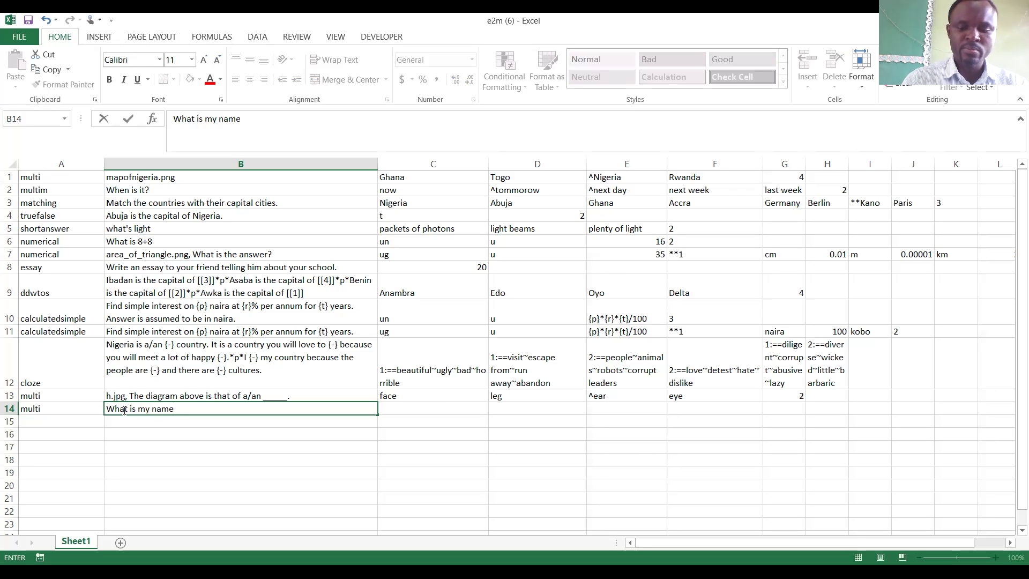
type("?")
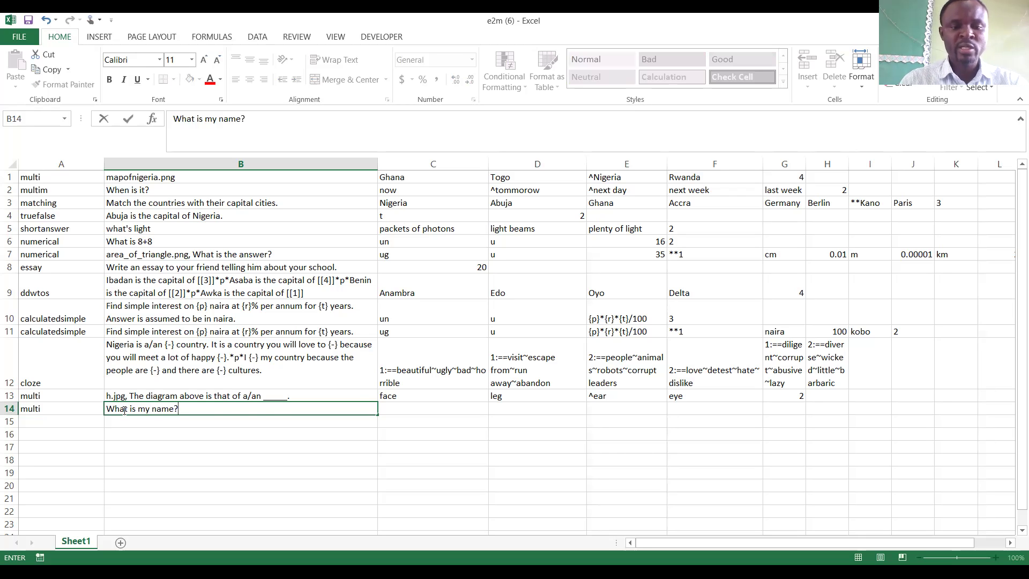
- Enter four first names as answer options in C14 to F14, marking the one in E14 as correct with a leading ^
left_click(396, 409)
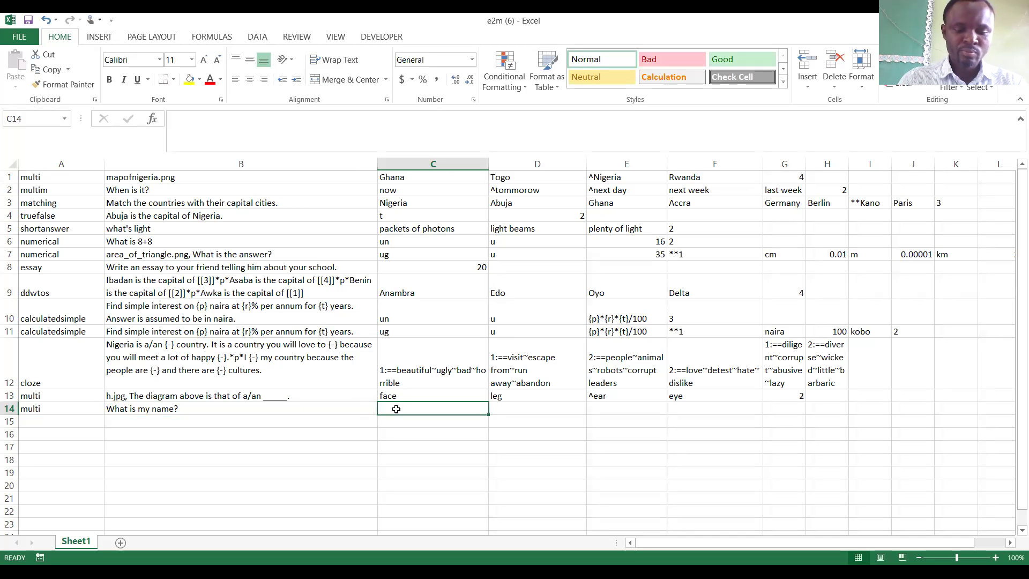
type("Frank")
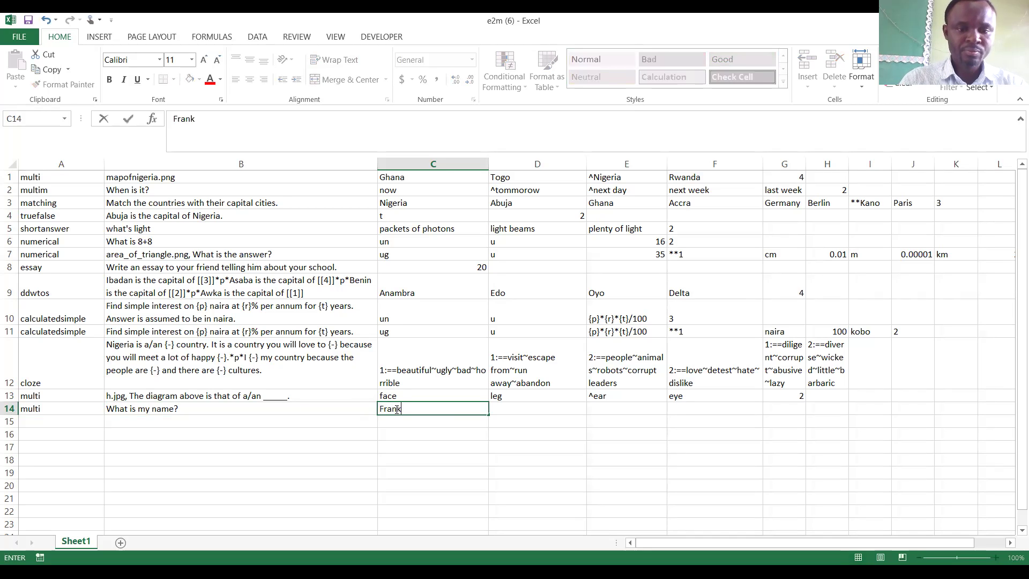
left_click(526, 411)
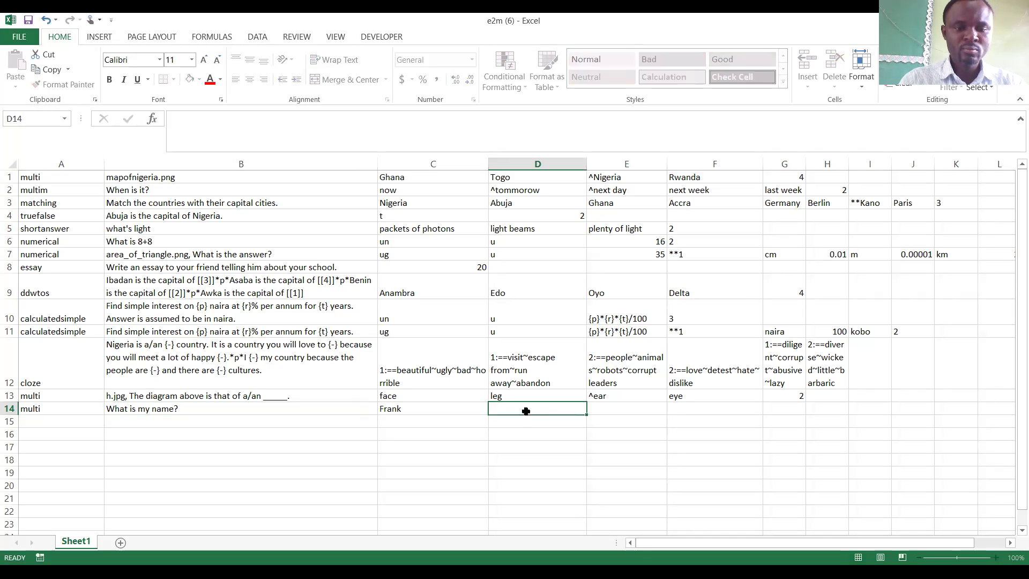
type("Ben")
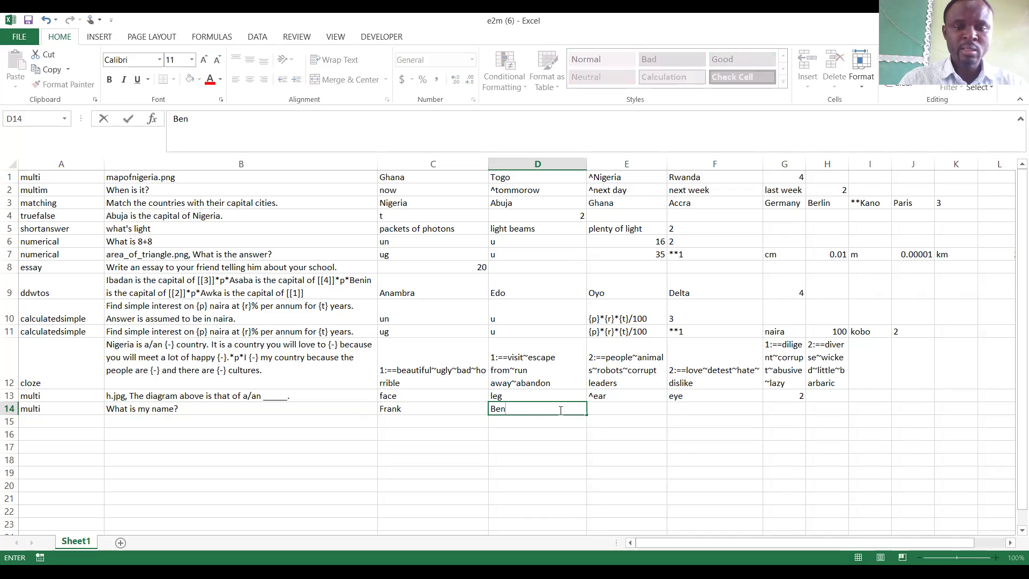
left_click(605, 412)
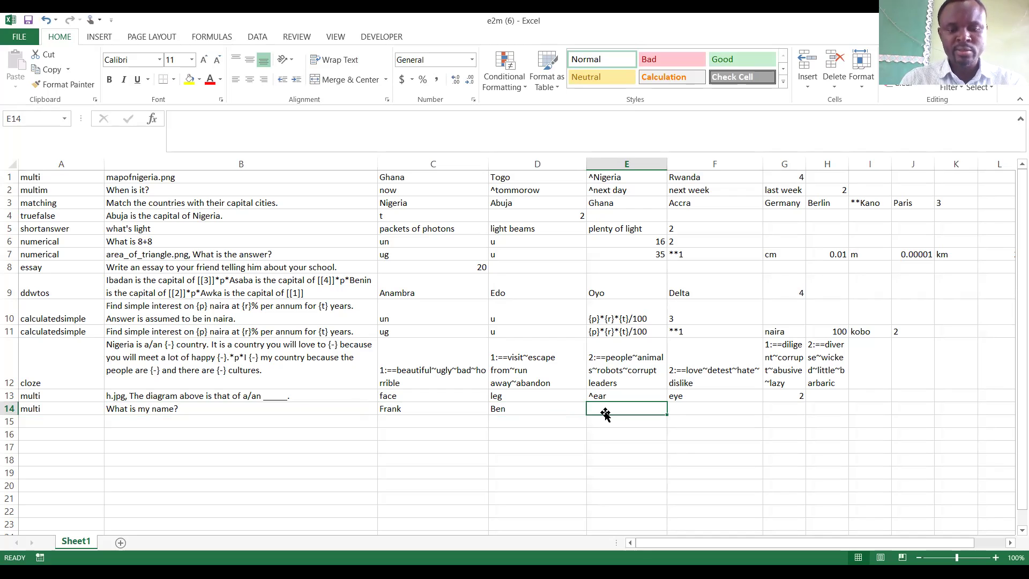
type("^")
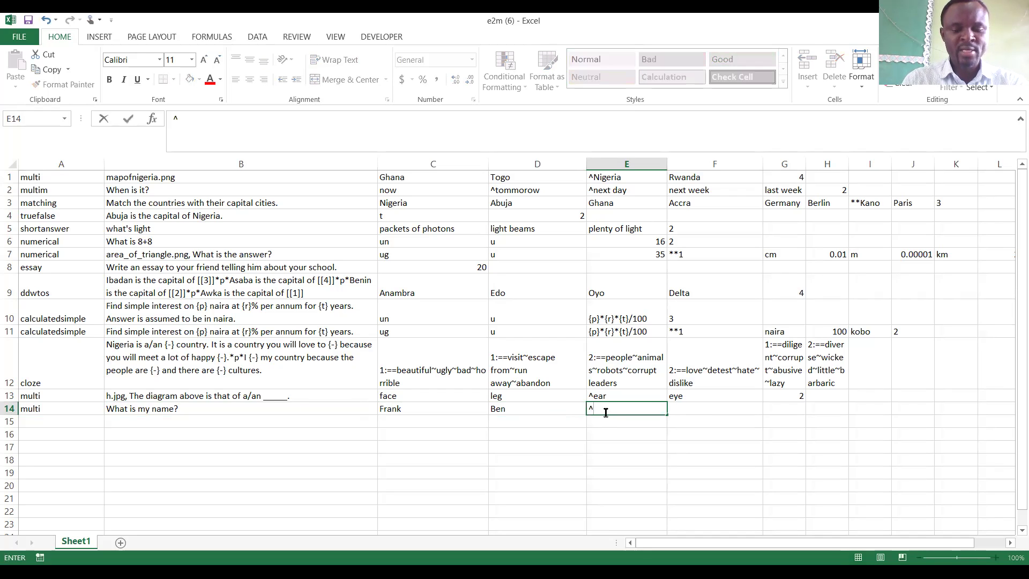
type("Kene")
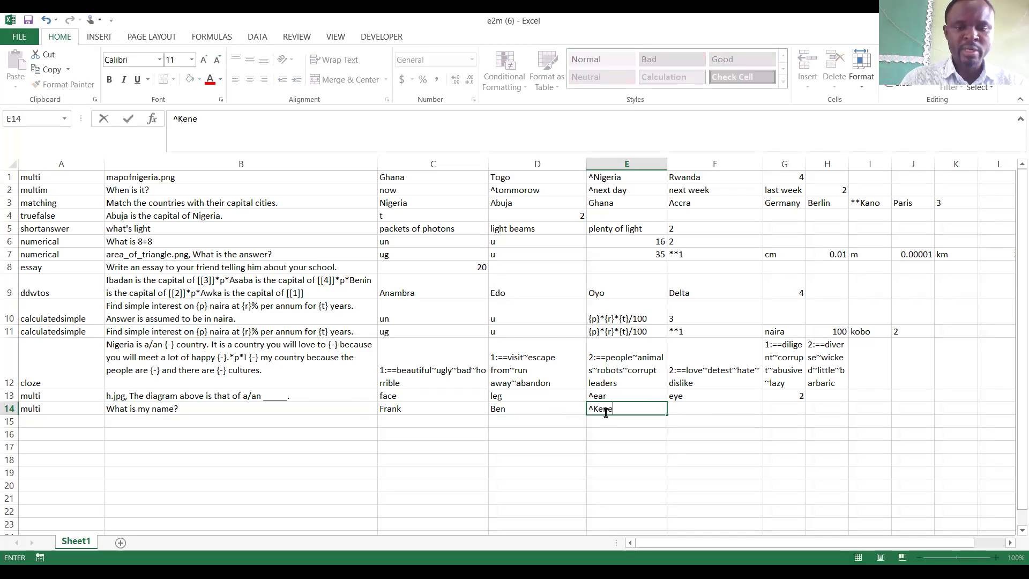
left_click(693, 408)
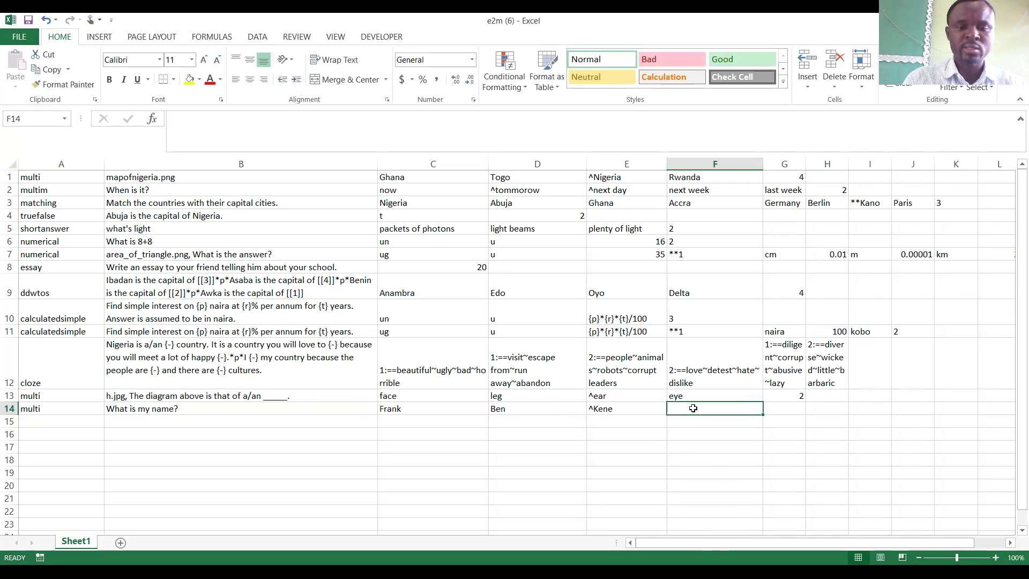
type("Ola")
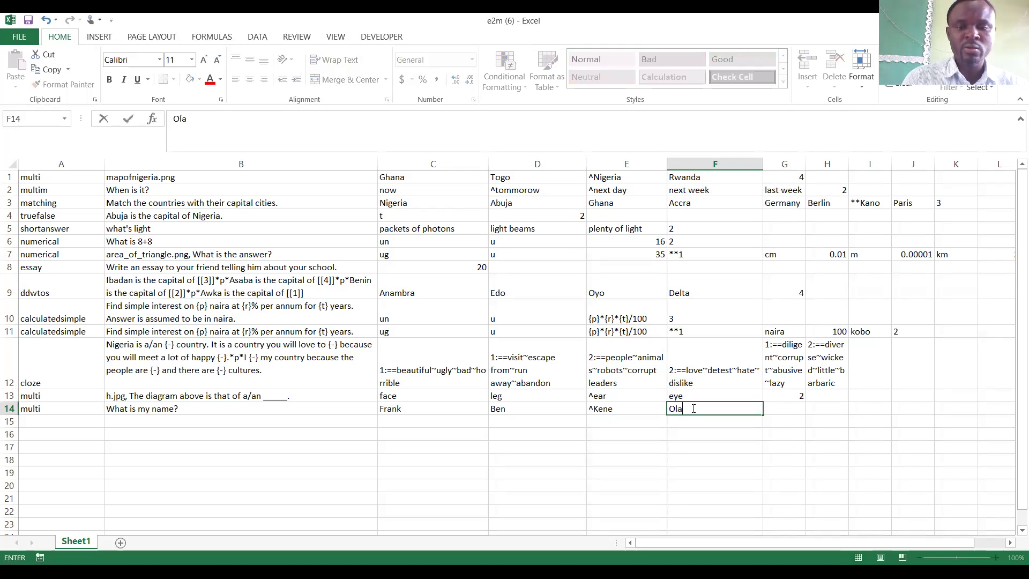
- Set the new question's weight to 1 in G14
left_click(786, 409)
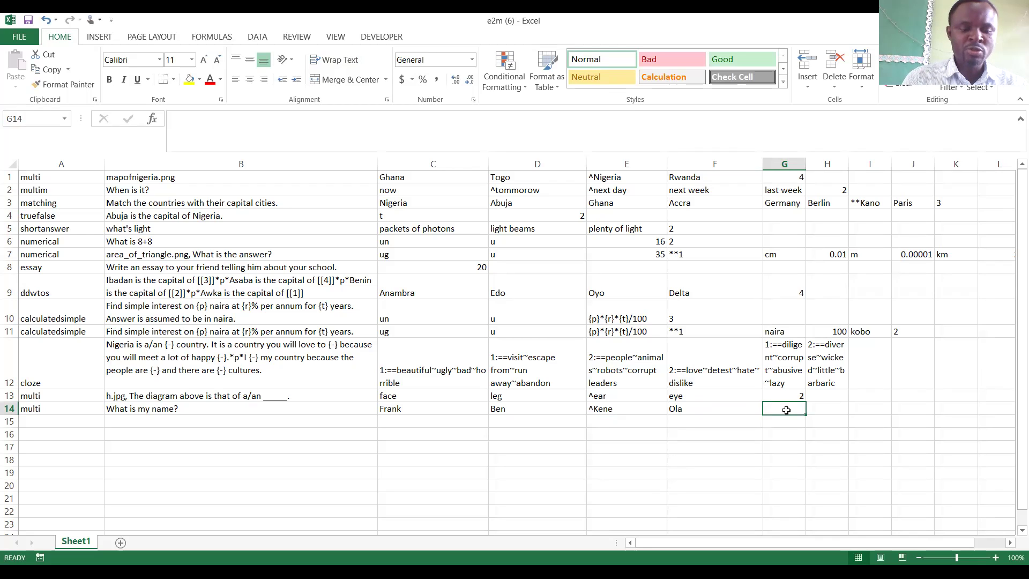
type("1")
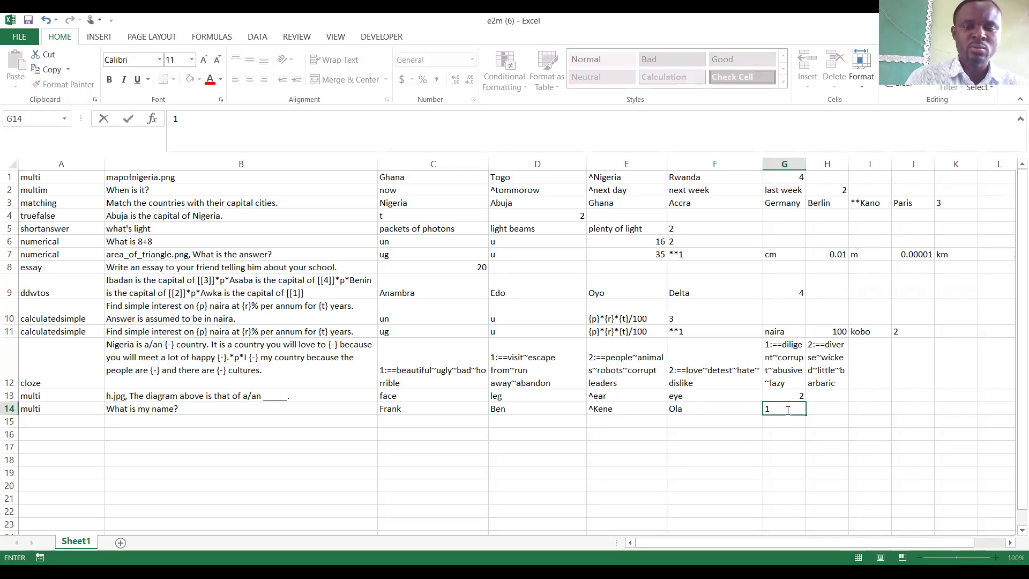
left_click(743, 434)
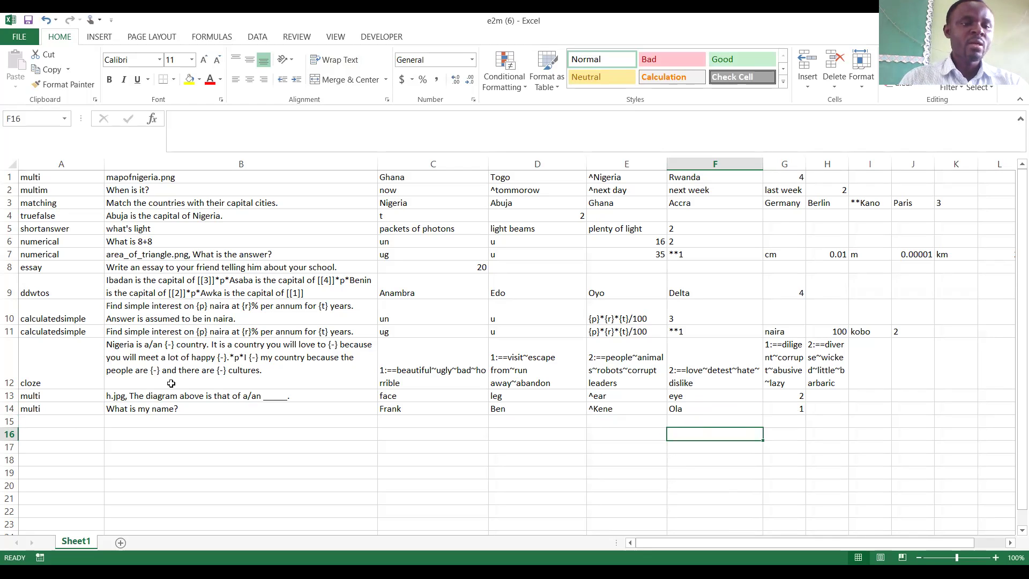
- Examine the image question, correct option and weight in row 1, and the multiple-answer question and its type in row 2
left_click(148, 178)
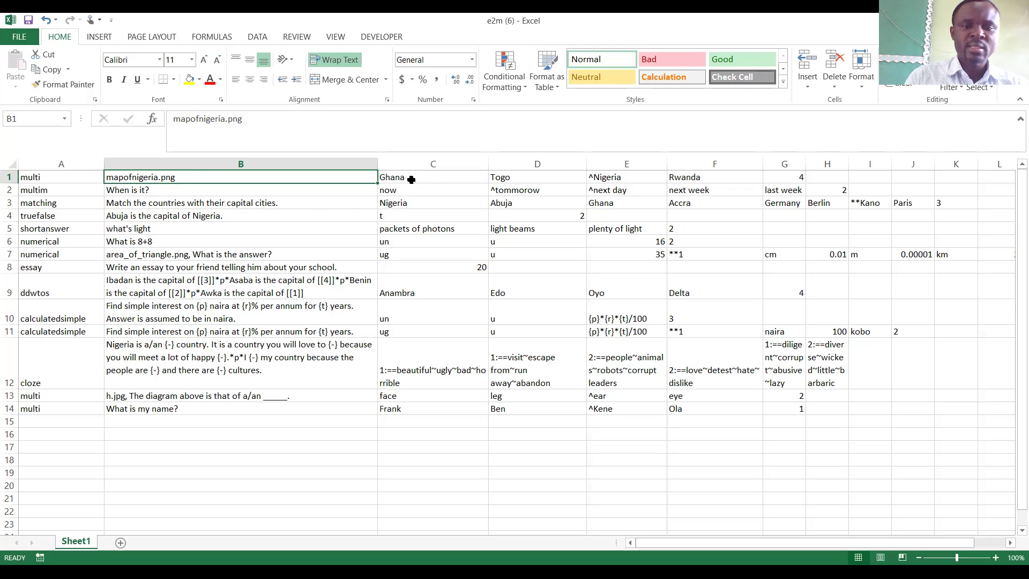
left_click(609, 184)
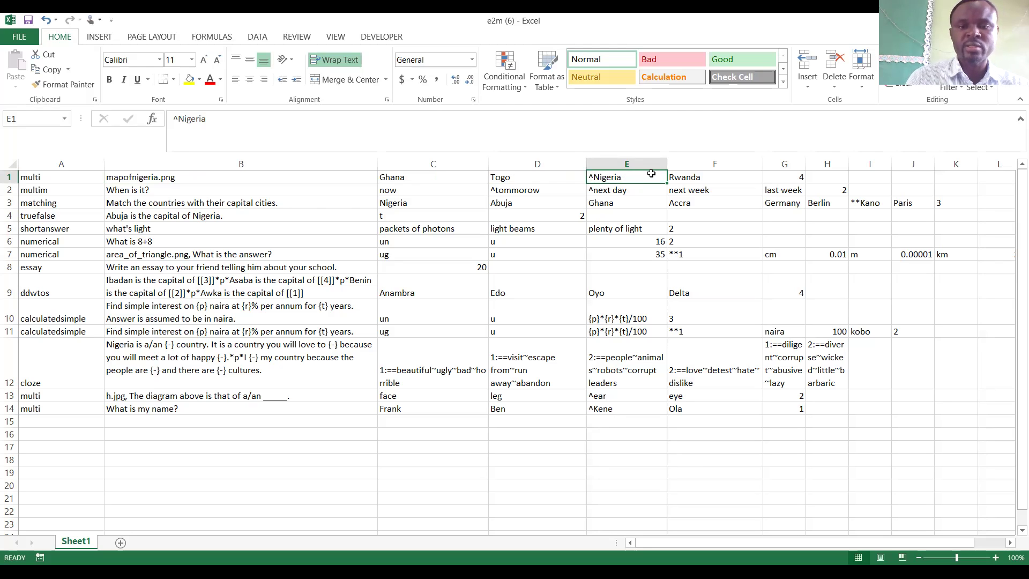
left_click(783, 176)
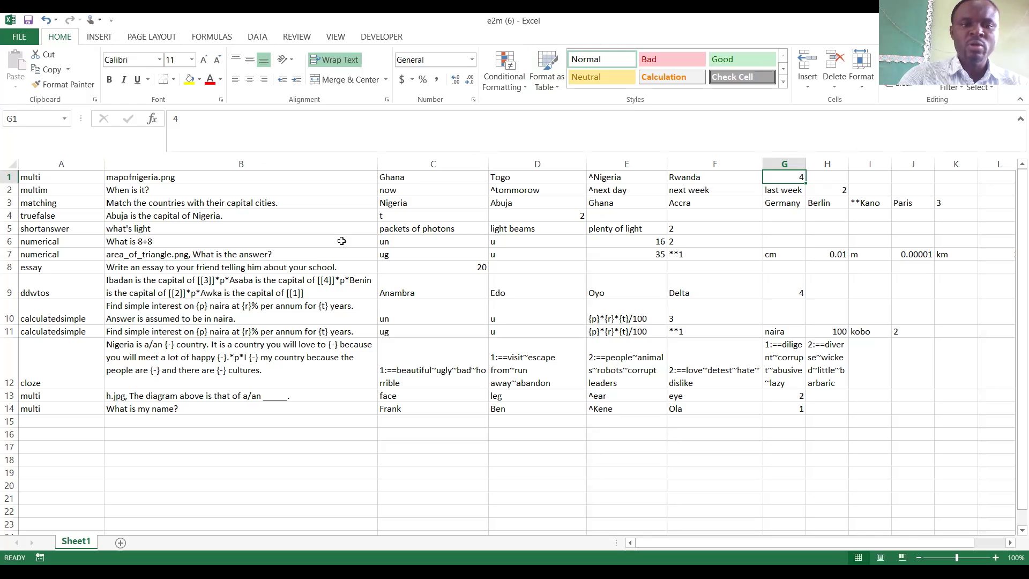
left_click(136, 196)
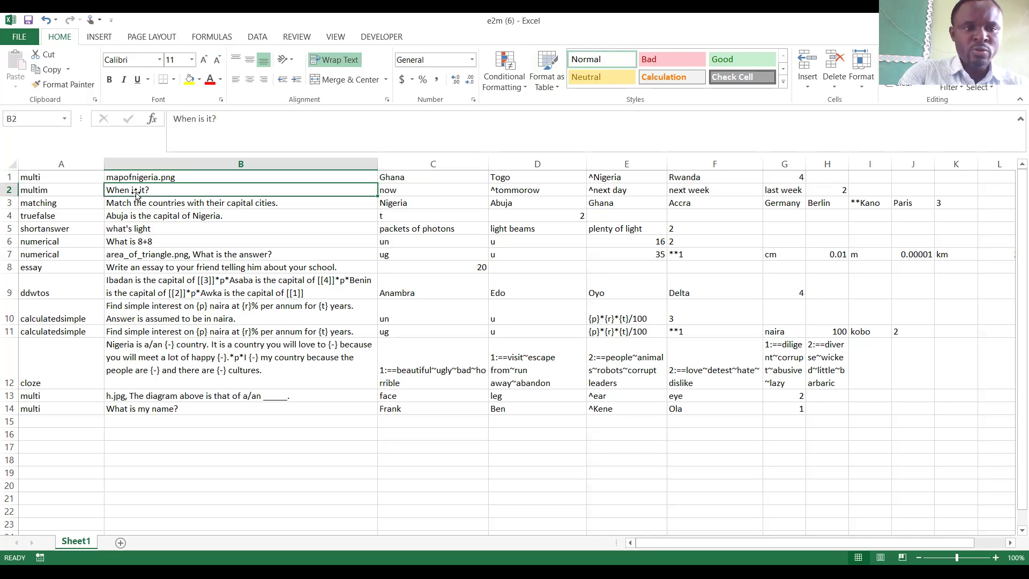
left_click(50, 191)
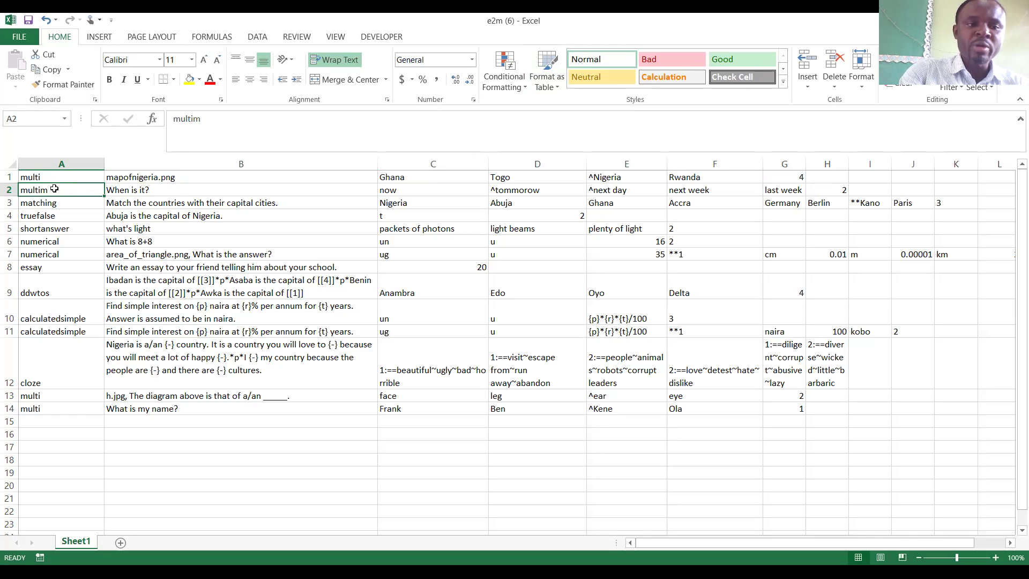
left_click(199, 119)
left_click_drag(202, 118, 193, 119)
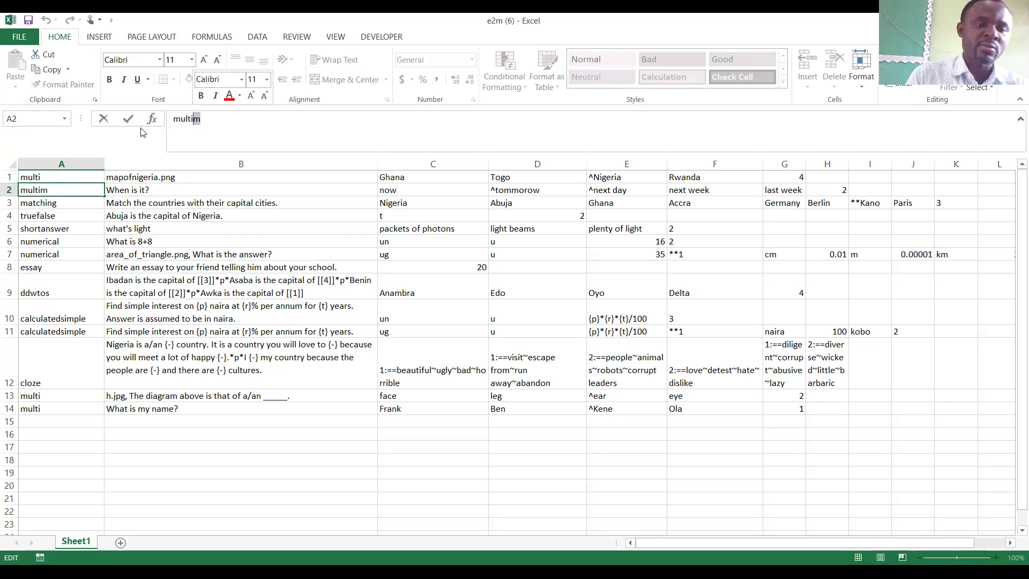
- Examine the question type, question text and weight of the multiple-answer question in row 2
left_click(51, 190)
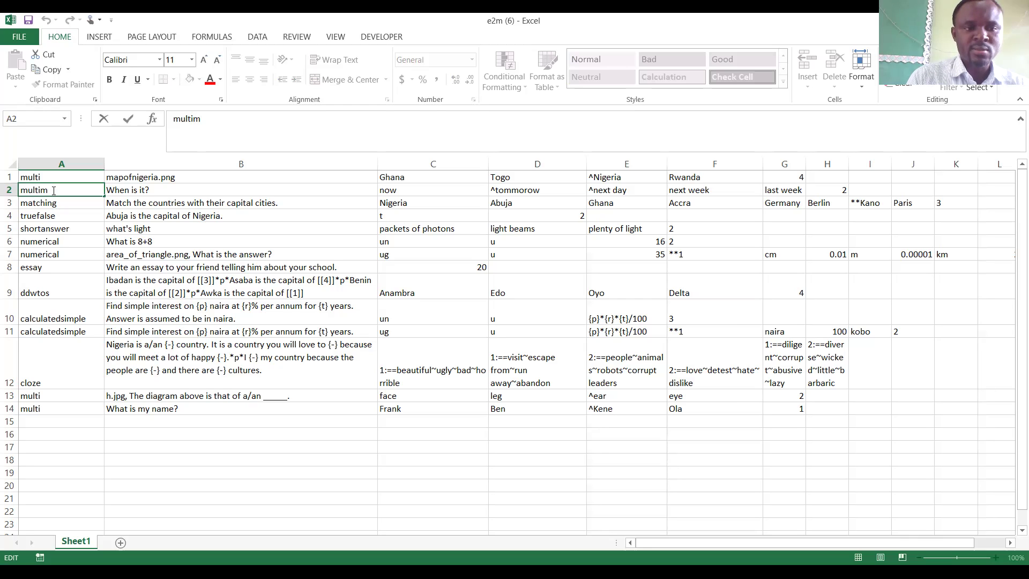
left_click(157, 192)
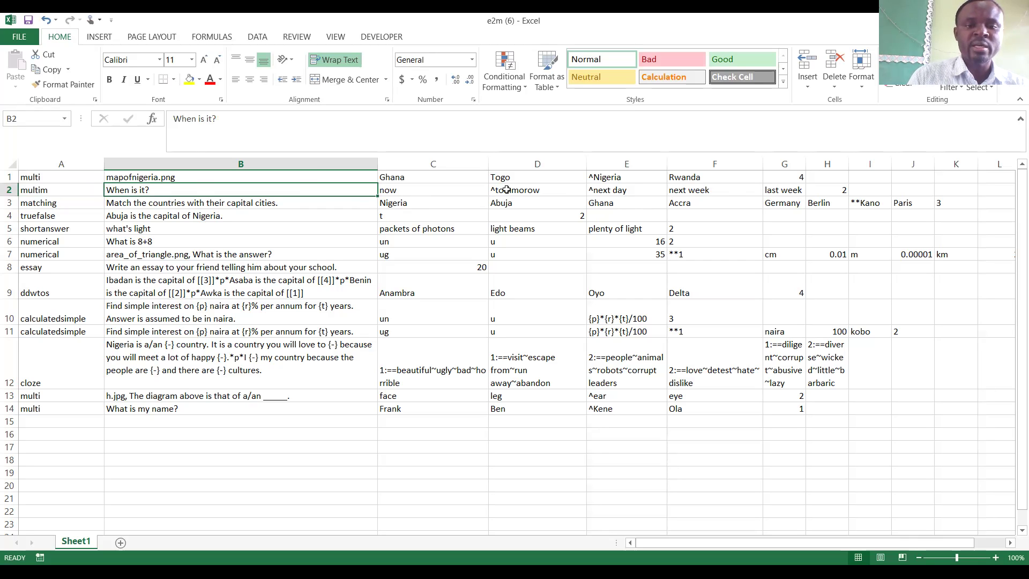
left_click(835, 190)
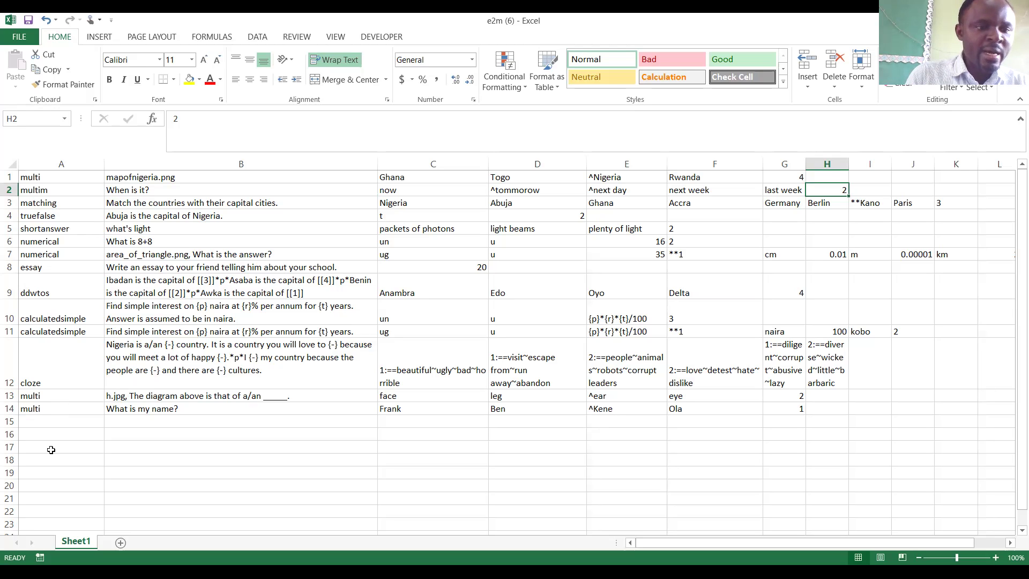
- Examine how B13 of the row 13 multi question combines the image file name, a comma and the question text
left_click(55, 397)
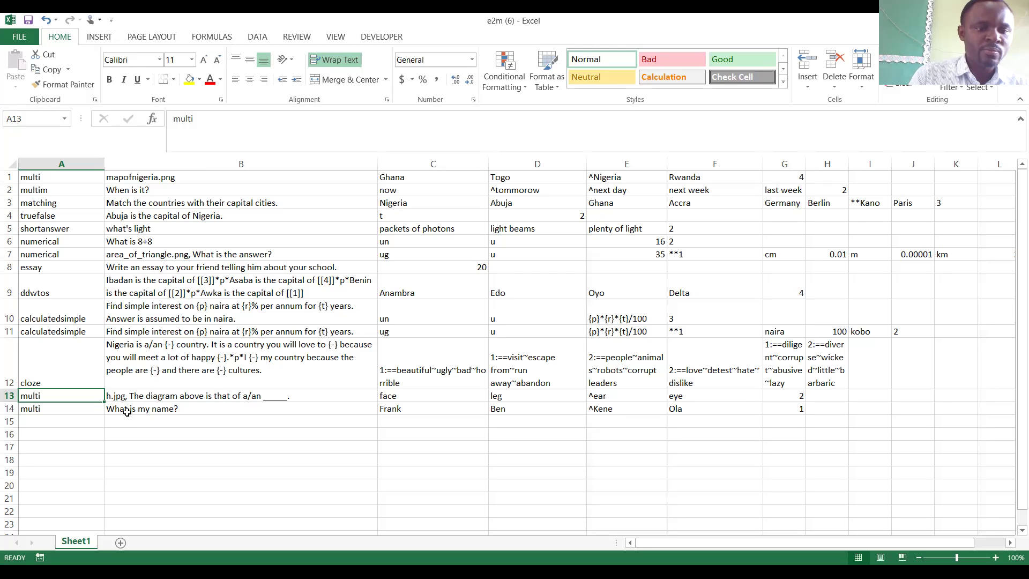
left_click(132, 396)
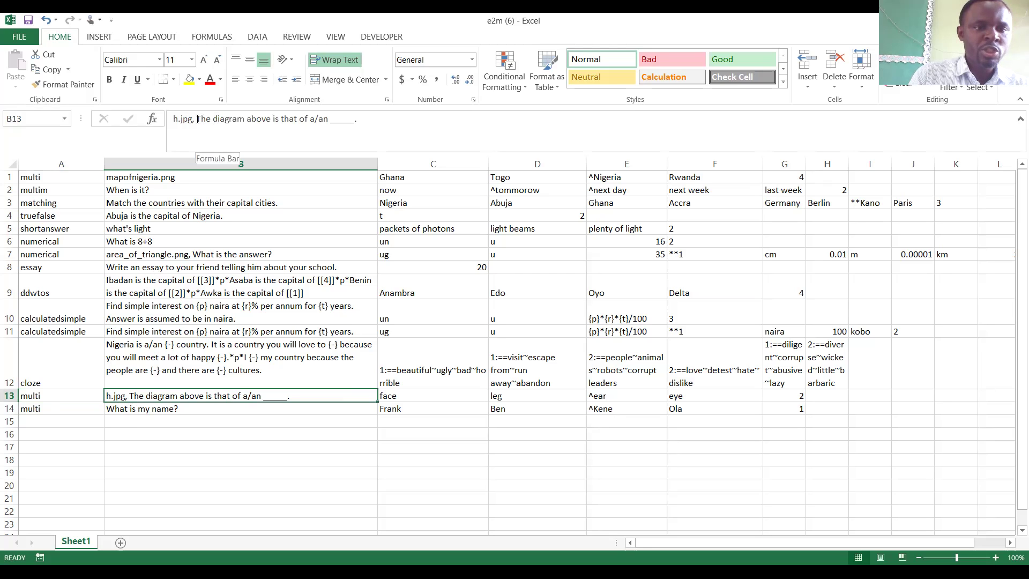
left_click(193, 119)
left_click_drag(193, 119, 173, 119)
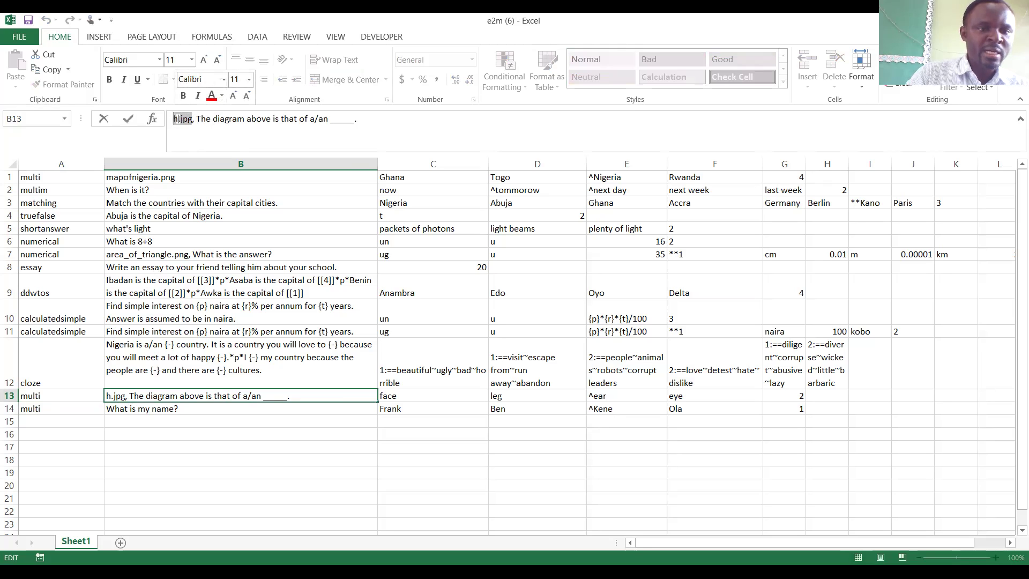
left_click_drag(178, 119, 194, 120)
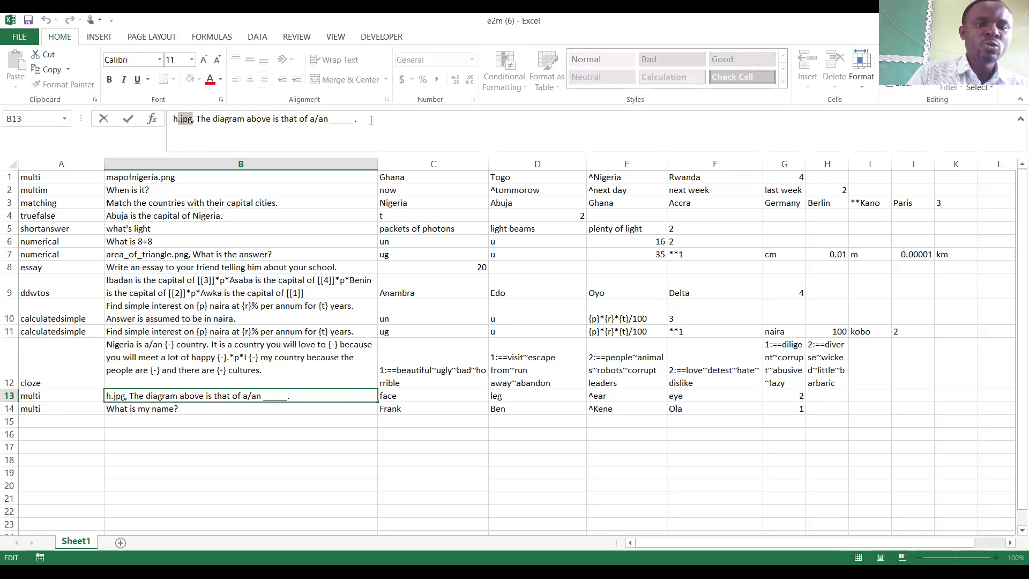
left_click_drag(357, 119, 198, 117)
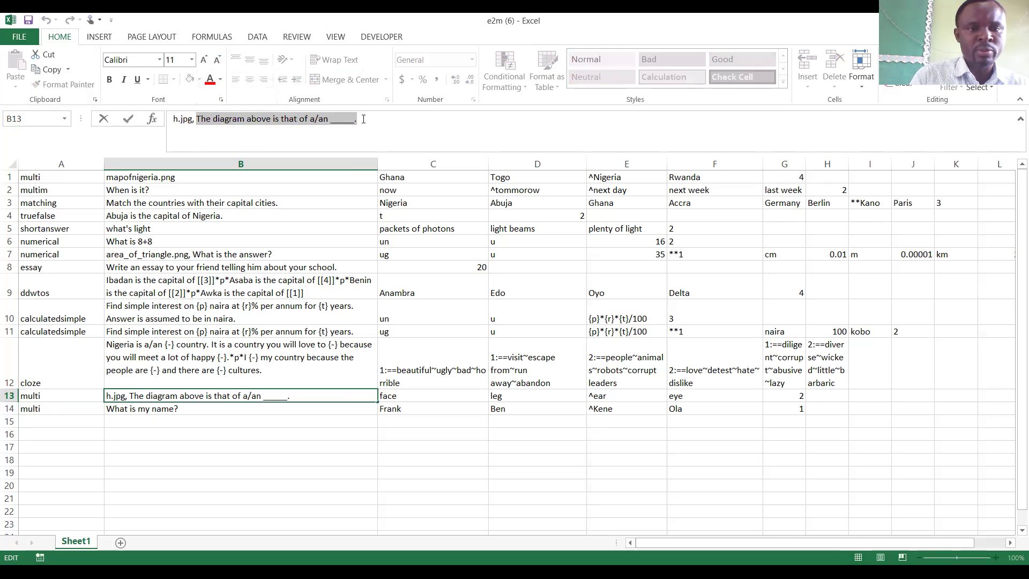
left_click_drag(363, 119, 196, 119)
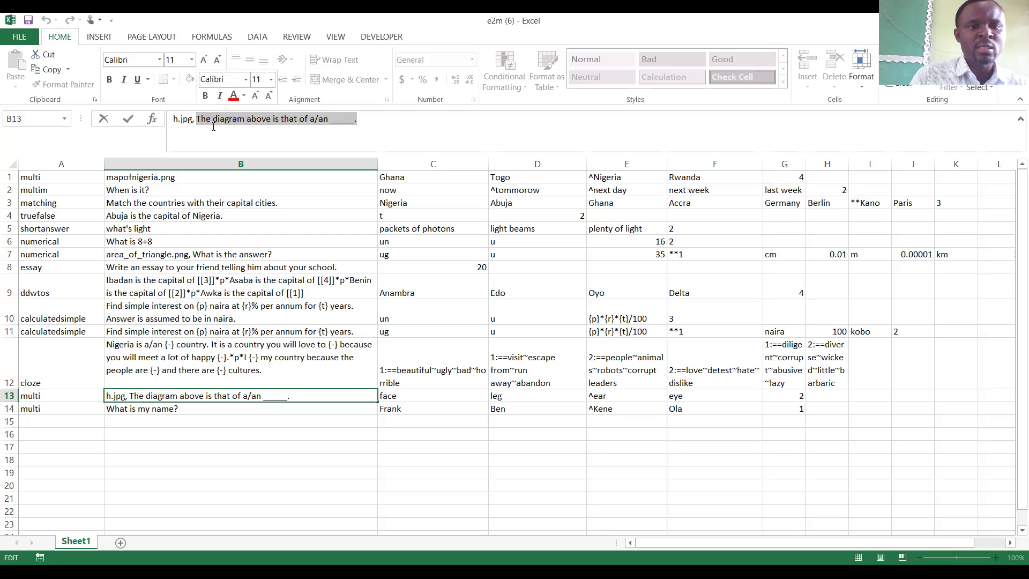
left_click(234, 125)
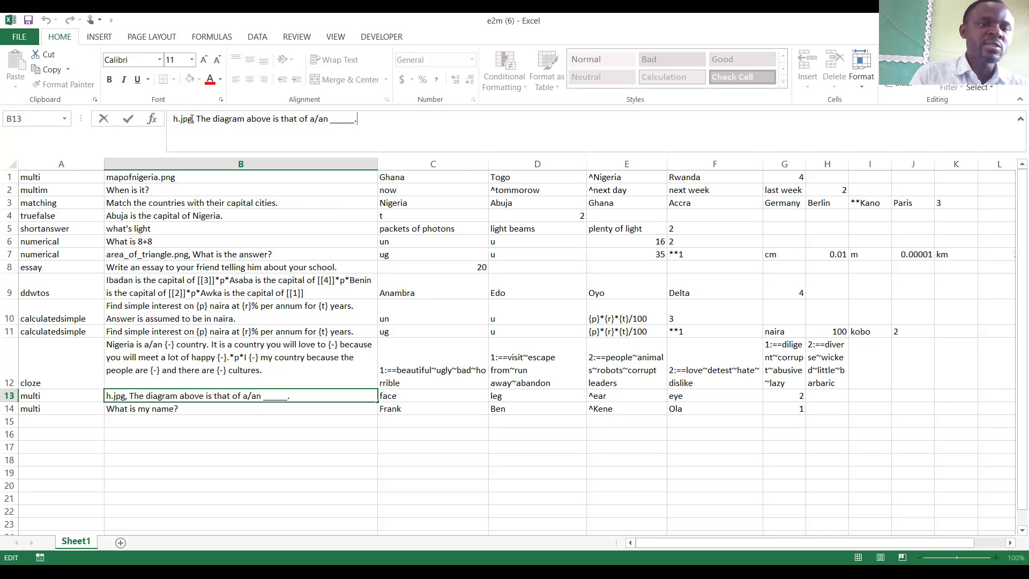
left_click_drag(196, 120, 357, 124)
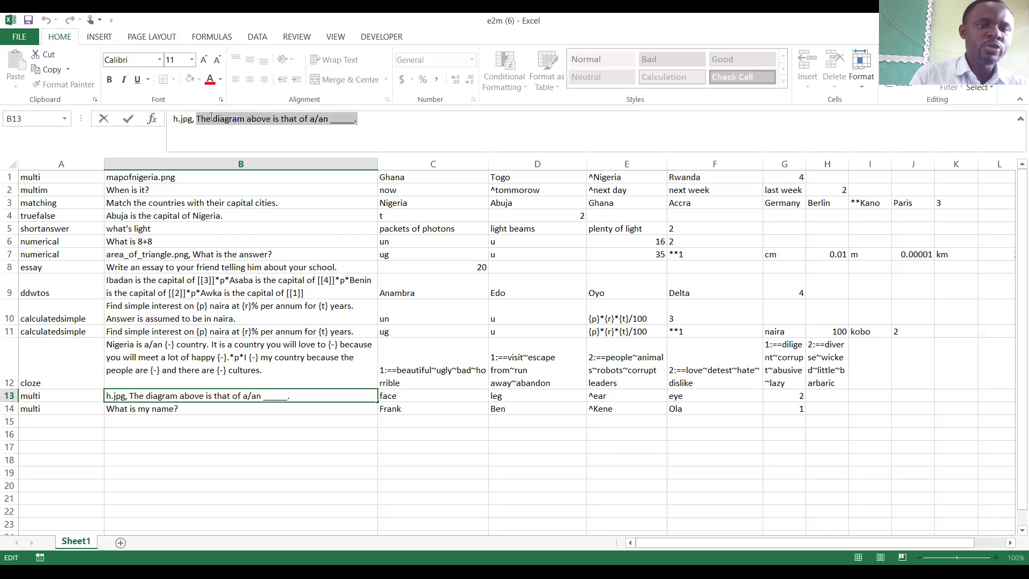
left_click(197, 121)
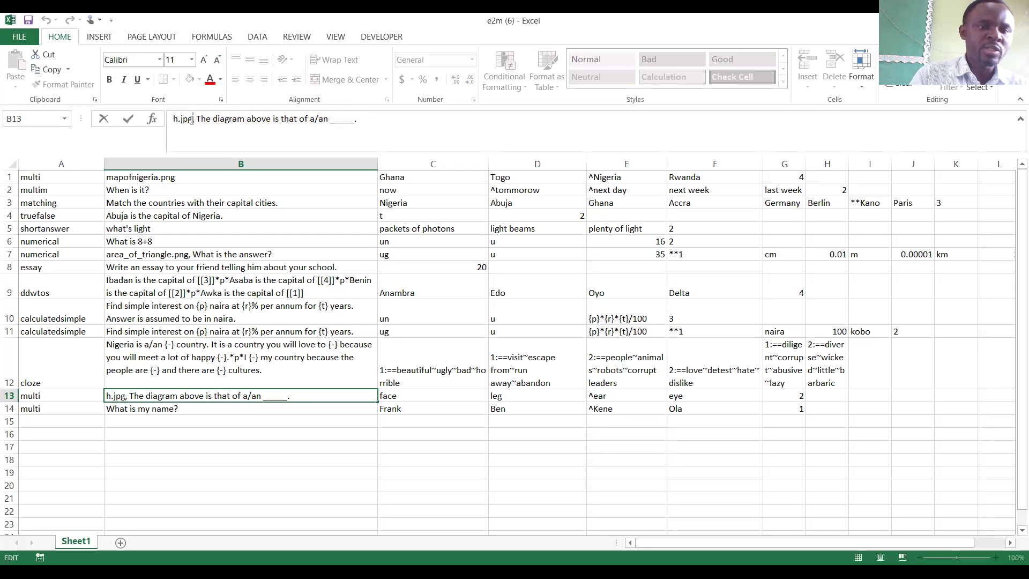
left_click_drag(194, 121, 204, 122)
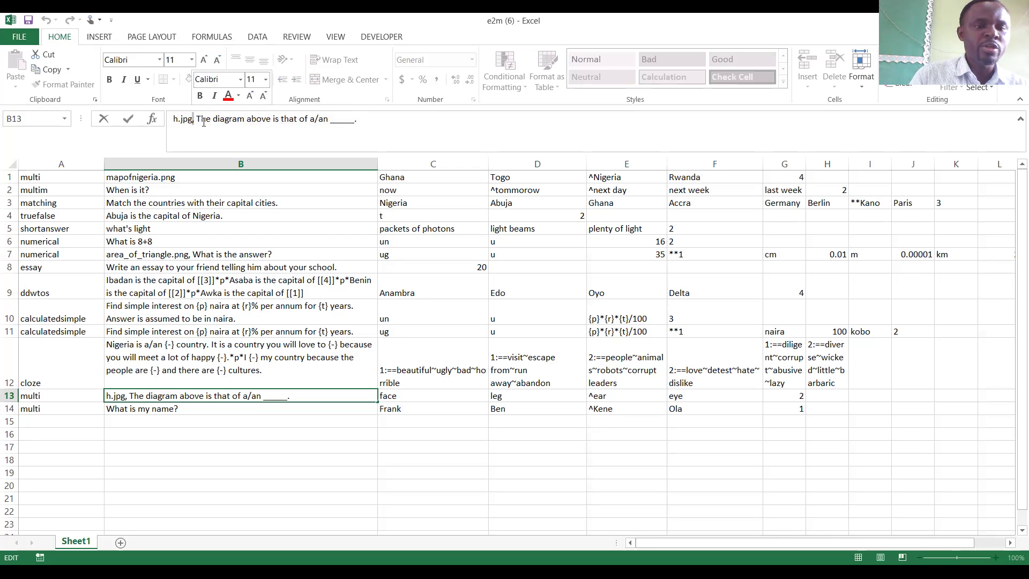
left_click_drag(196, 119, 362, 120)
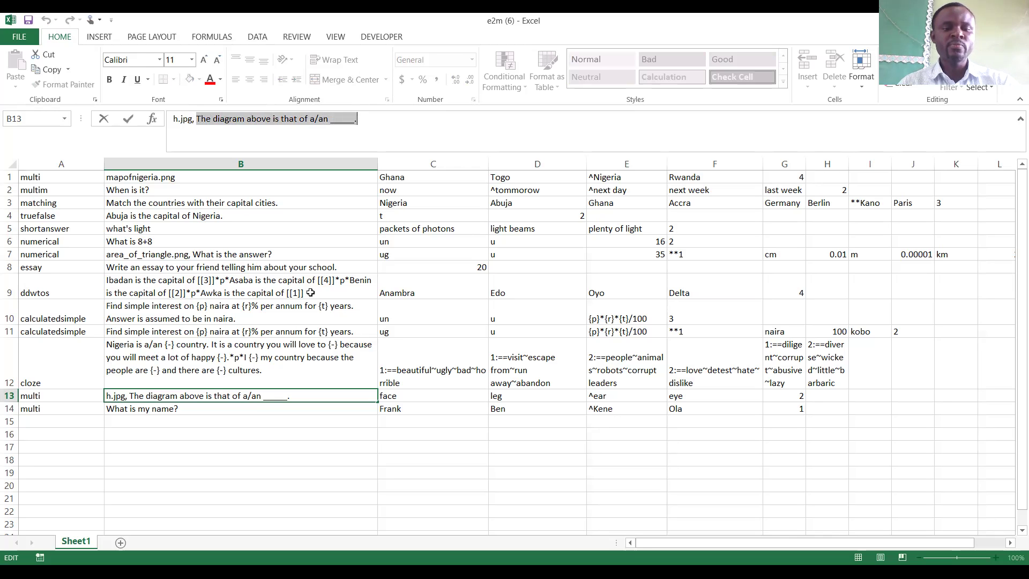
- Examine the answer options, the ^-marked correct option and the weight of the image question in row 13
left_click(402, 397)
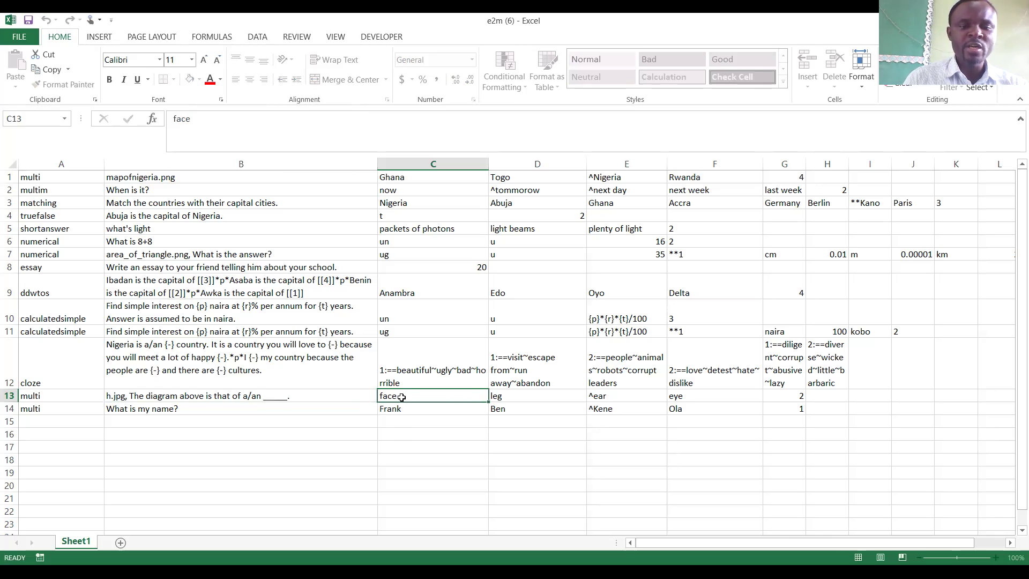
left_click(518, 398)
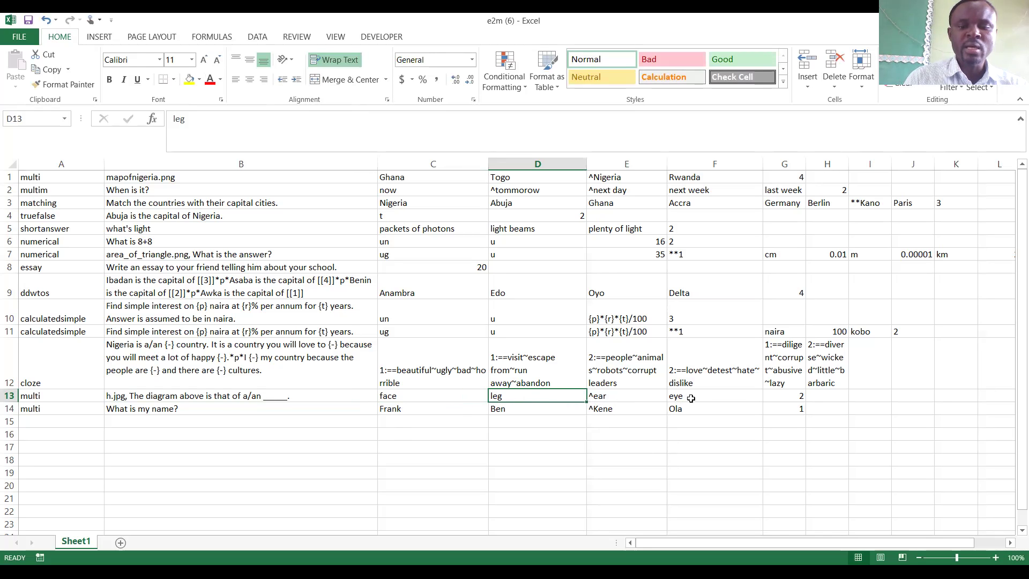
left_click(608, 398)
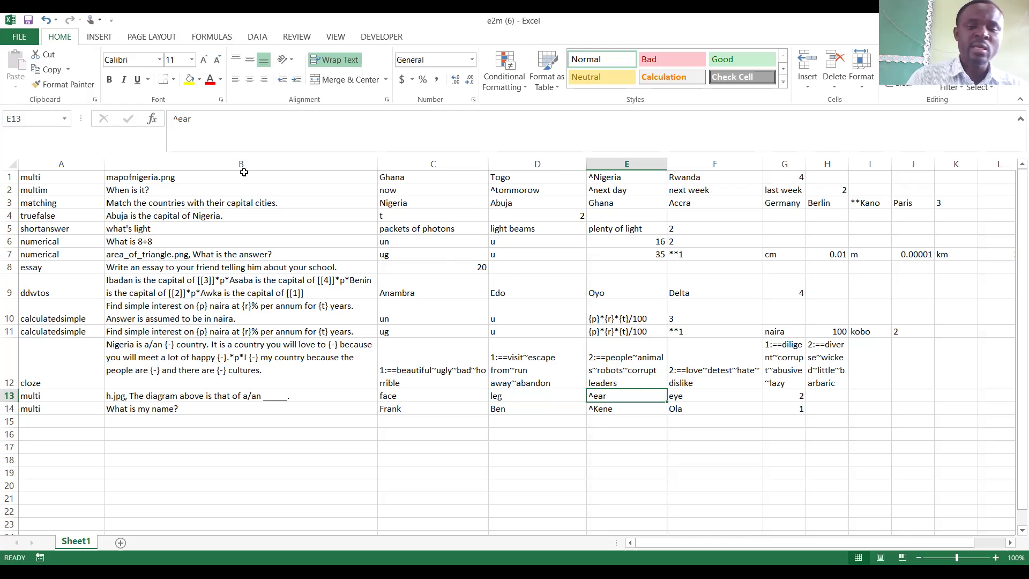
left_click(801, 396)
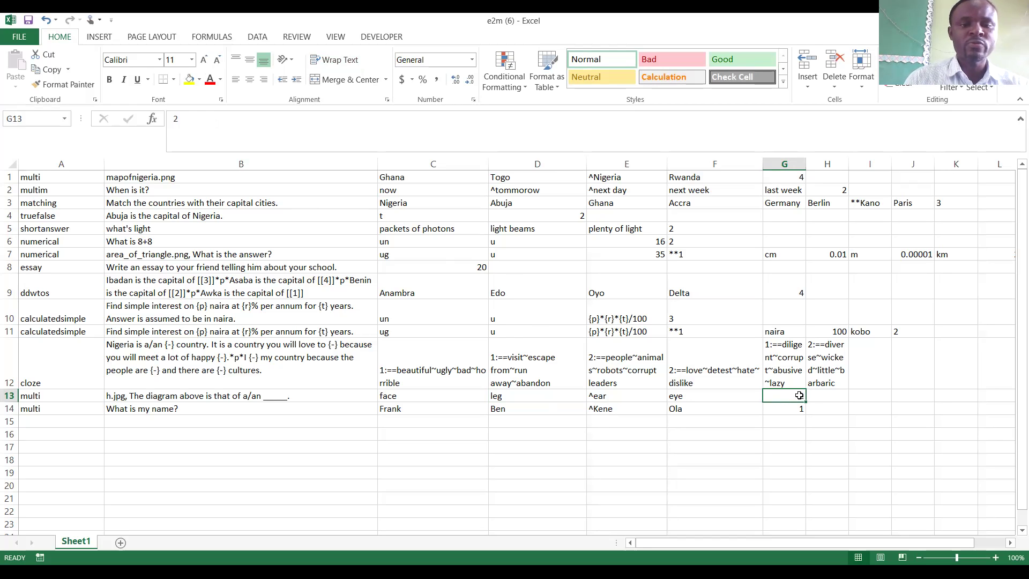
- Examine the matching question's type, instruction text and first two country-capital pairs in A3 to F3
left_click(51, 202)
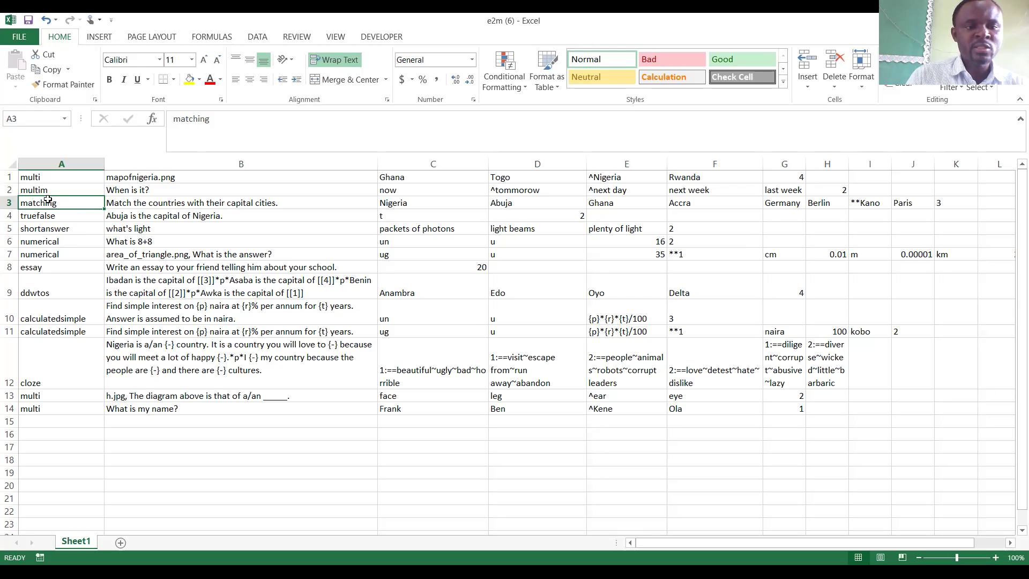
left_click(140, 204)
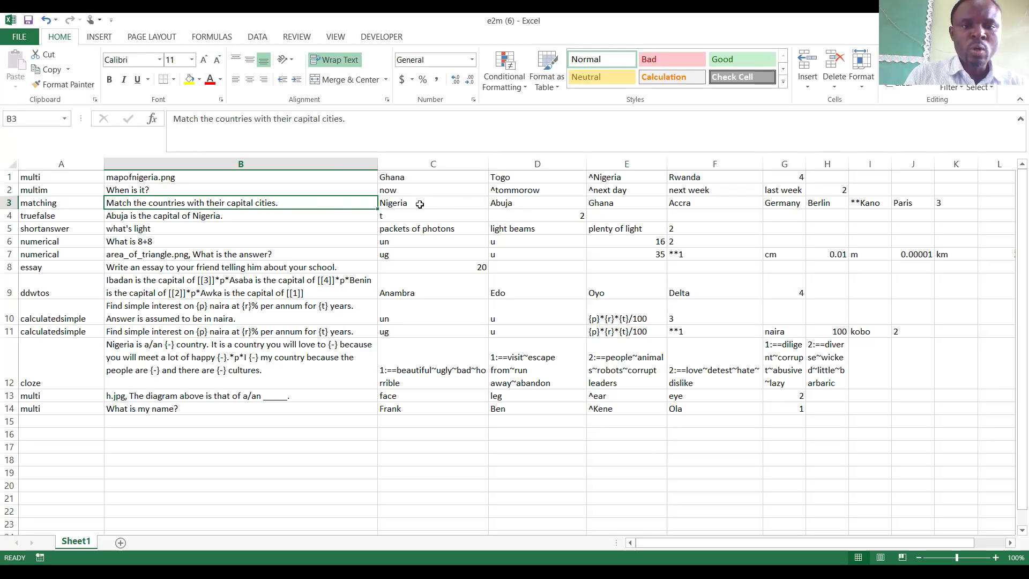
left_click(419, 204)
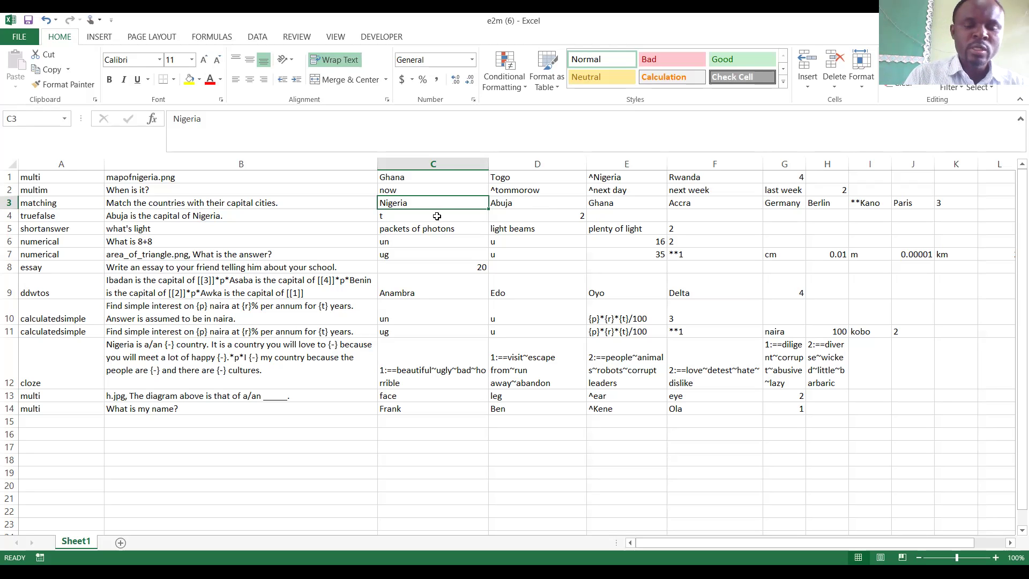
left_click(512, 204)
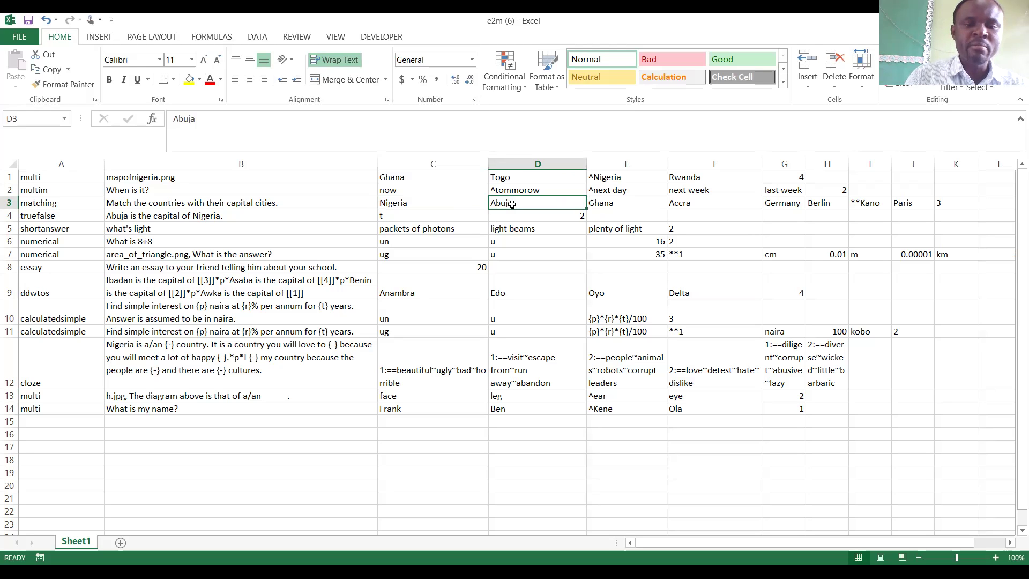
left_click(441, 206)
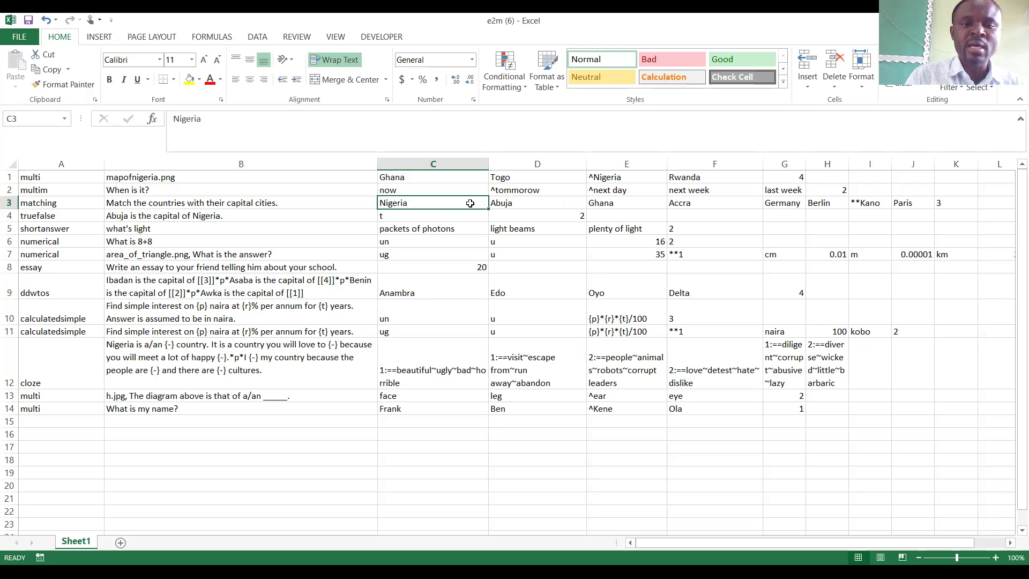
left_click(509, 203)
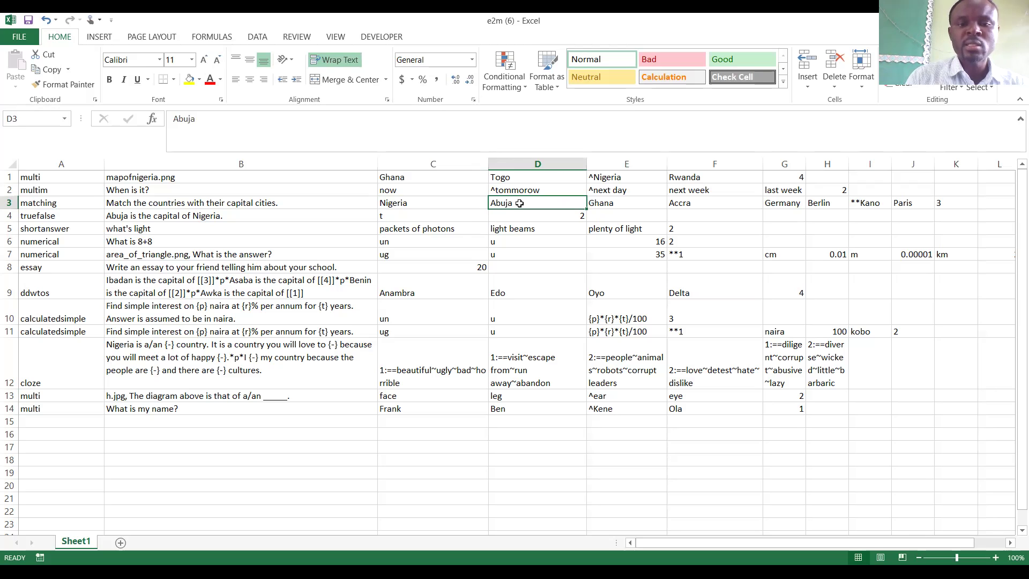
left_click(619, 203)
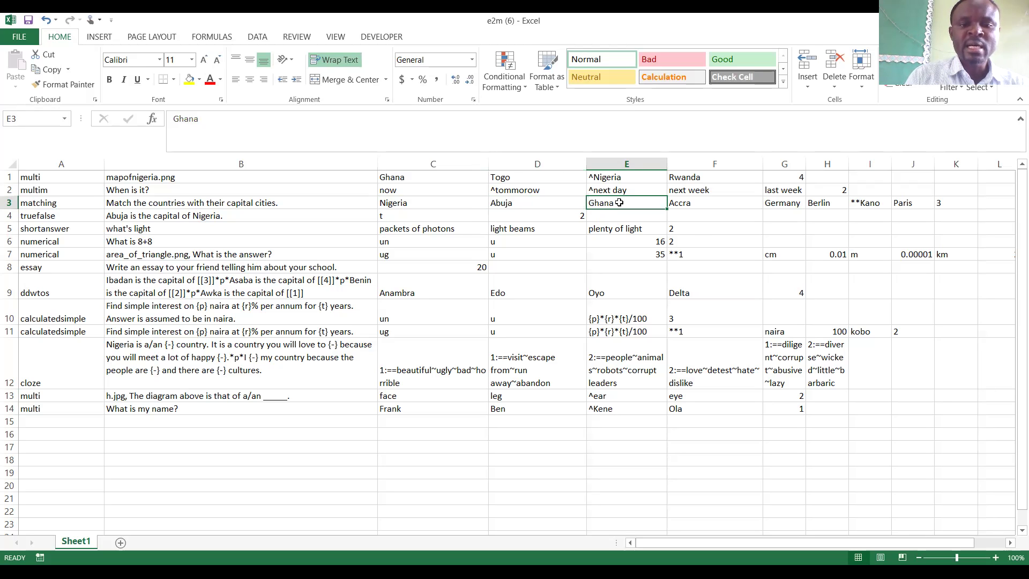
left_click(686, 205)
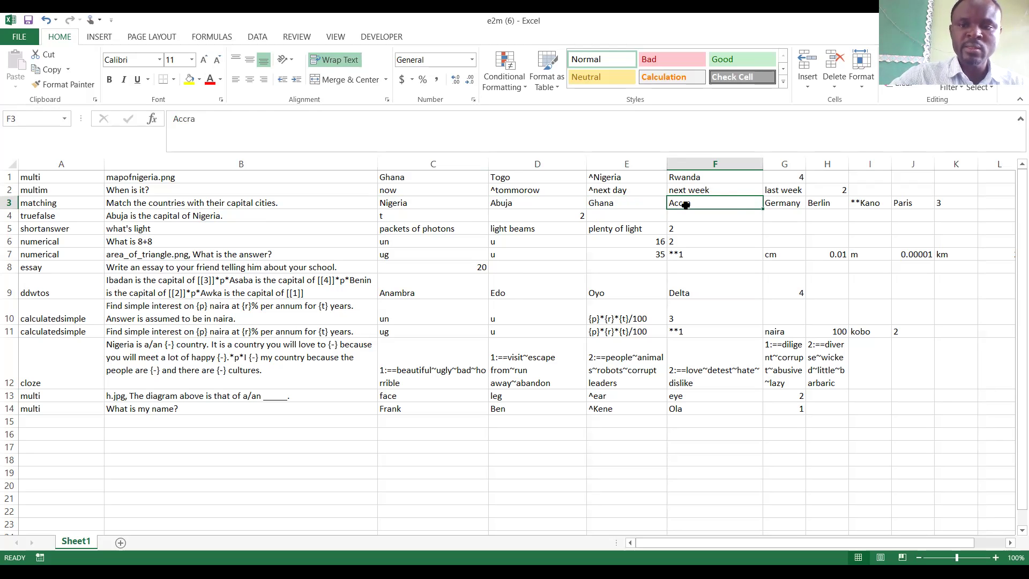
- Examine the third country-capital pair, the extra options introduced by ** and the weight of the matching question in row 3
left_click(781, 206)
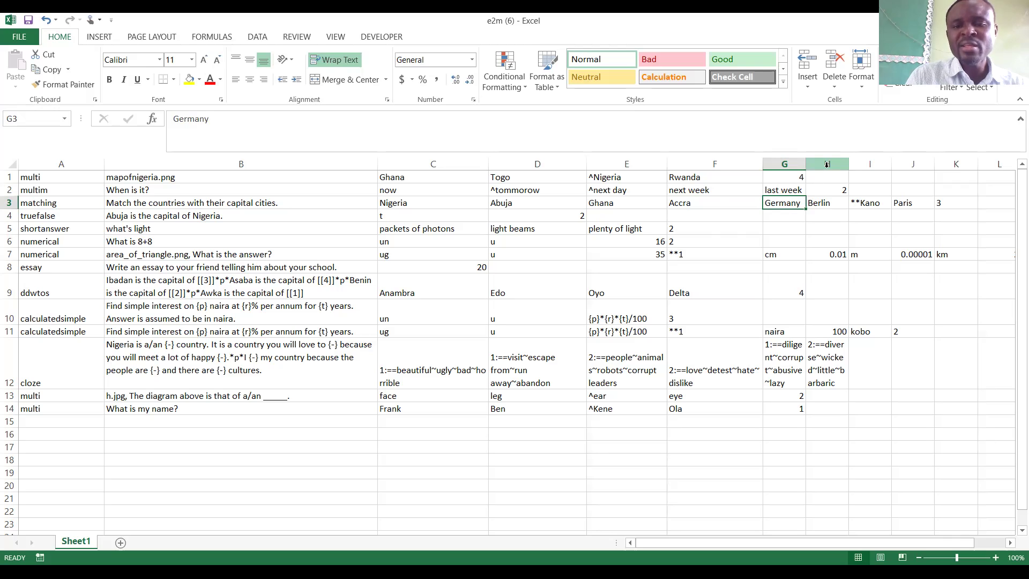
left_click(822, 203)
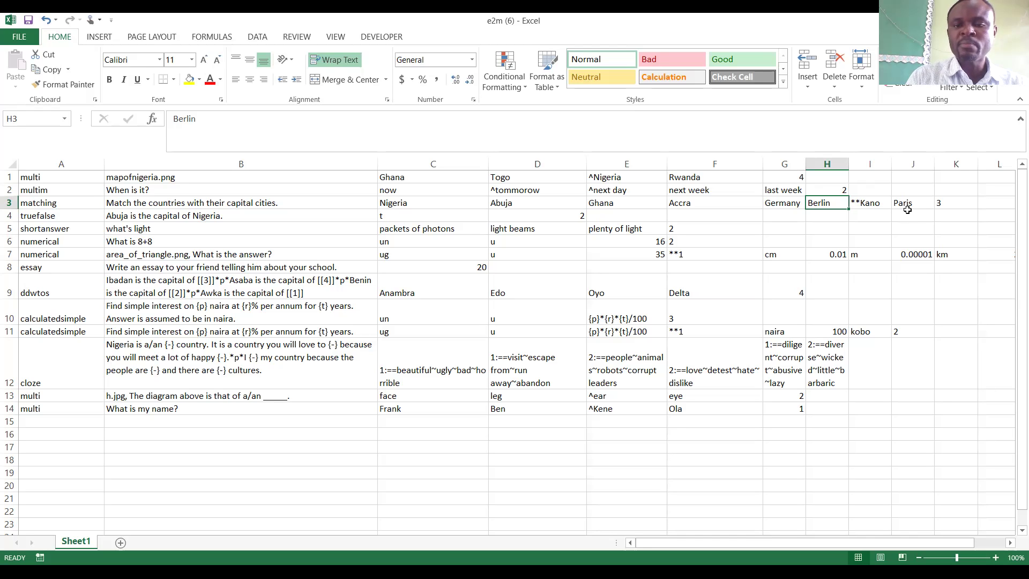
left_click(856, 203)
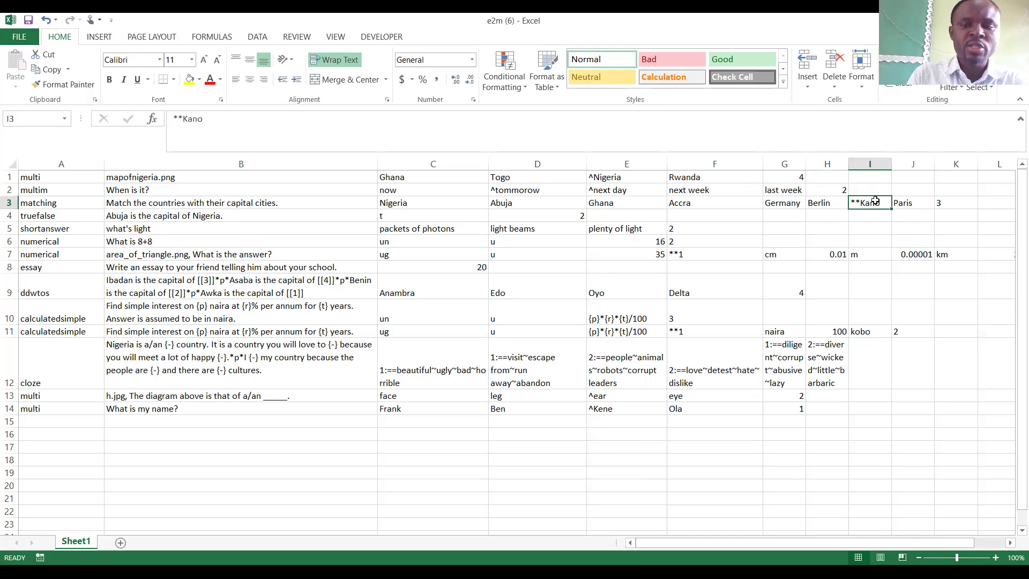
left_click(947, 206)
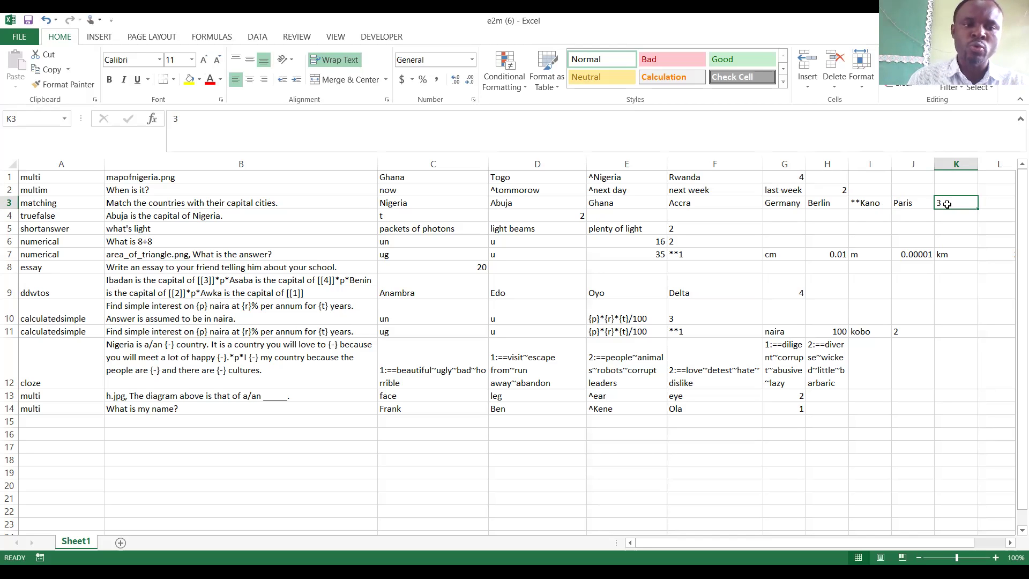
left_click(67, 204)
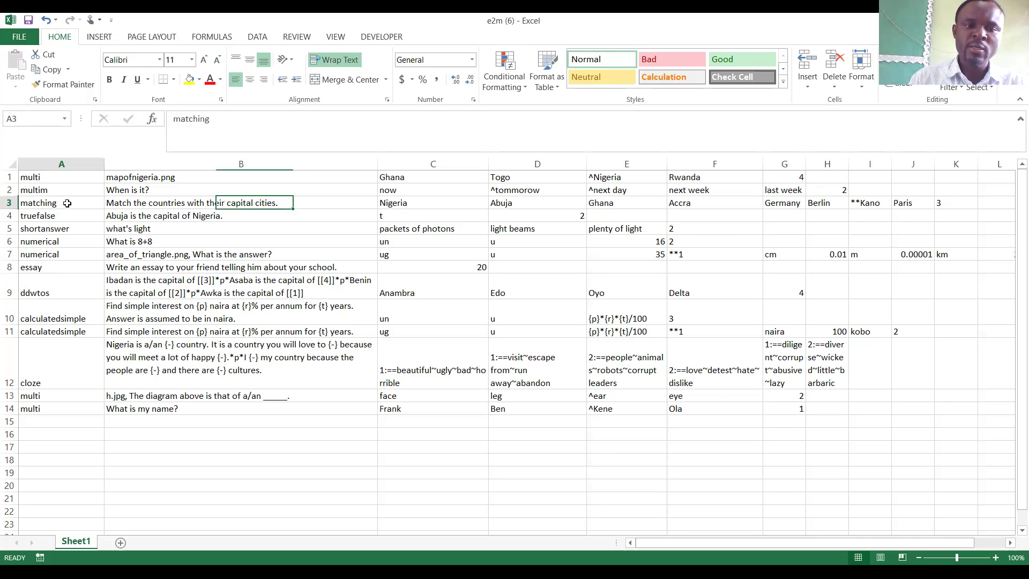
left_click(945, 202)
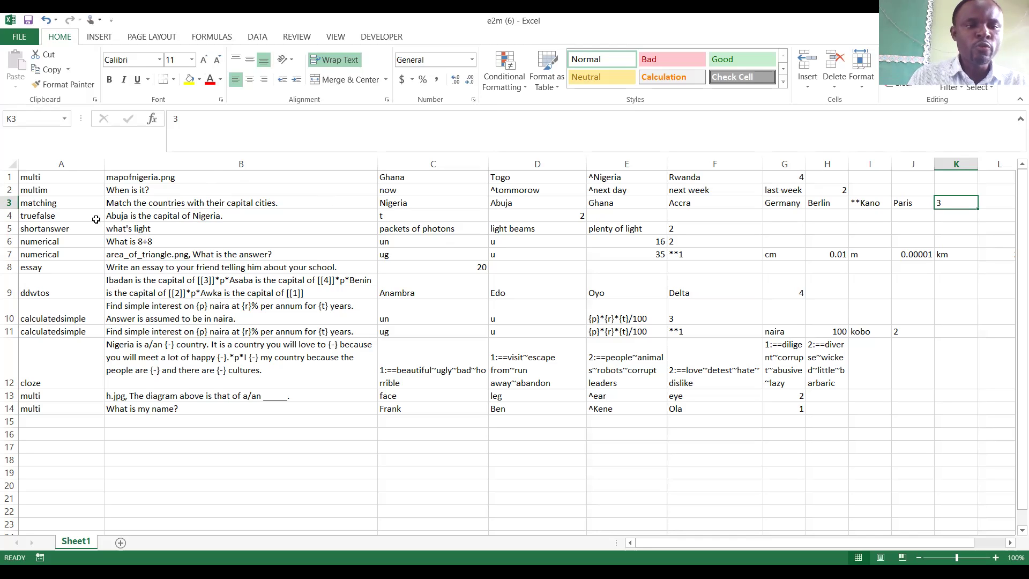
- Change the question type in A4 to the short form tf
left_click(48, 218)
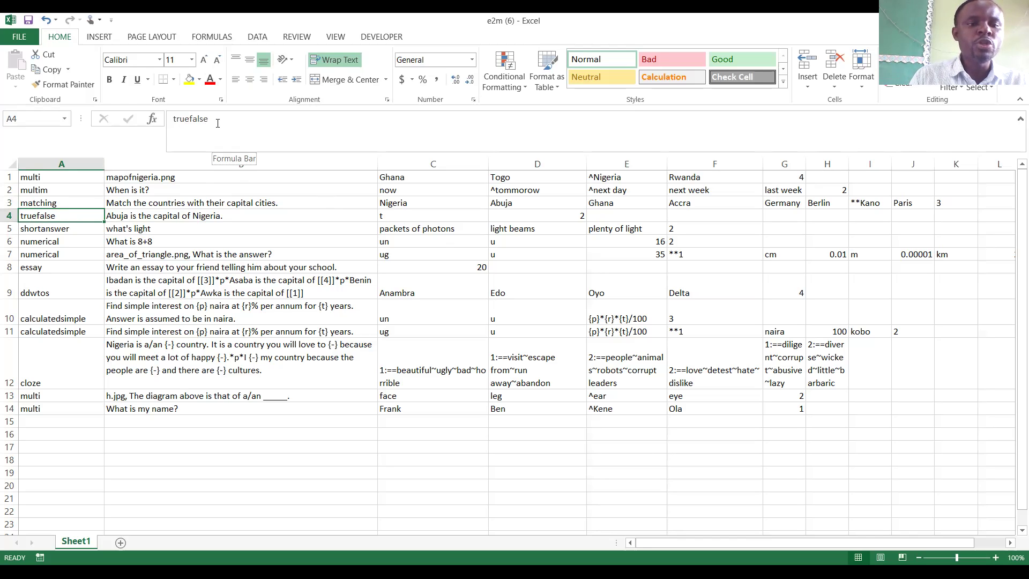
type("tf")
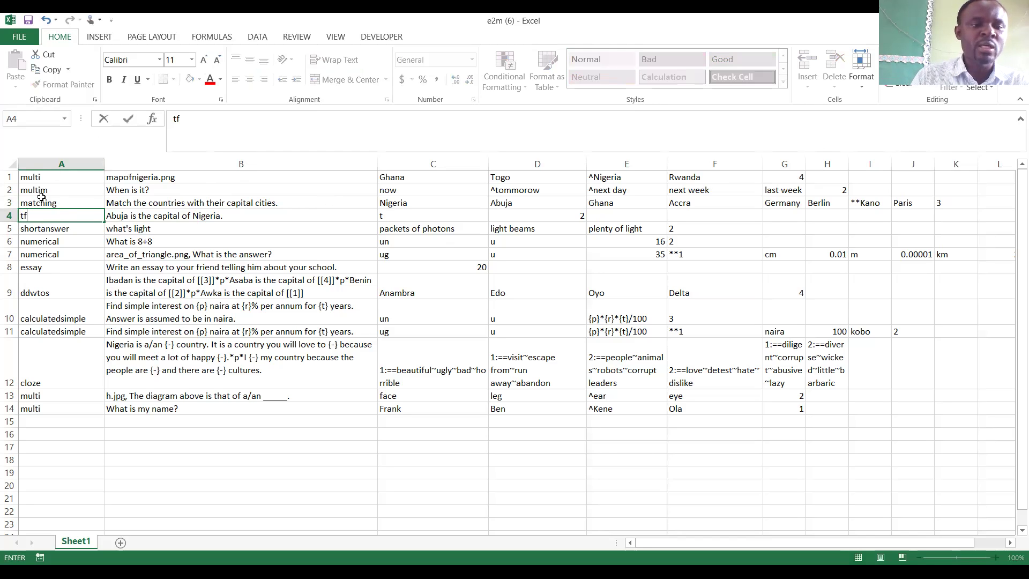
left_click(142, 218)
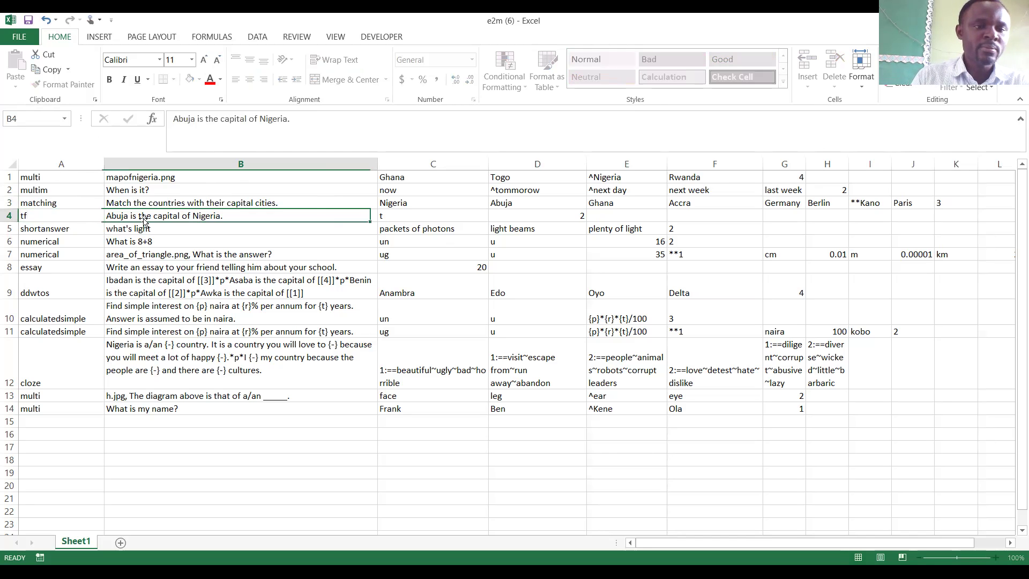
- Change the question type in A4 to the full form truefalse
left_click(62, 213)
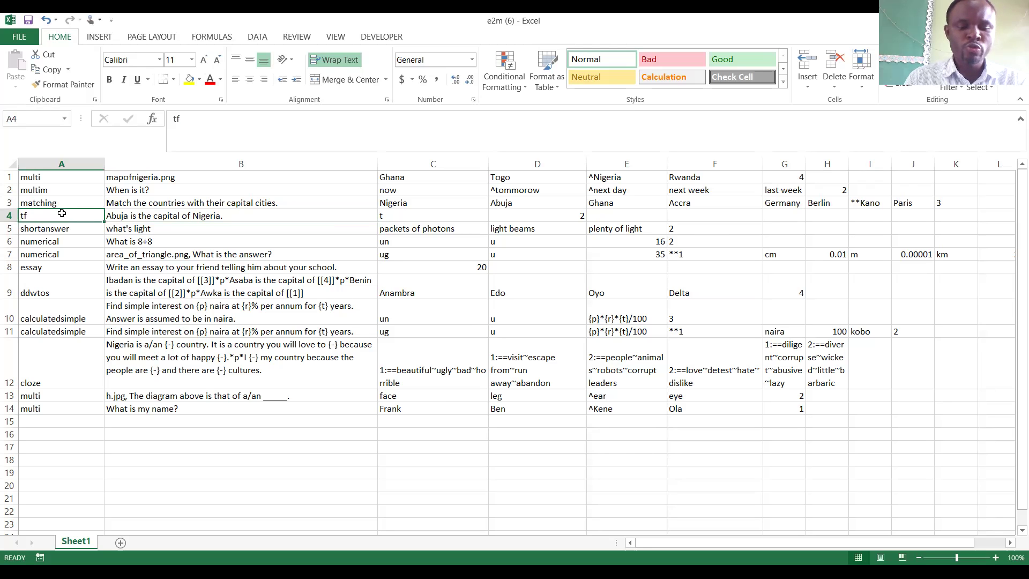
type("truefalse")
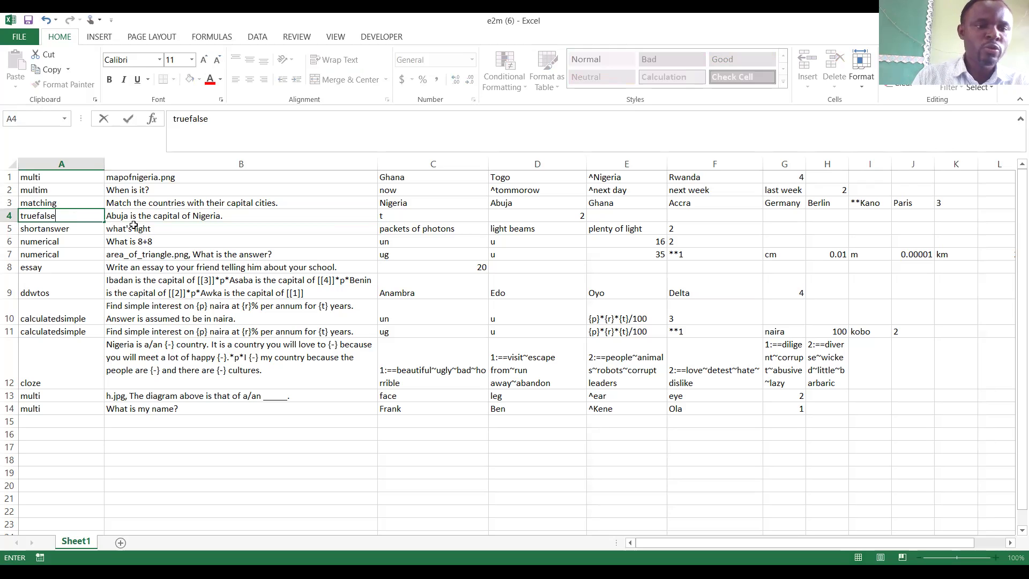
left_click(148, 215)
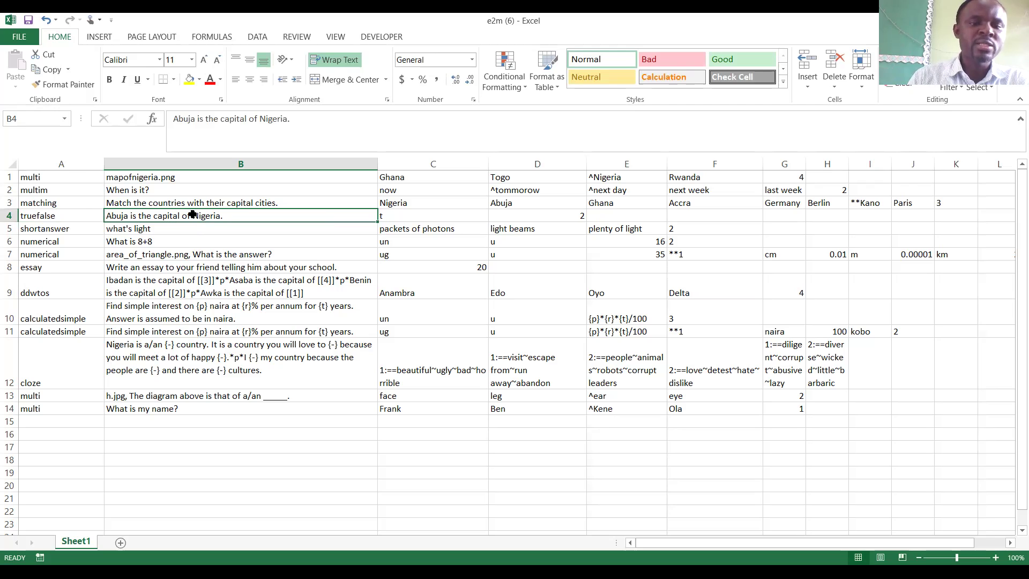
- Try f as the true/false answer in C4 and set it back to t
left_click(413, 215)
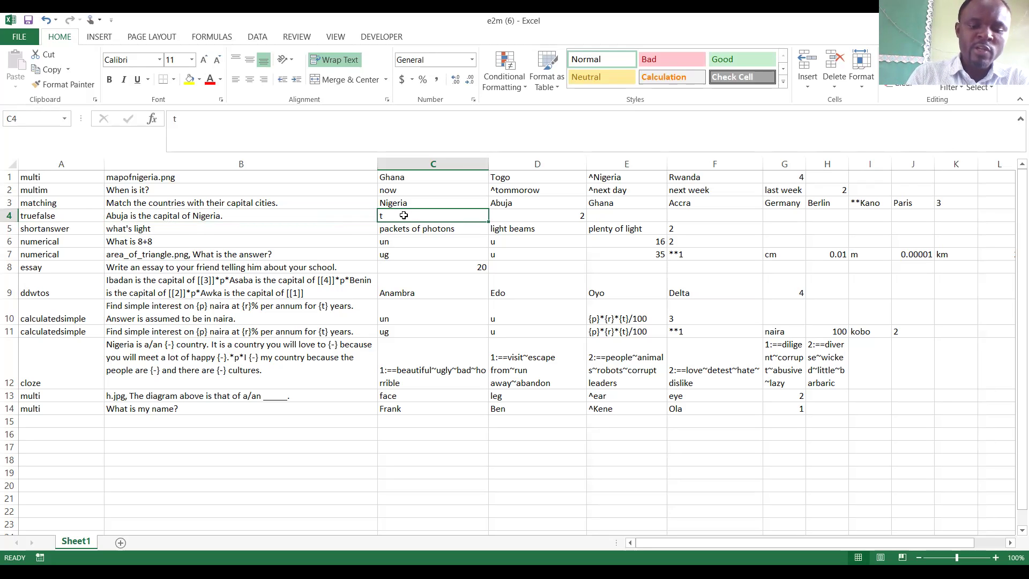
type("f")
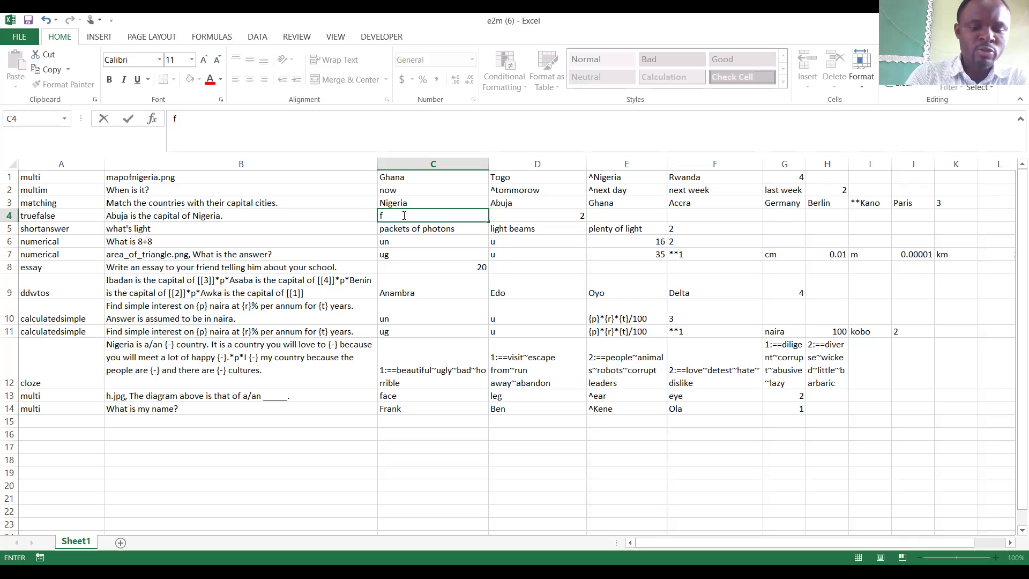
type("t")
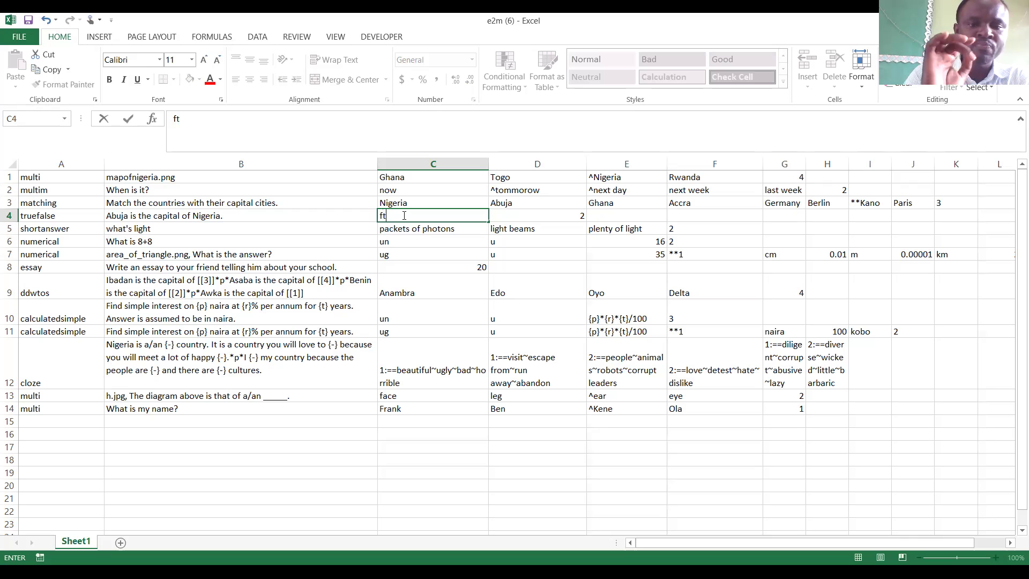
key("BackSpace")
key("BackSpace")
type("t")
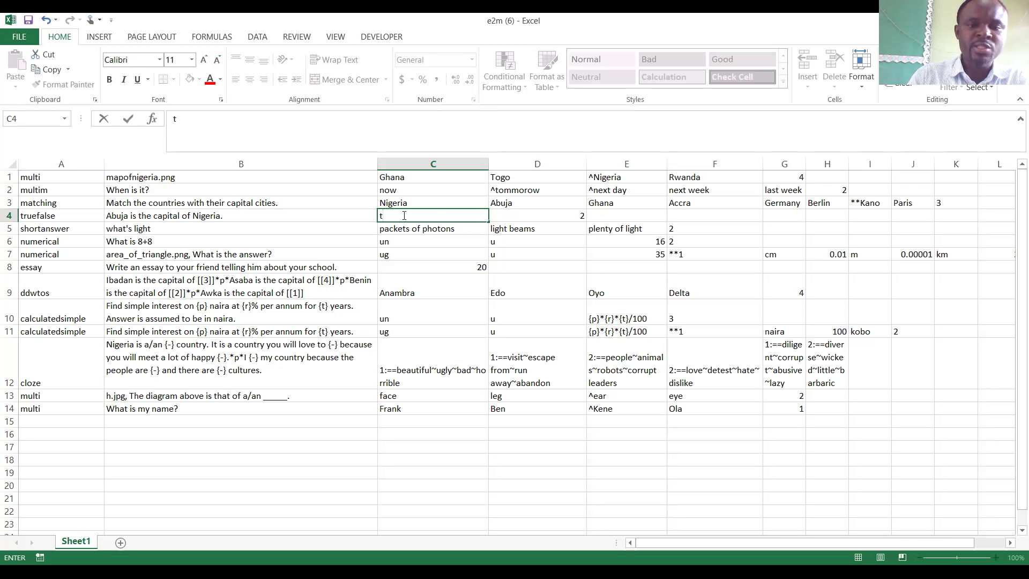
left_click(529, 217)
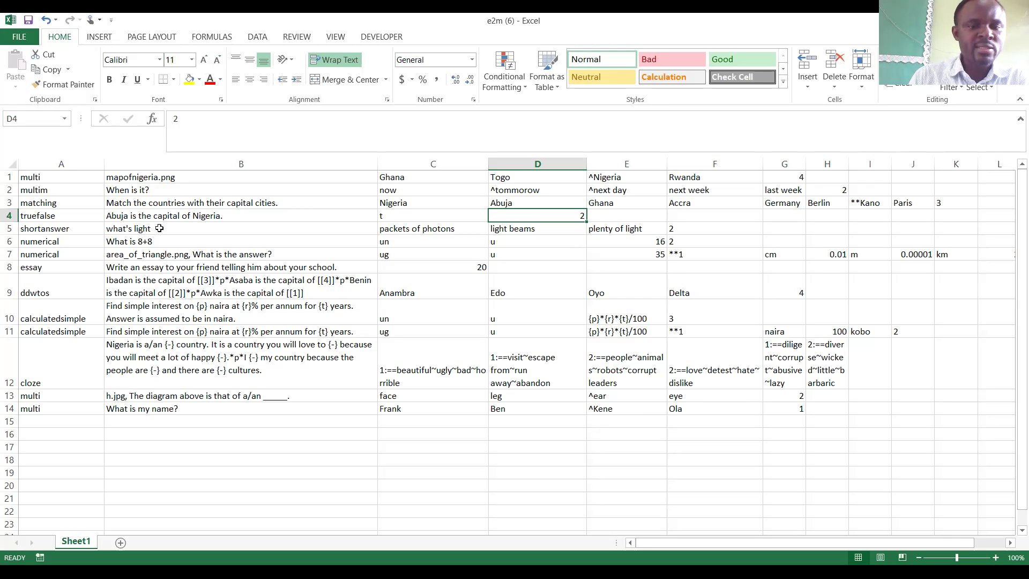
- Examine the short-answer question's type, text, accepted answers and weight in A5 to F5
left_click(59, 229)
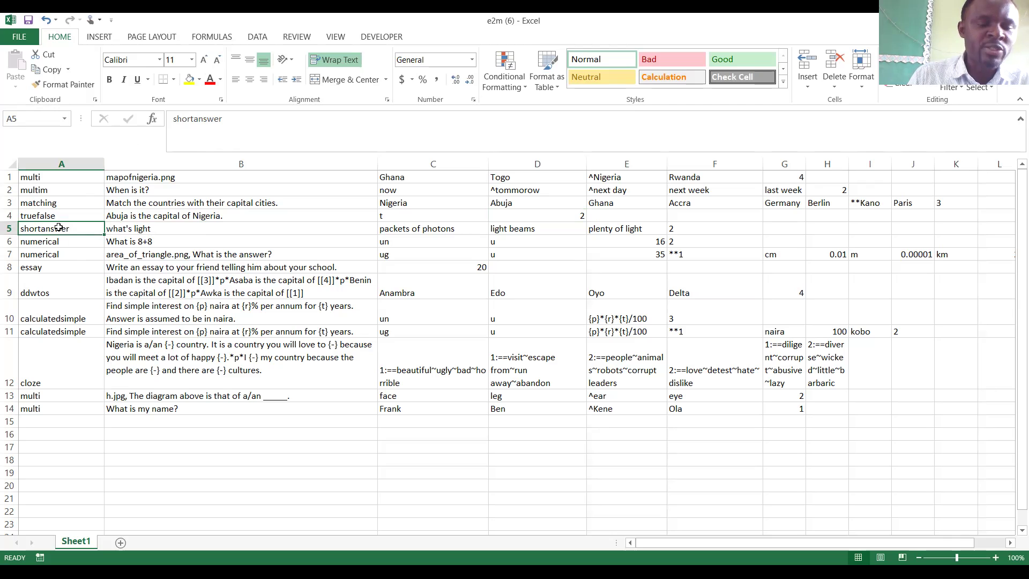
left_click(134, 231)
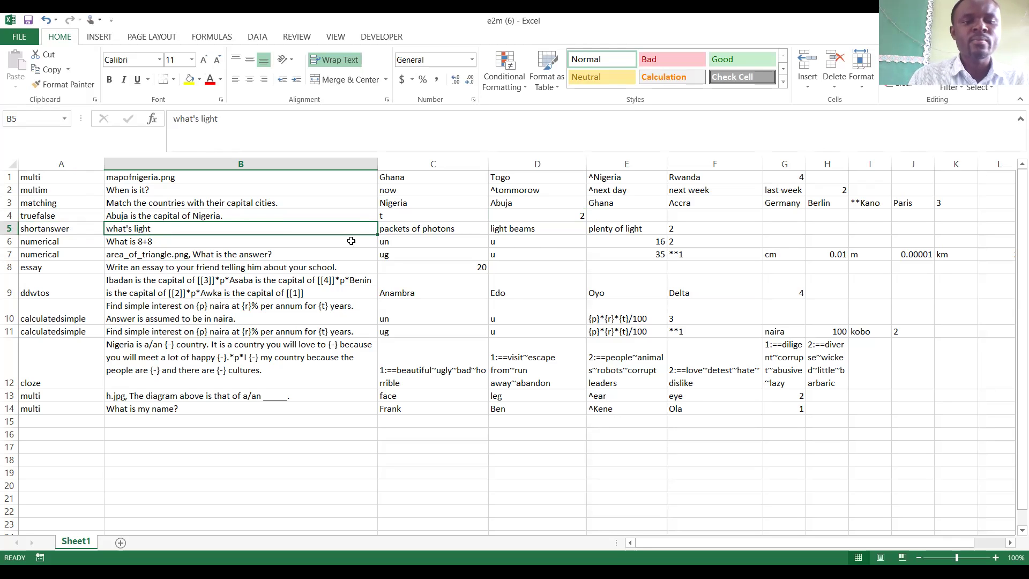
left_click(406, 233)
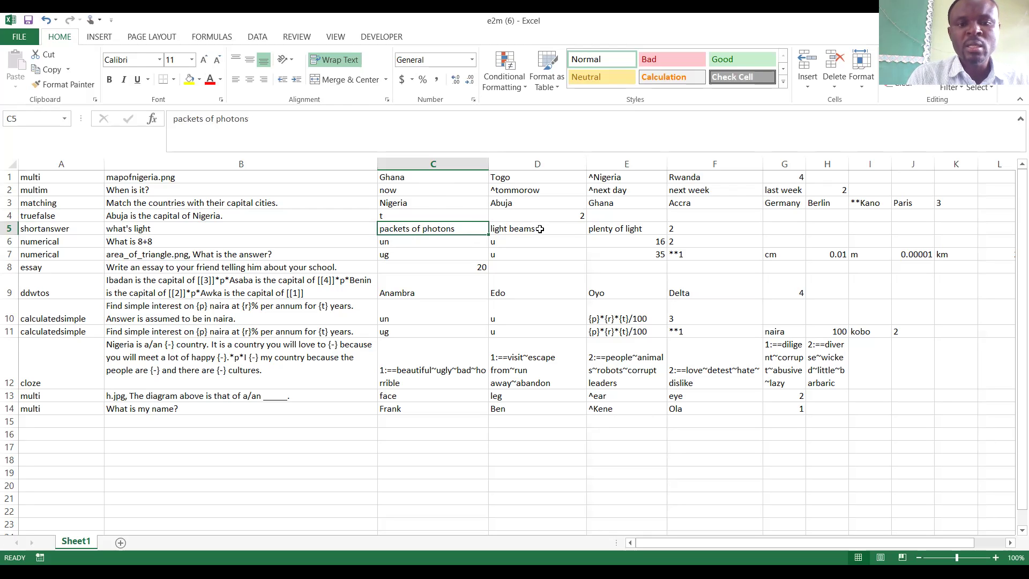
left_click(627, 233)
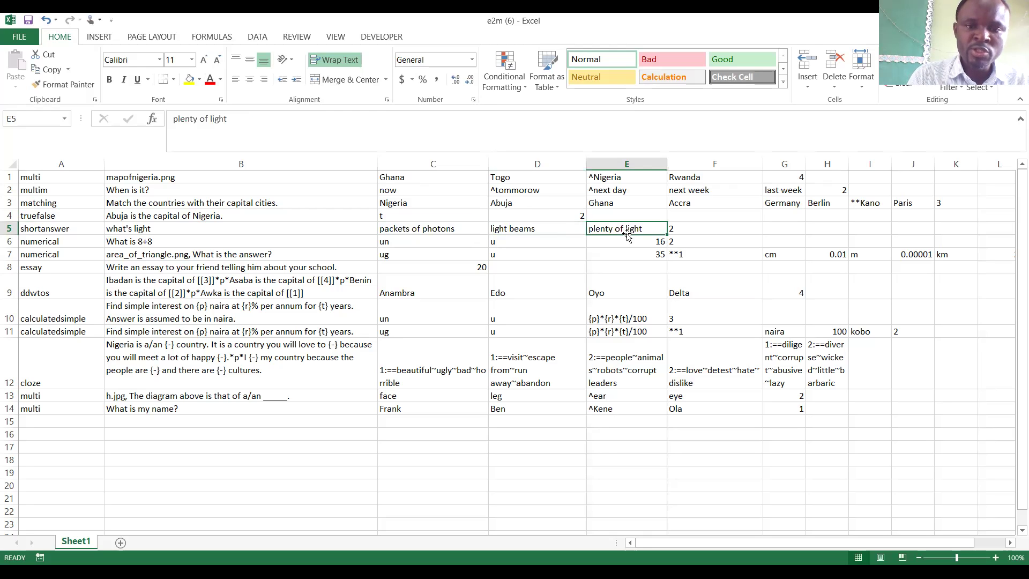
left_click(556, 228)
left_click(438, 228)
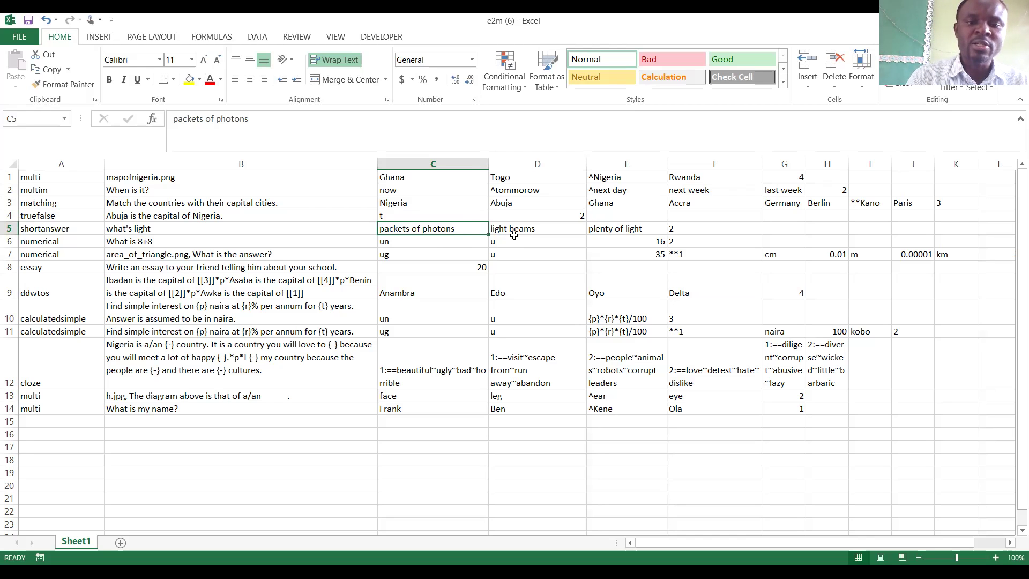
left_click(519, 230)
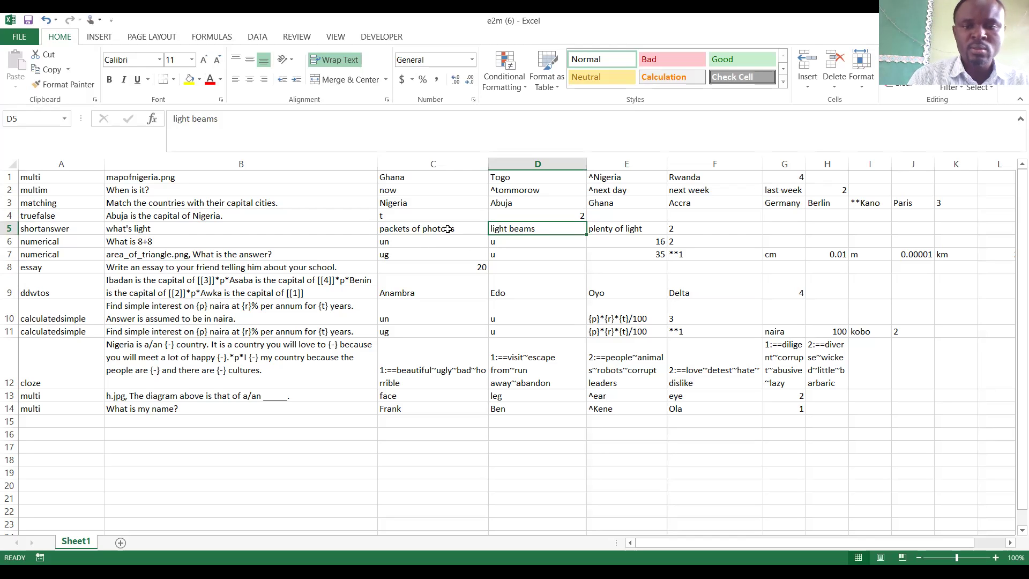
left_click(679, 230)
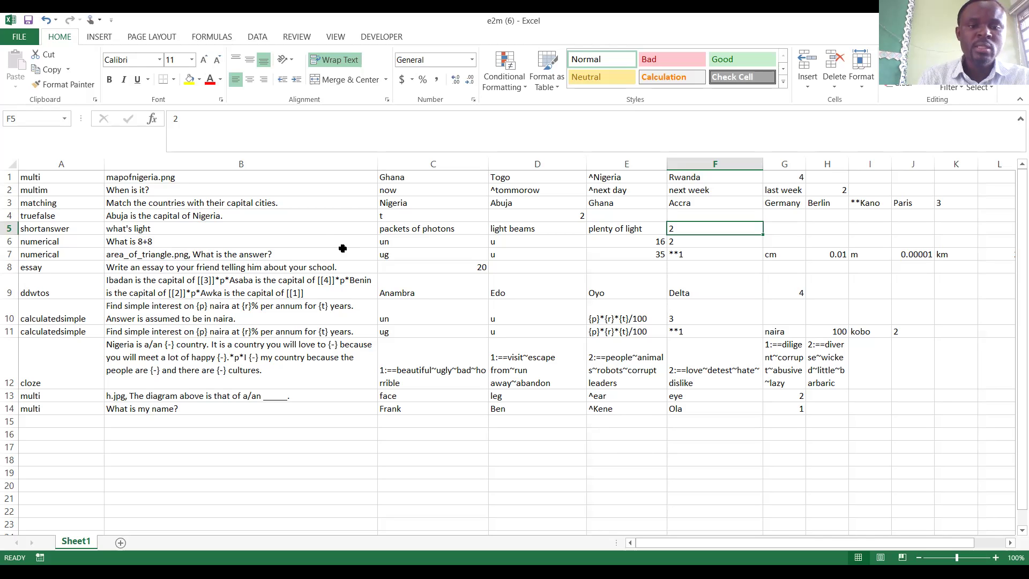
- Examine the two option codes, the correct answer and the weight of the numerical question in C6 to F6
left_click(396, 247)
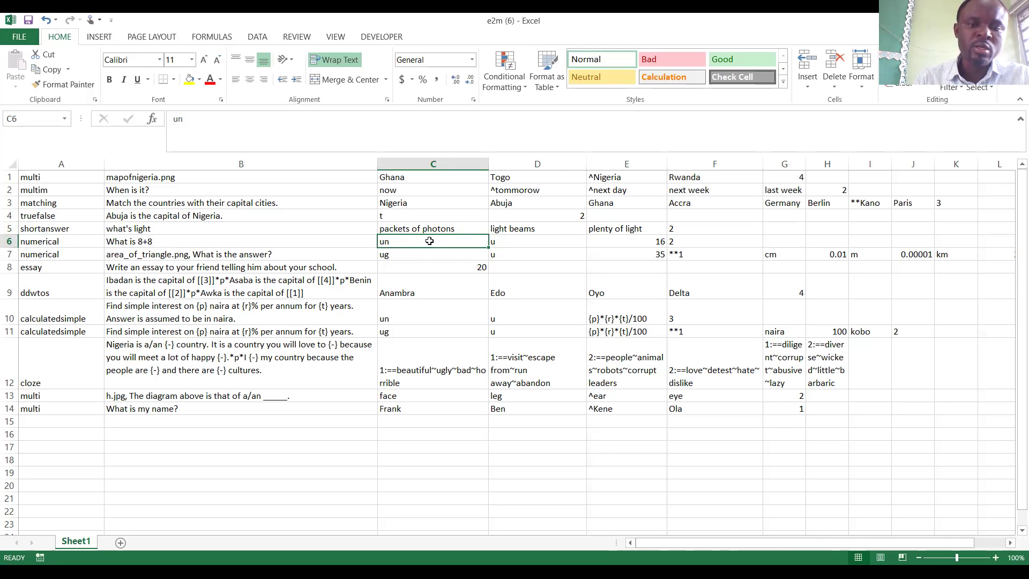
left_click(539, 241)
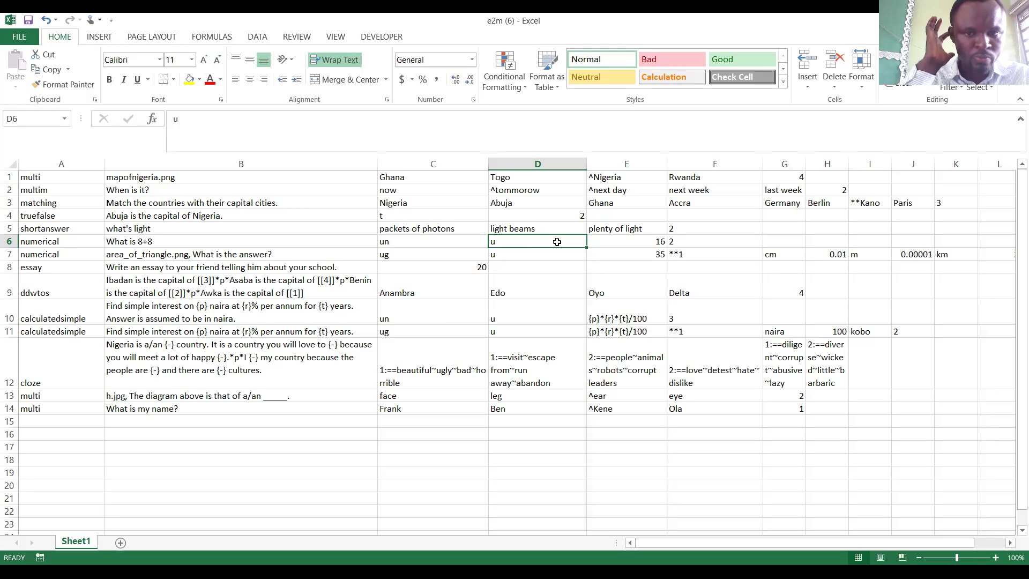
left_click(624, 244)
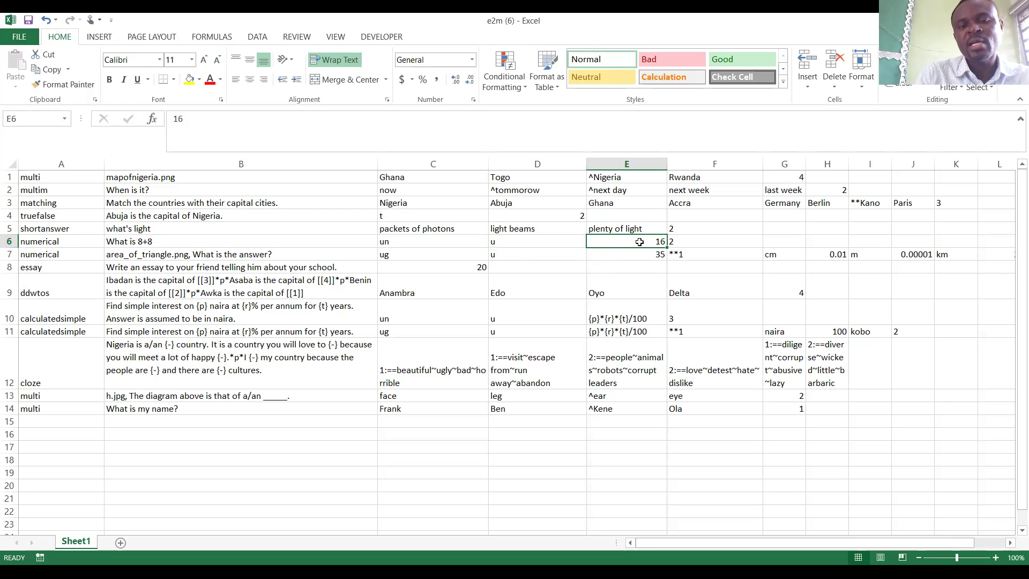
left_click(689, 241)
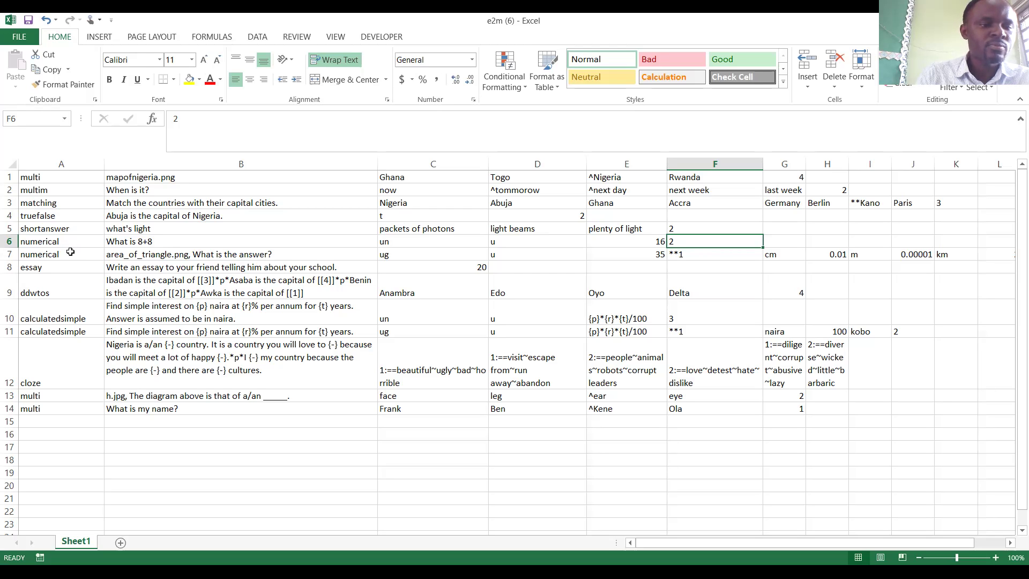
- Examine how B7 combines the image file name and the question text, separated by a comma
double_click(140, 255)
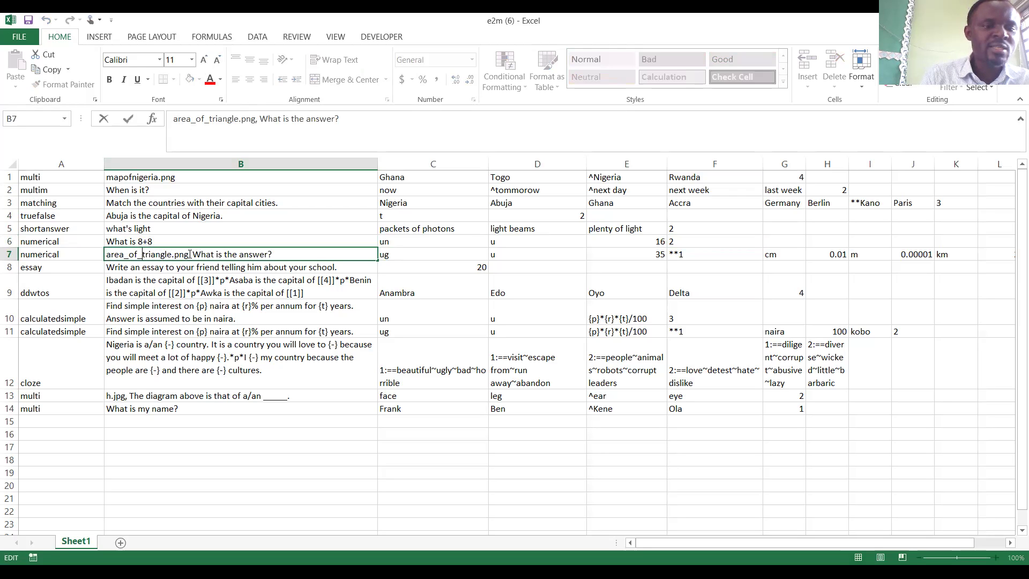
left_click_drag(187, 254, 107, 255)
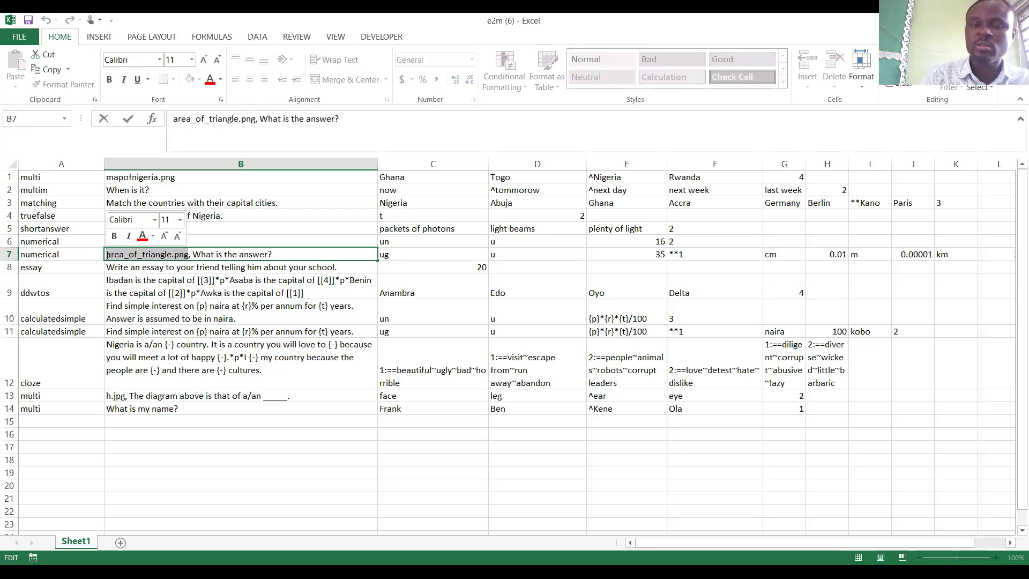
left_click(281, 254)
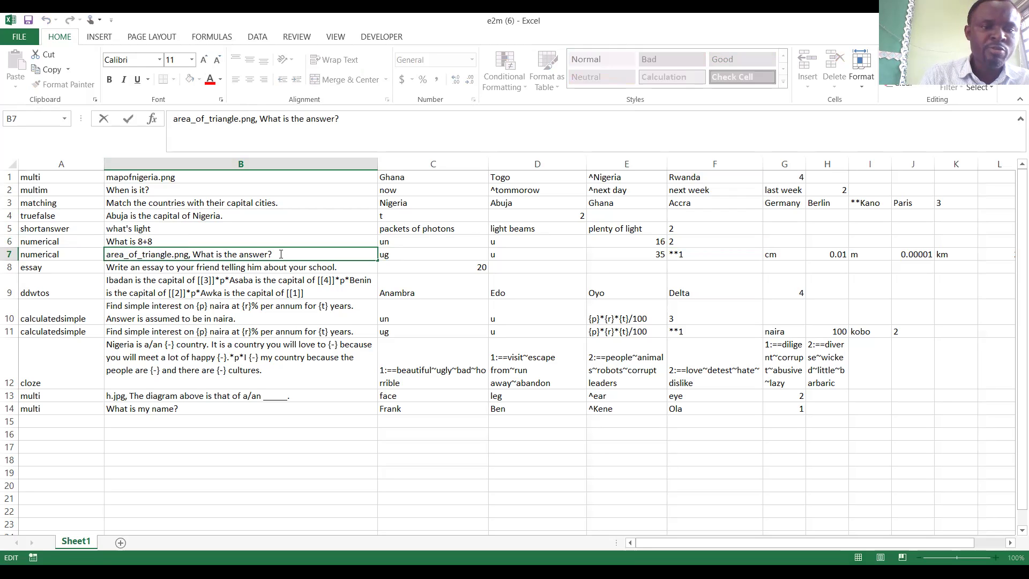
left_click_drag(281, 253, 194, 254)
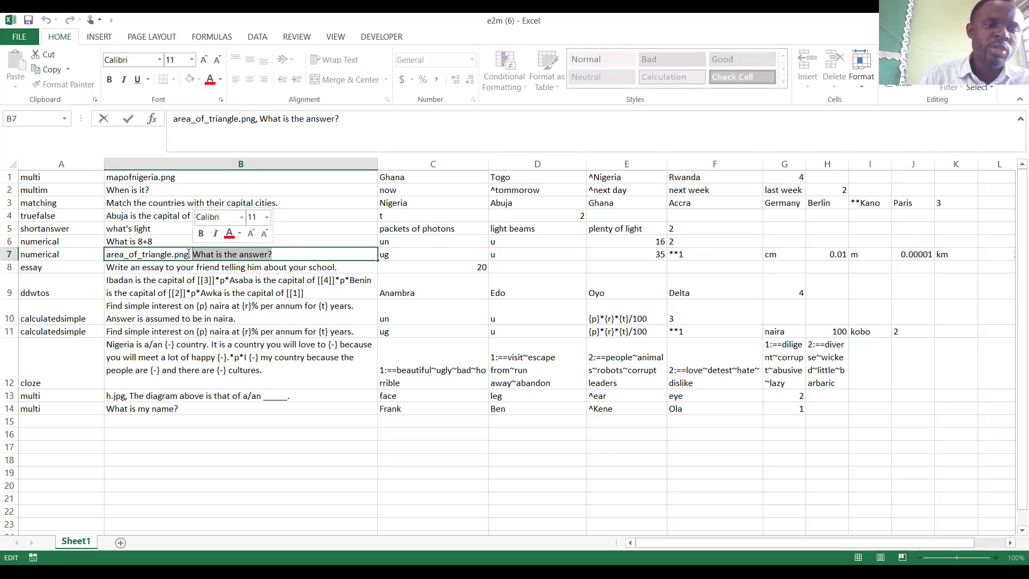
left_click_drag(189, 254, 271, 252)
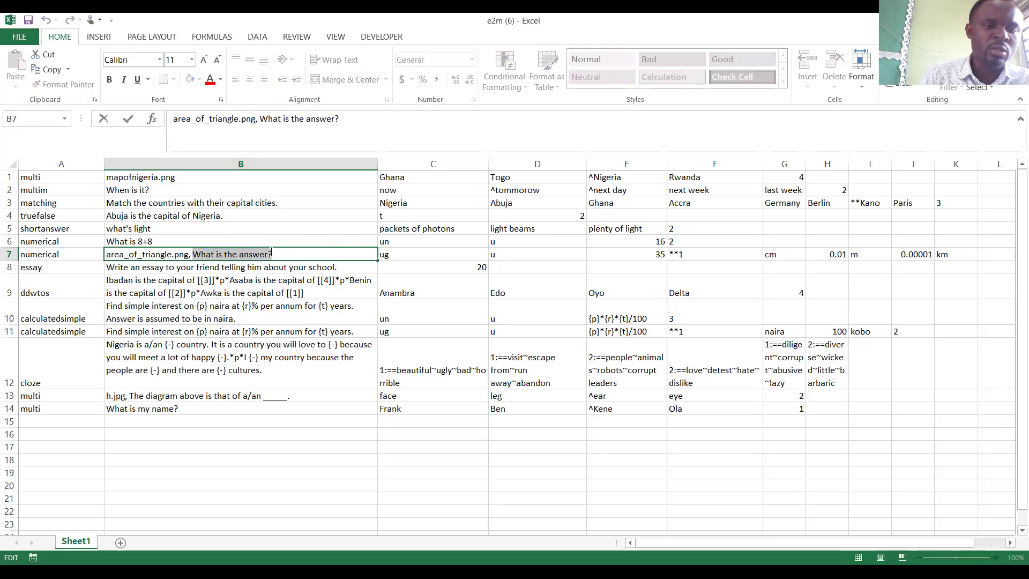
left_click(192, 255)
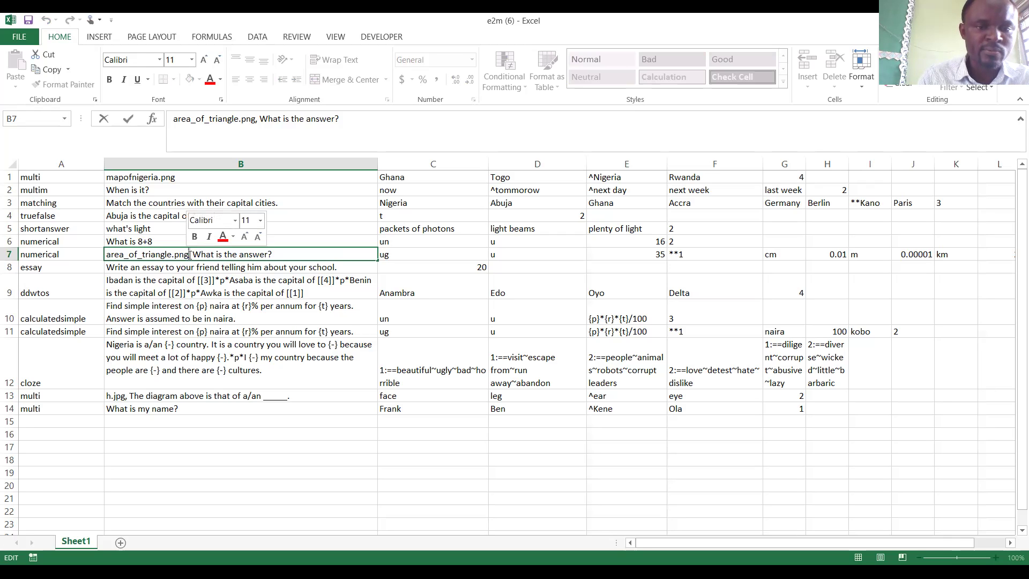
- Examine the two option codes, the answer and the **-prefixed entry of the second numerical question in C7 to F7
left_click(390, 255)
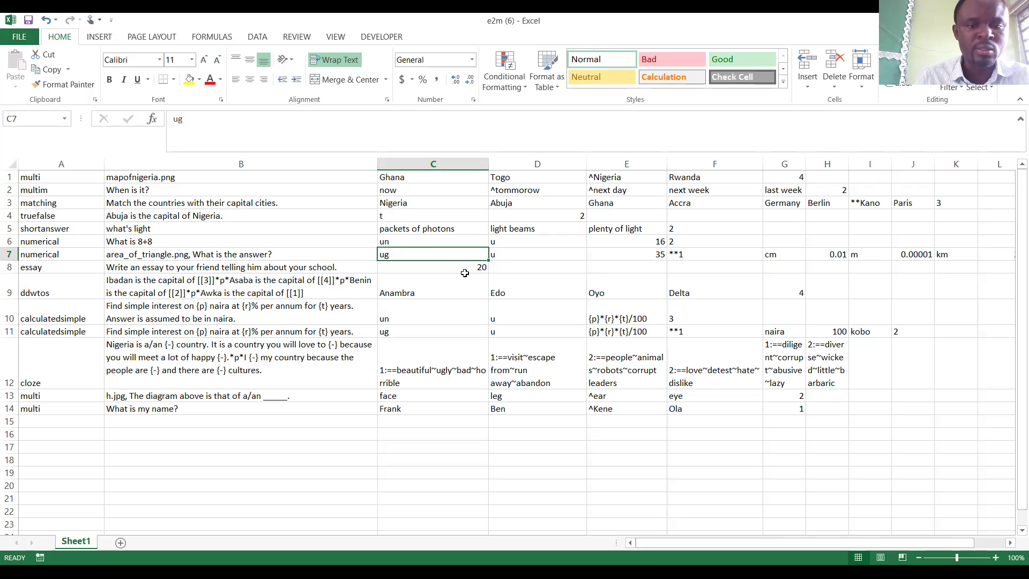
left_click(509, 255)
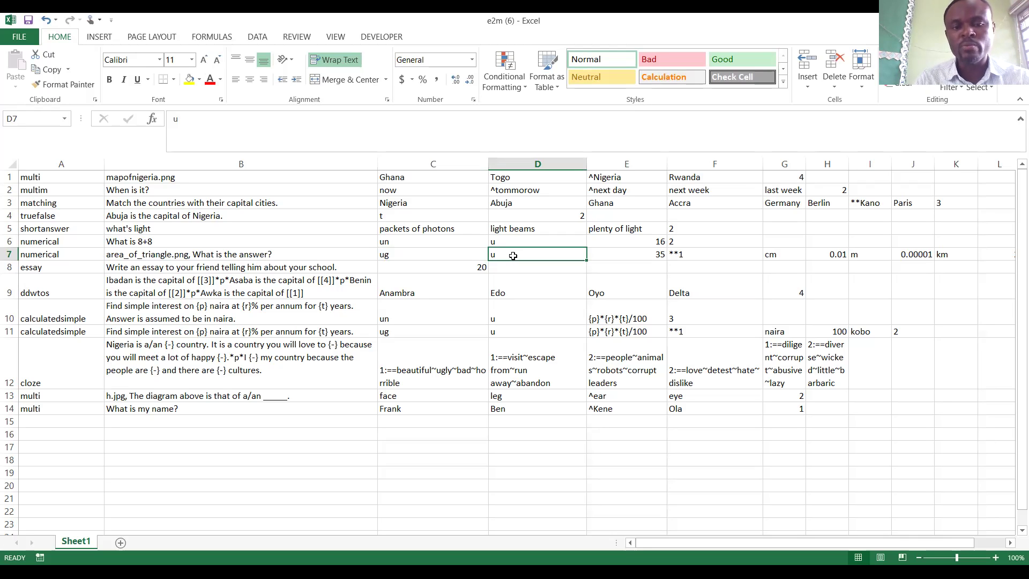
left_click(631, 255)
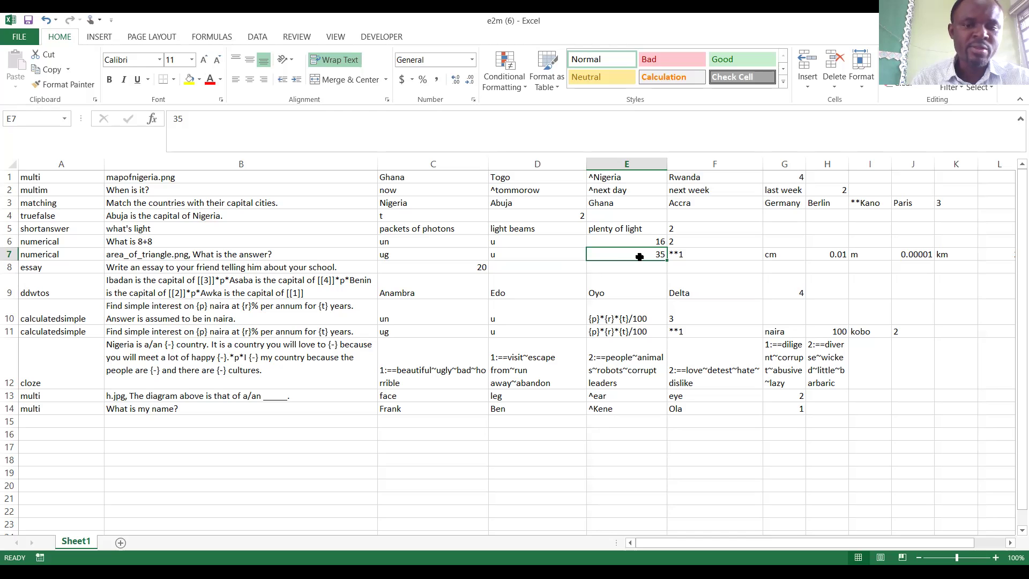
left_click(699, 258)
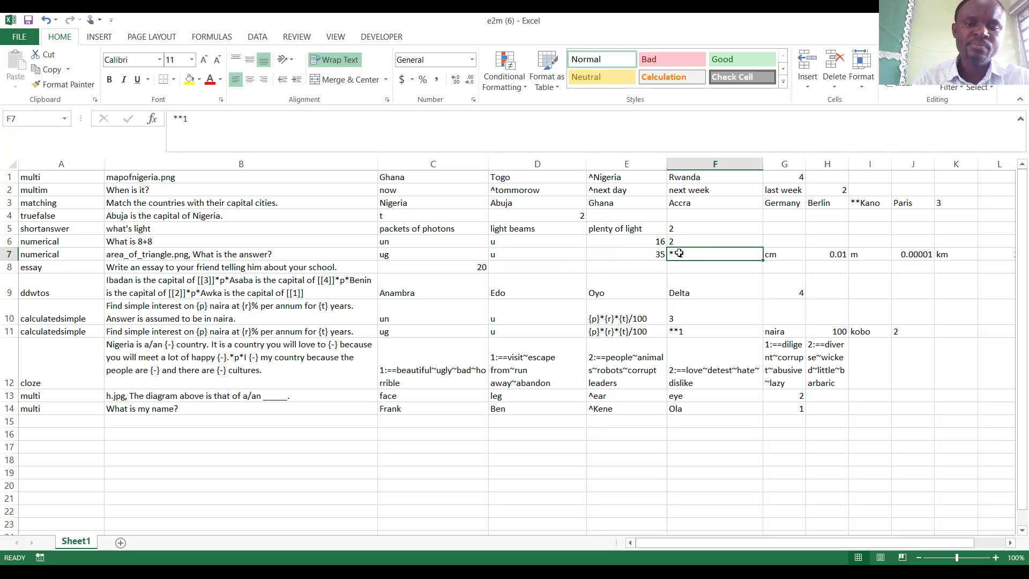
left_click(650, 256)
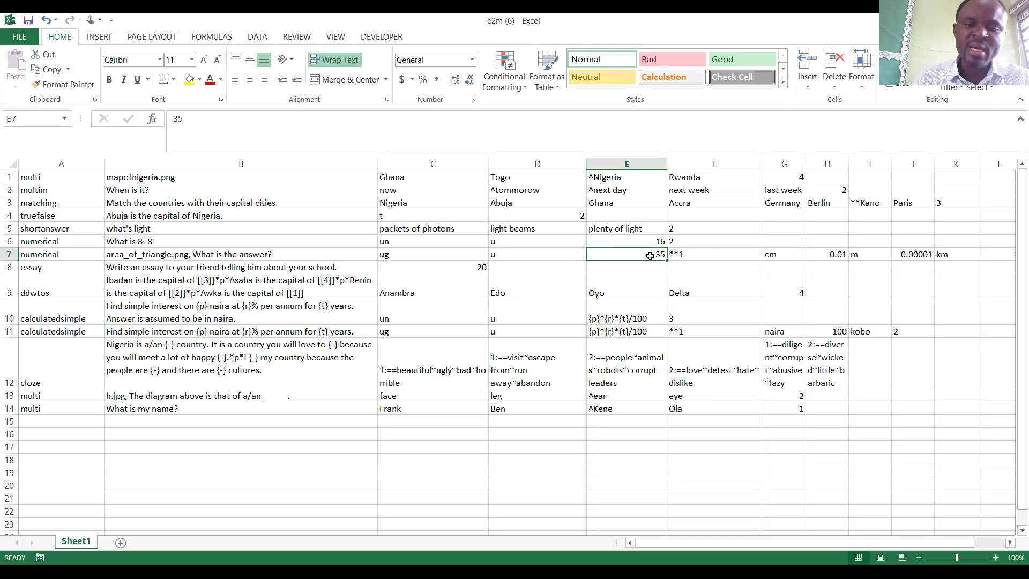
- Examine the **-prefixed entry, the units and their multipliers for the second numerical question in F7 to J7
left_click(695, 254)
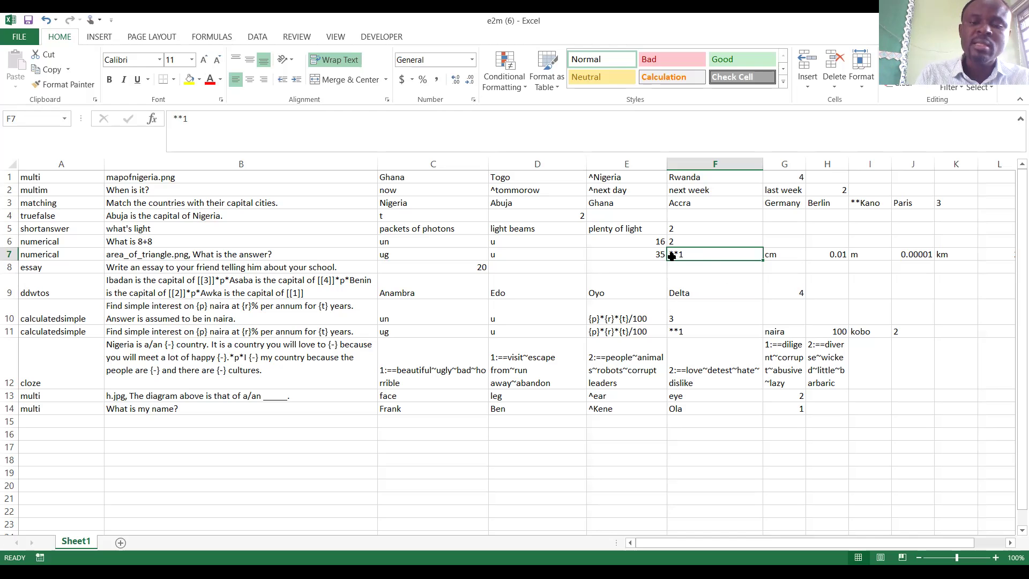
left_click(777, 256)
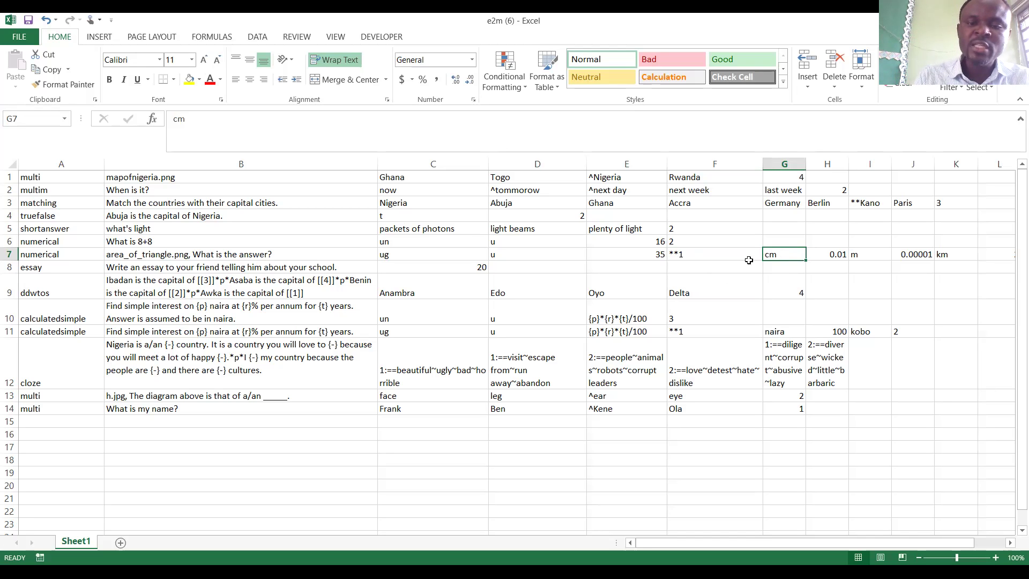
left_click(705, 252)
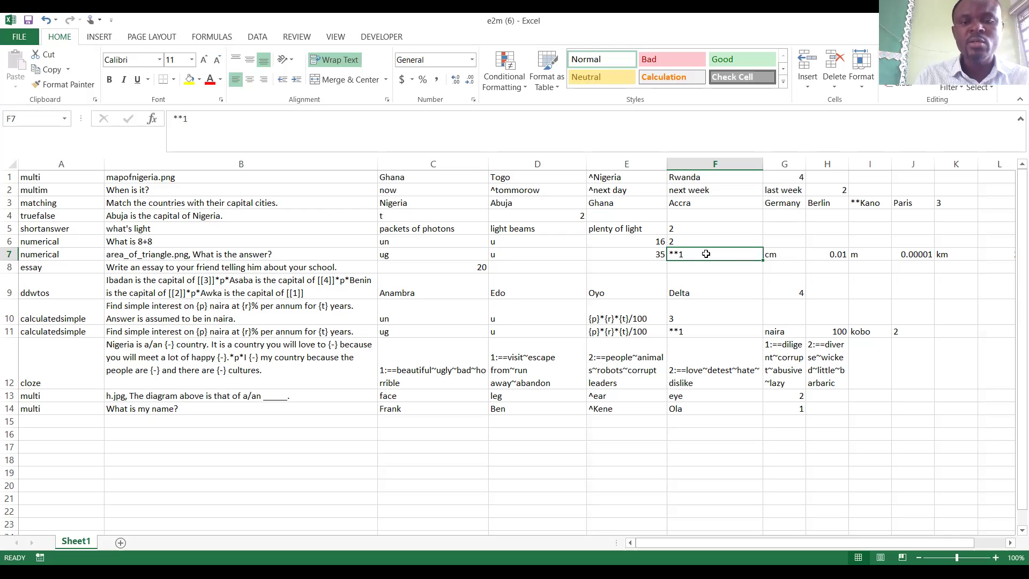
left_click(777, 257)
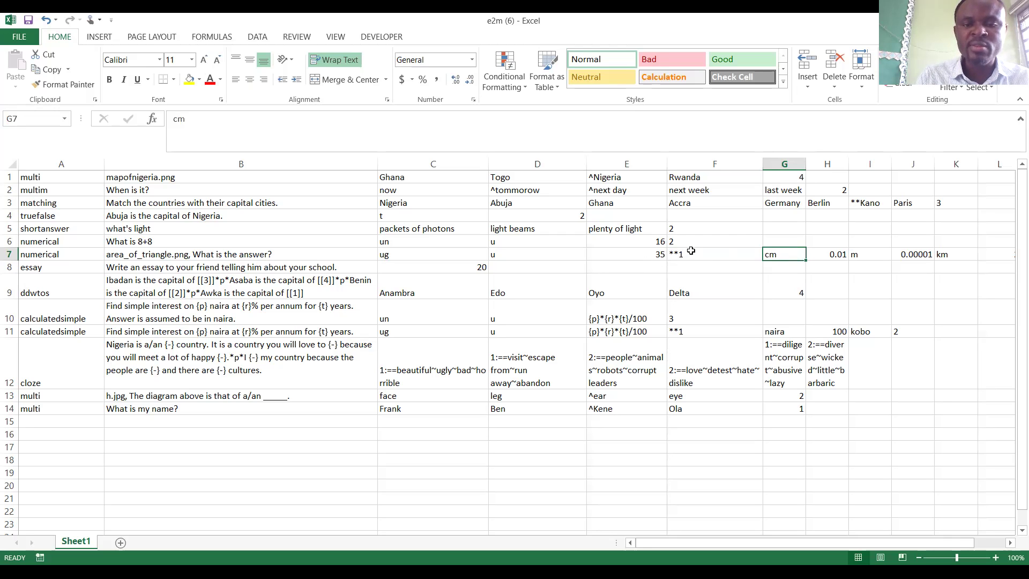
left_click(833, 254)
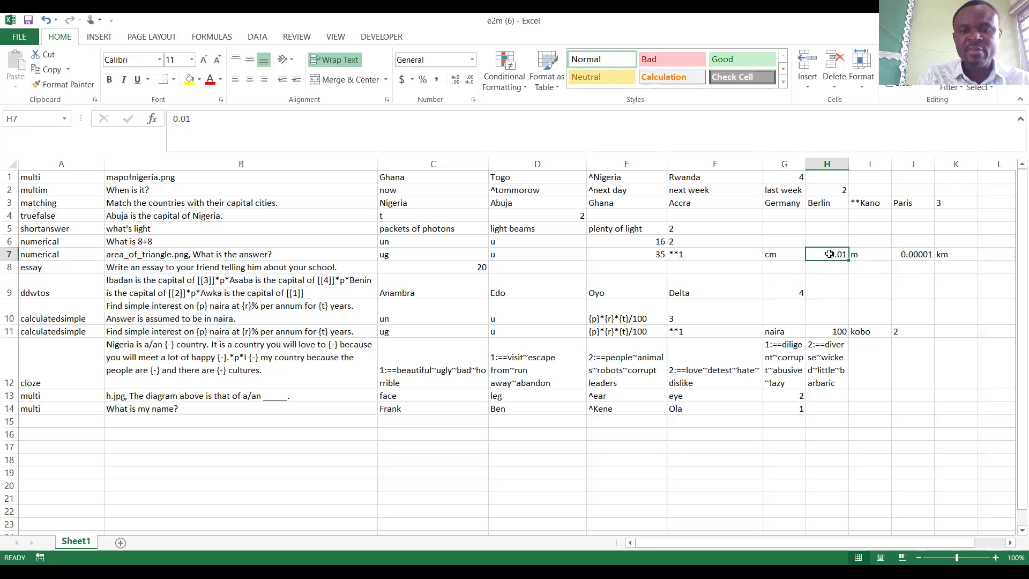
left_click(865, 256)
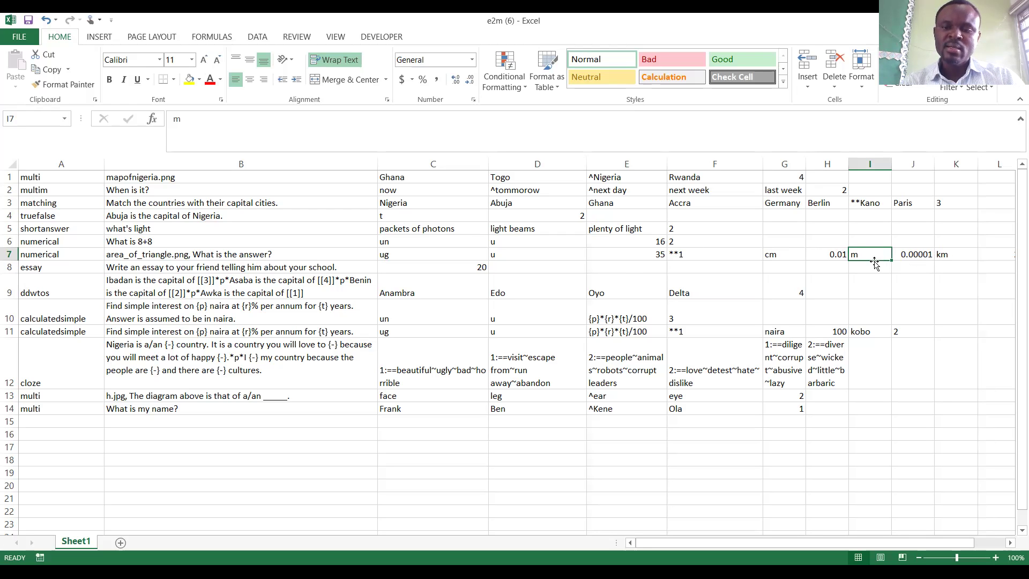
left_click(915, 258)
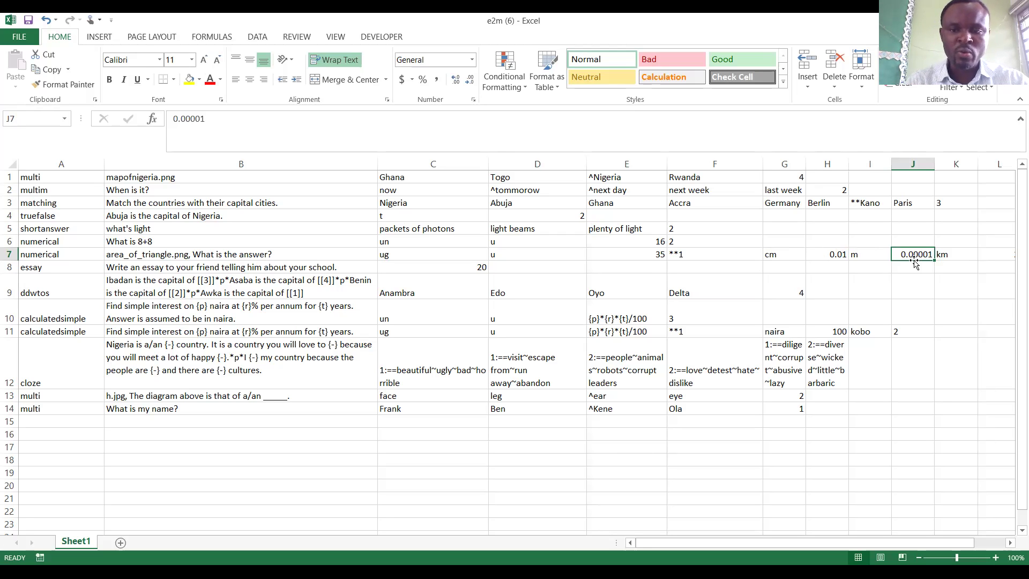
- Review the second numerical question's option code in C7, its answer in E7 and its weight in L7
left_click(401, 257)
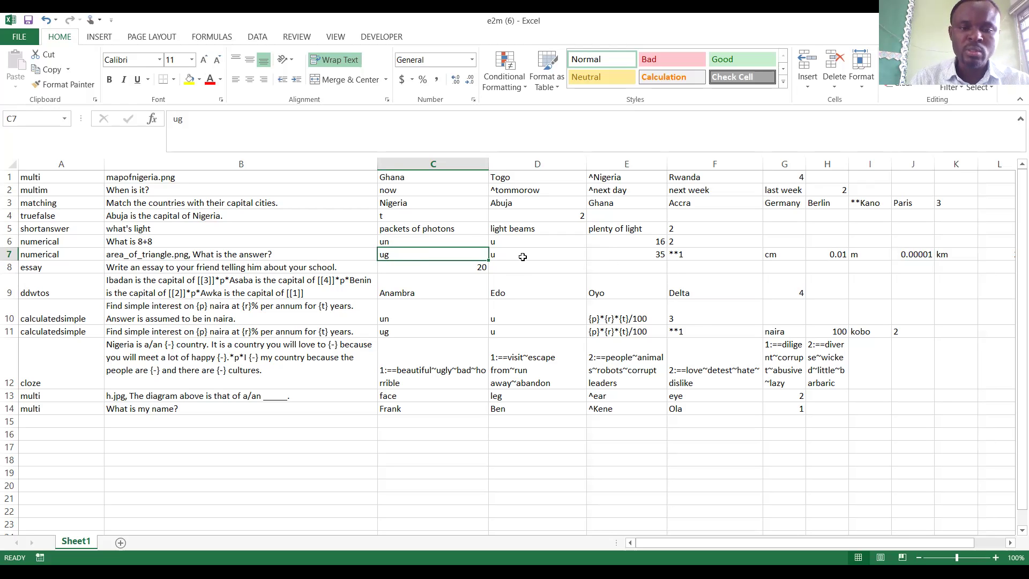
left_click(649, 255)
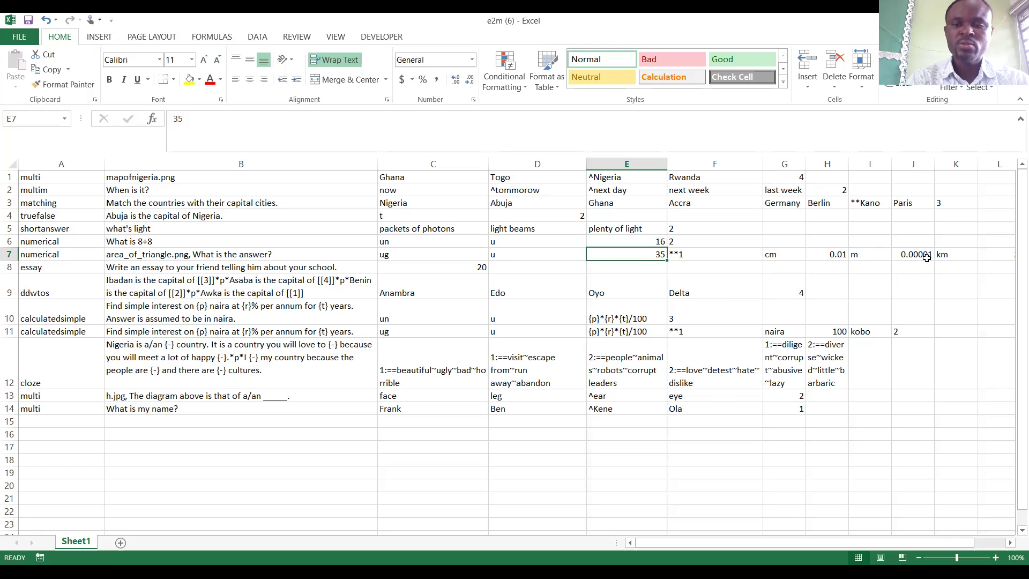
left_click_drag(868, 542, 895, 543)
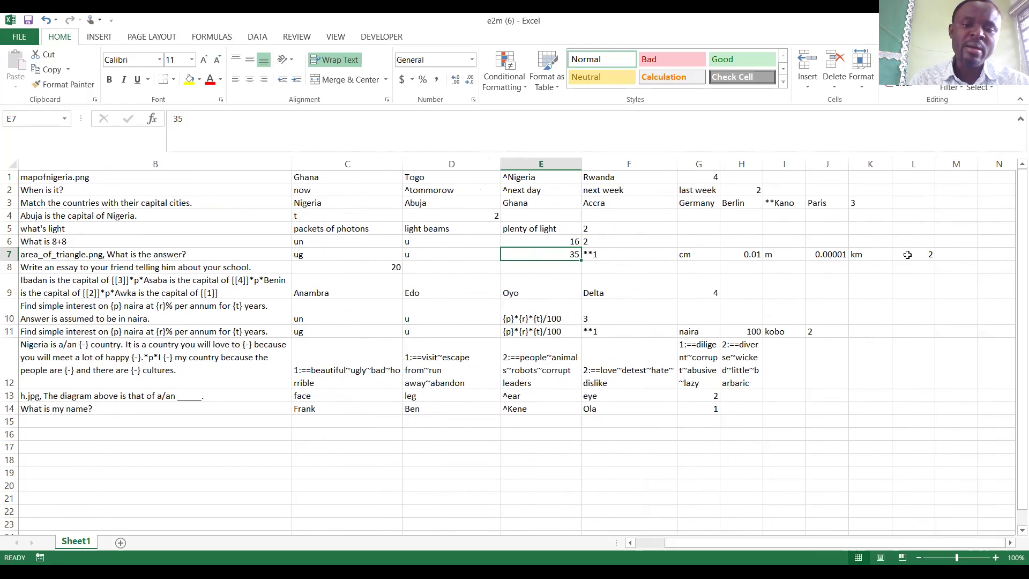
left_click(927, 254)
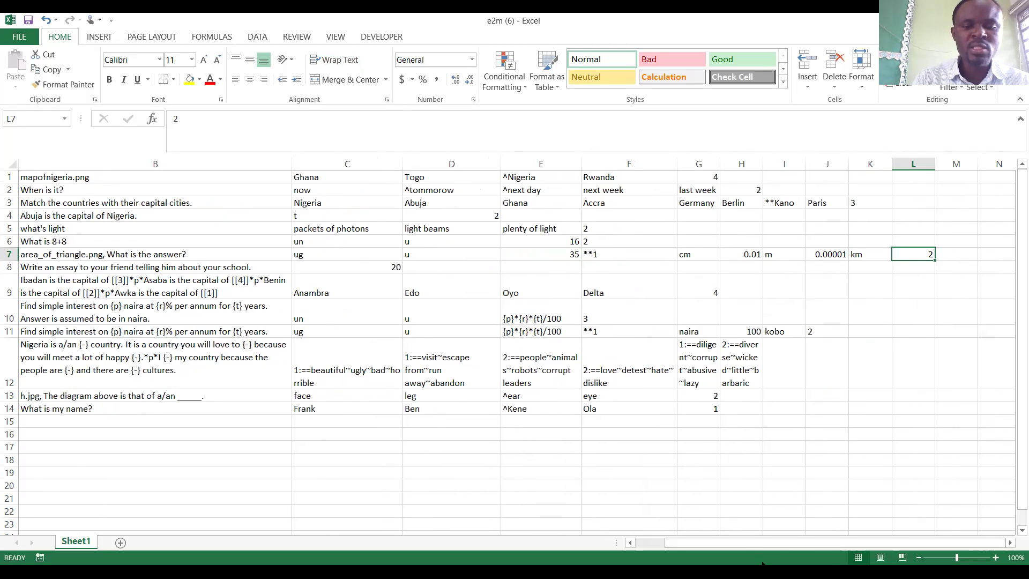
scroll(750, 527, "left", 1)
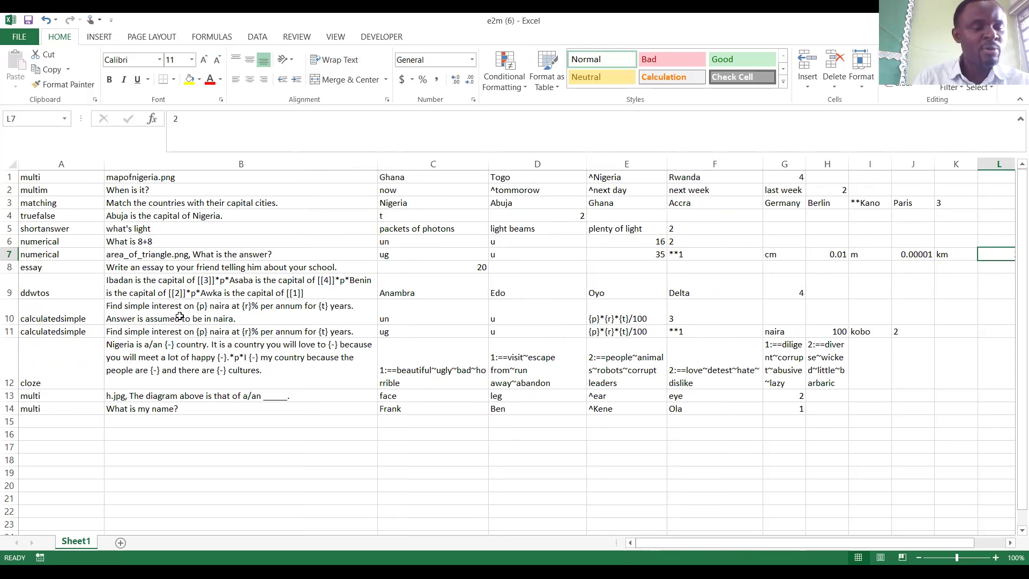
- Retype the last three letters of the question type in A8 so it reads essay
left_click(52, 269)
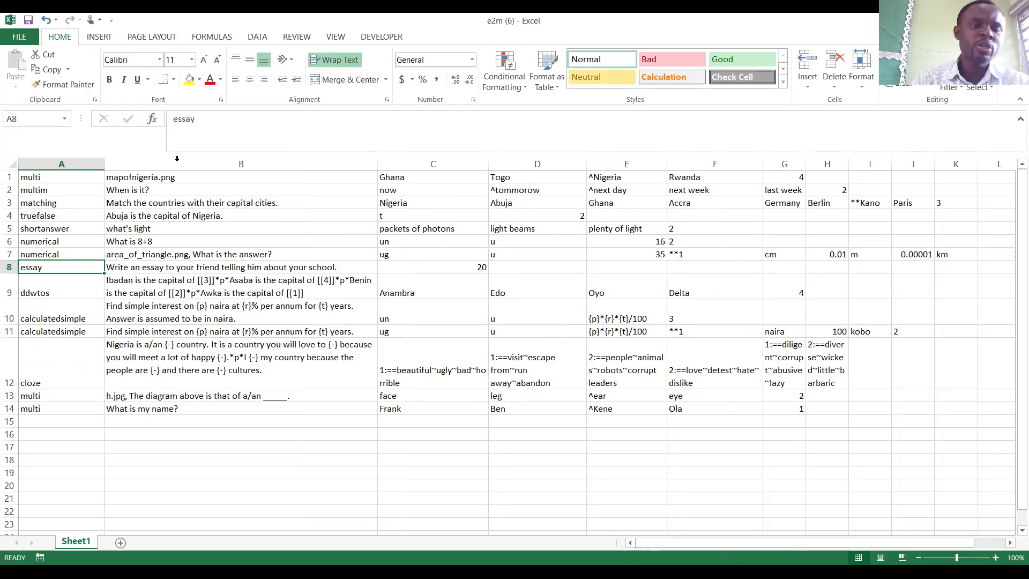
left_click(203, 123)
key("BackSpace")
key("BackSpace")
key("BackSpace")
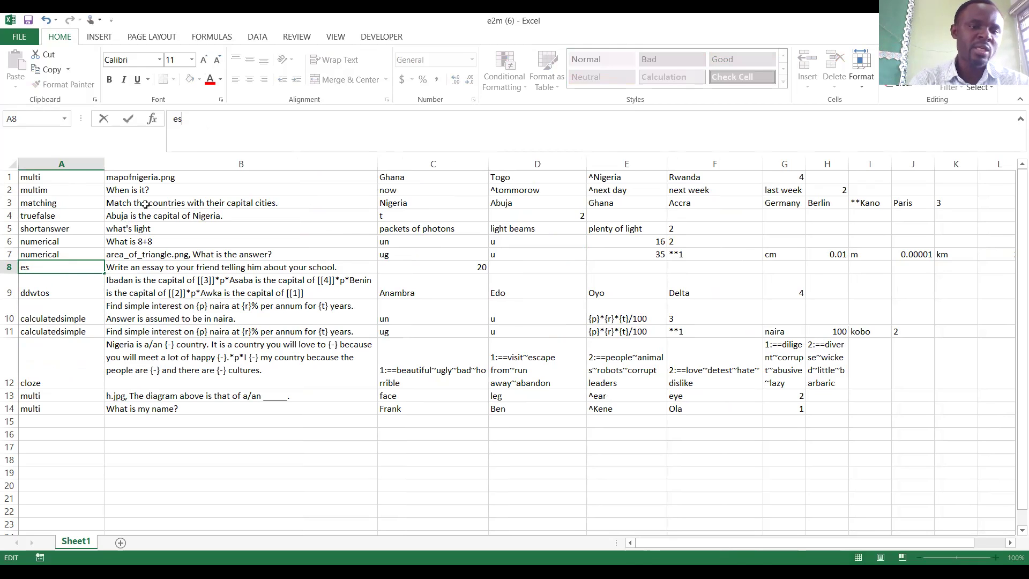
type("say")
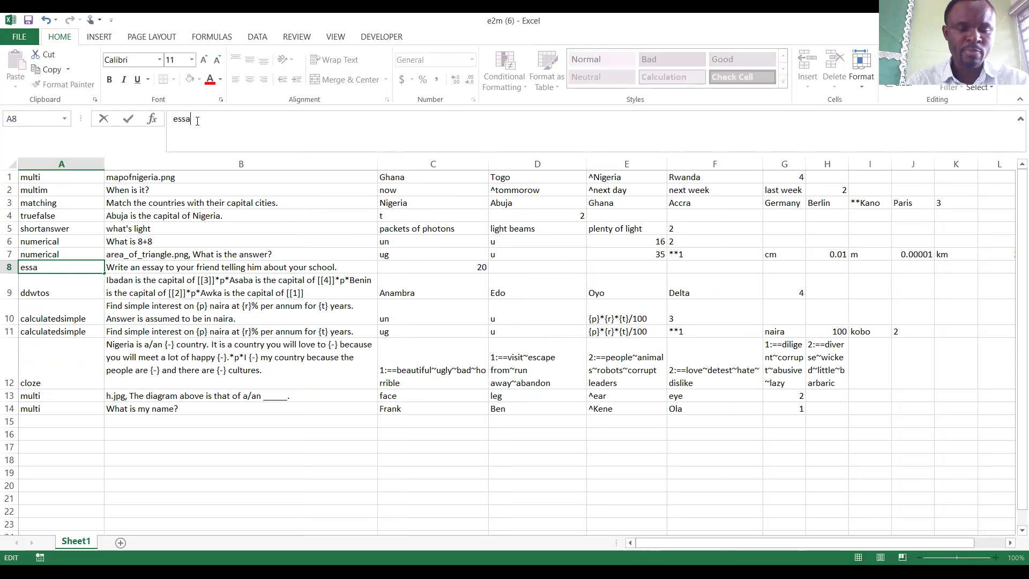
- Examine the essay question's text in B8 and its weight in C8
left_click(193, 269)
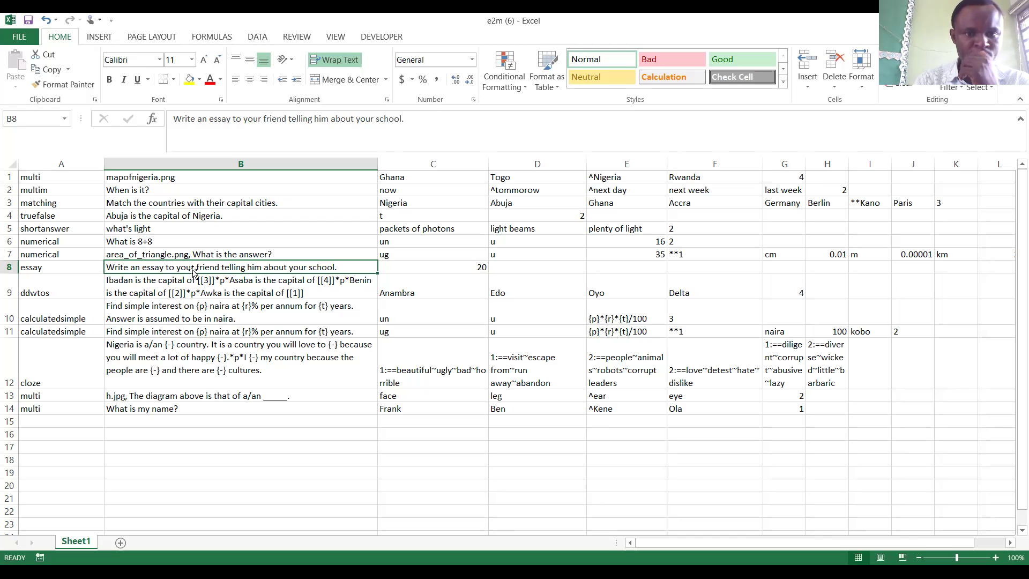
left_click(417, 269)
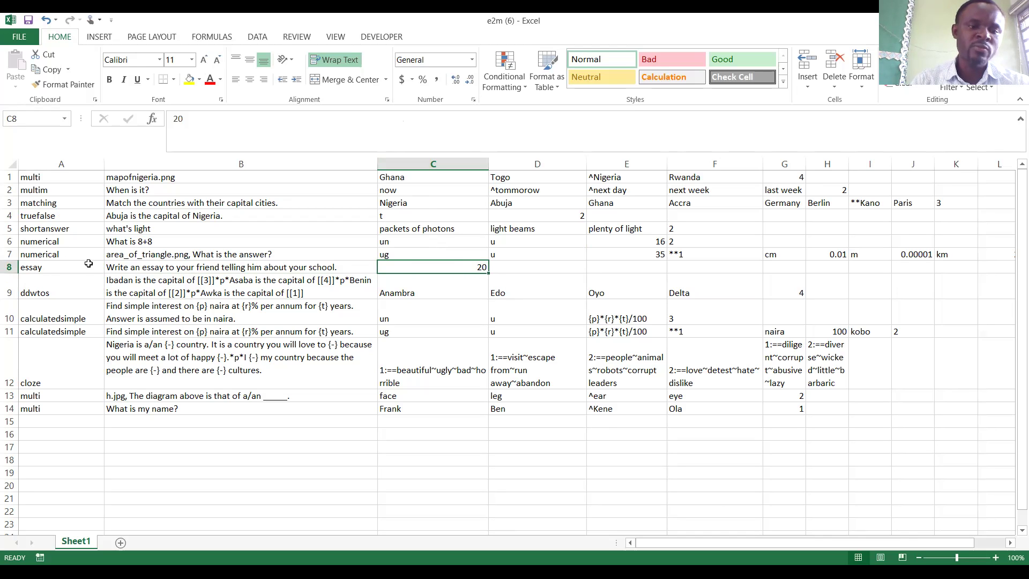
left_click(142, 268)
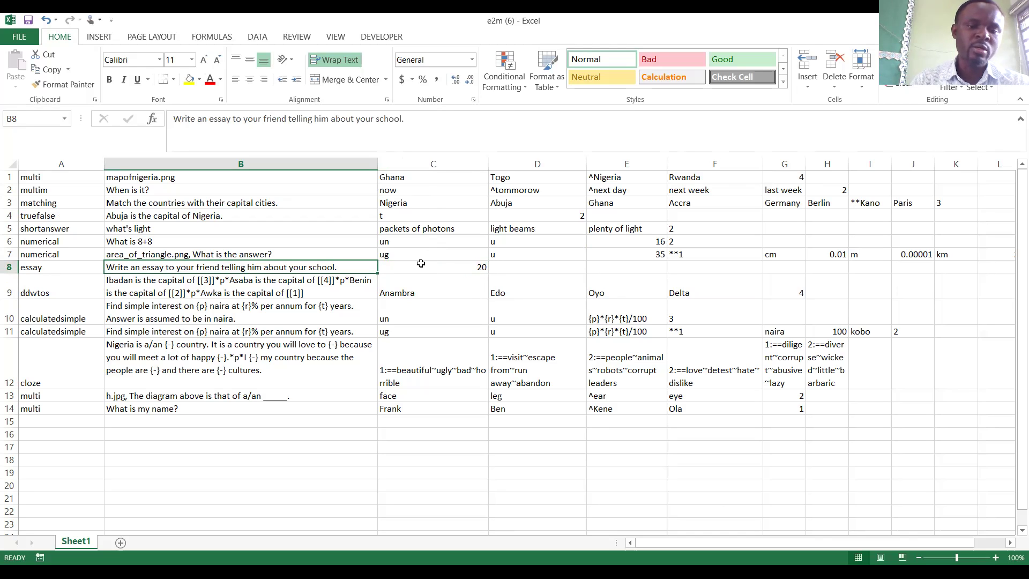
left_click(444, 266)
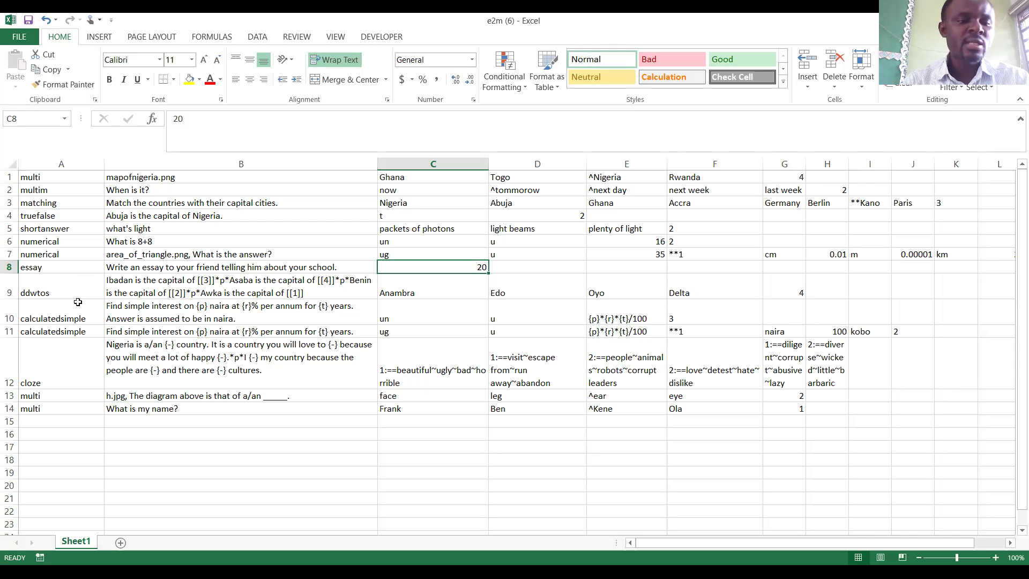
- Examine the question type code ddwtos in A9
left_click(50, 290)
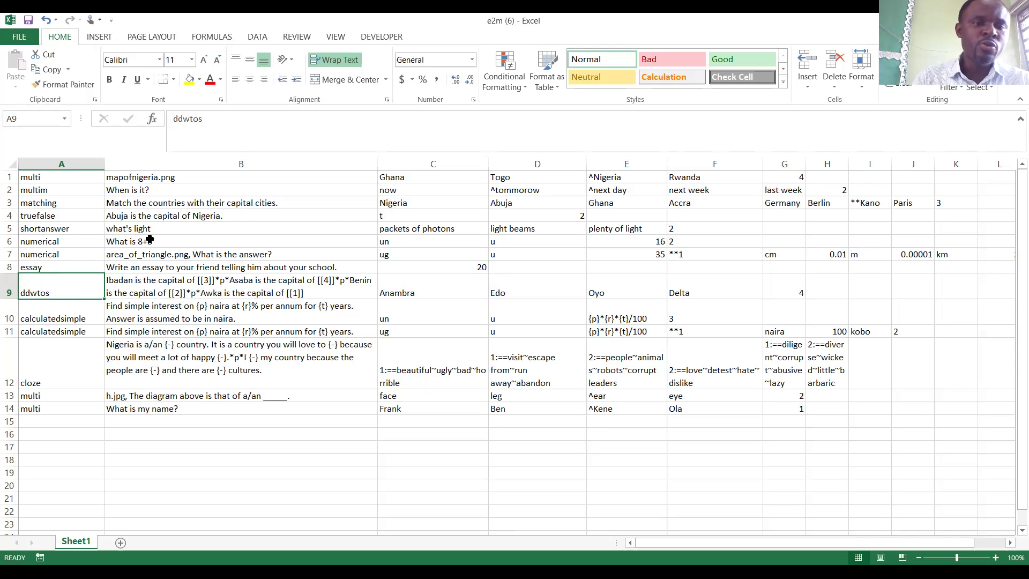
left_click_drag(206, 119, 176, 119)
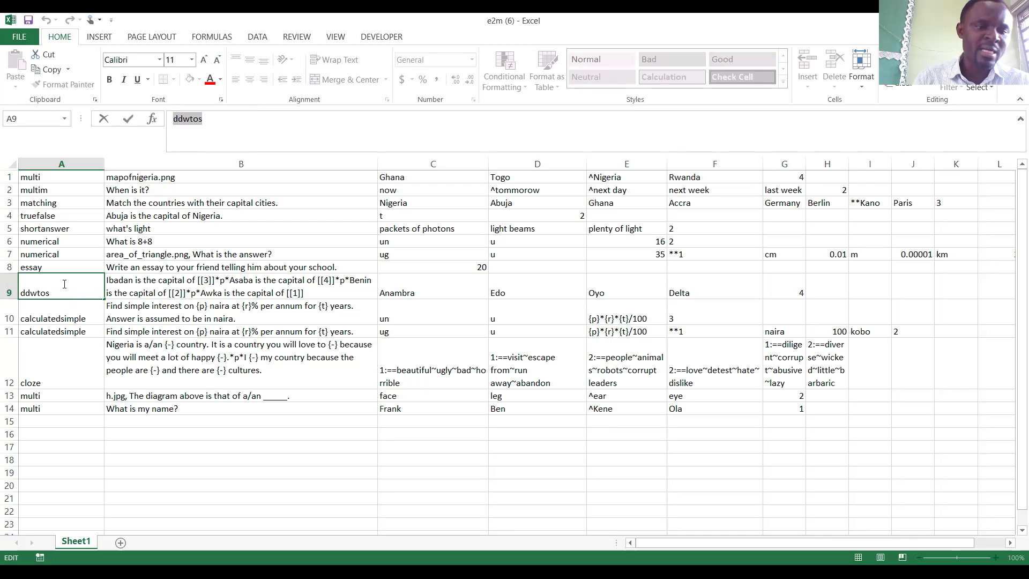
key("Tab")
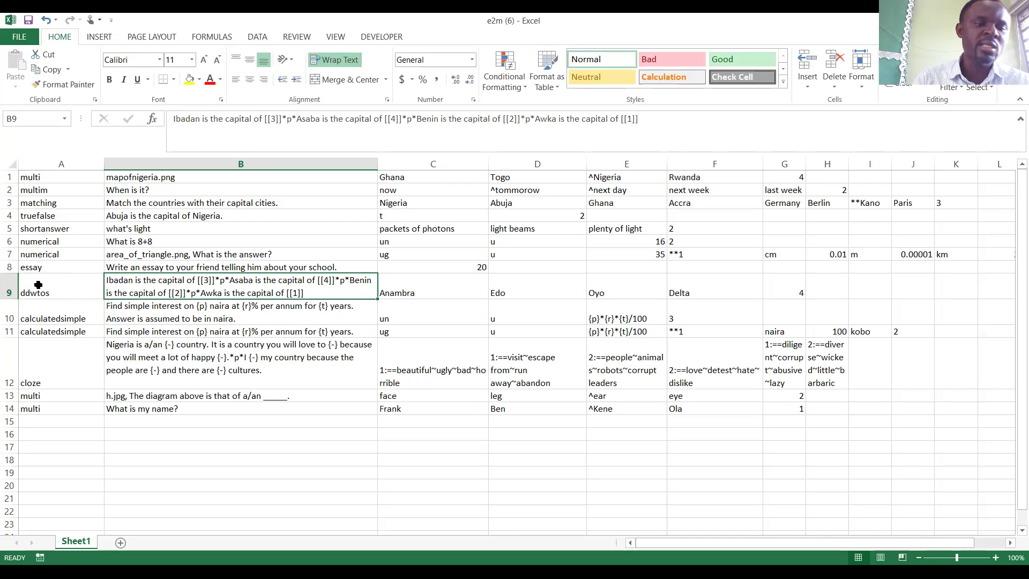
left_click(47, 290)
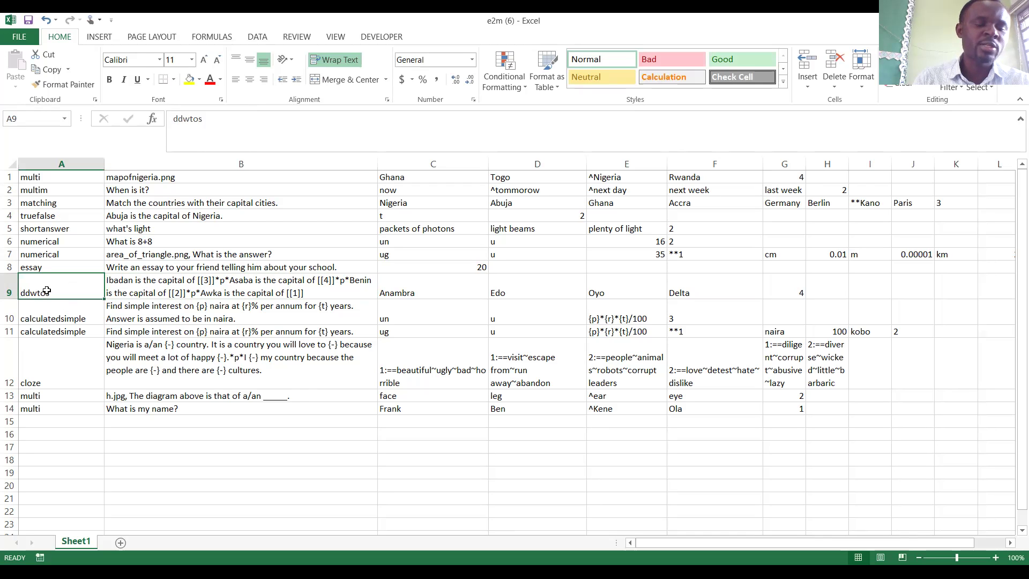
- Examine how the ddwtos question text in B9 marks its first blank with the numbered placeholder [[3]]
left_click(146, 291)
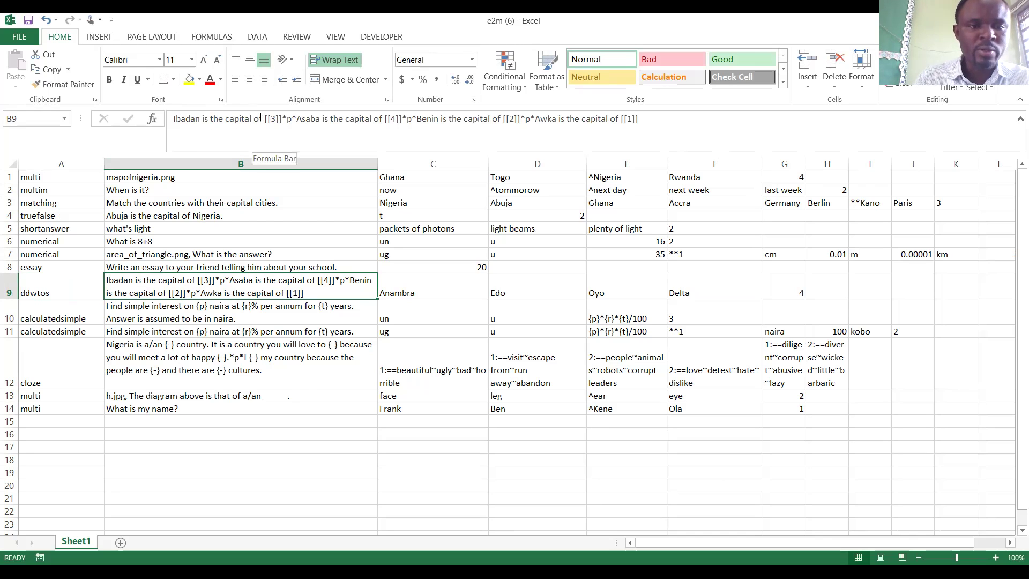
left_click_drag(263, 118, 284, 118)
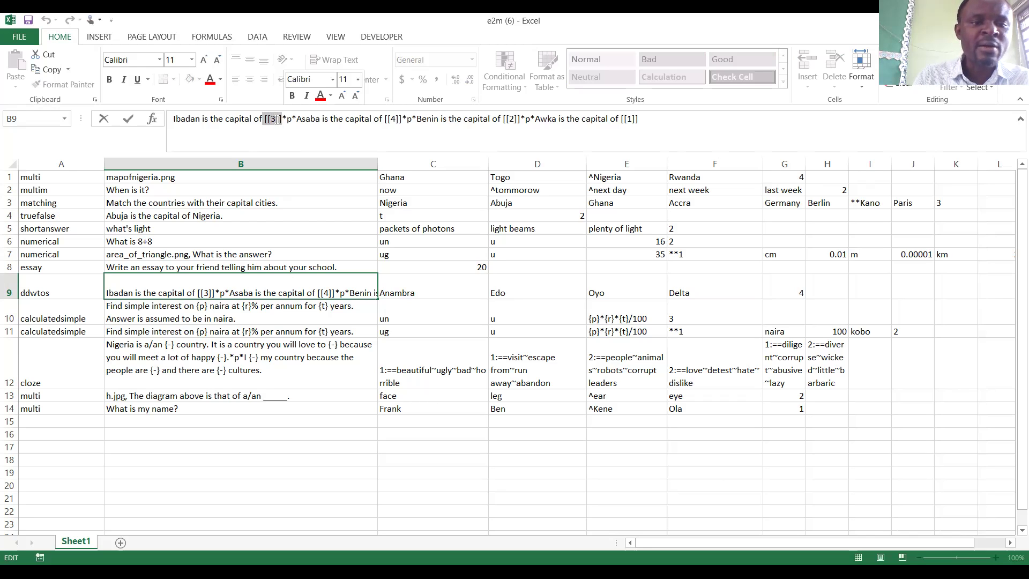
left_click(274, 119)
double_click(274, 119)
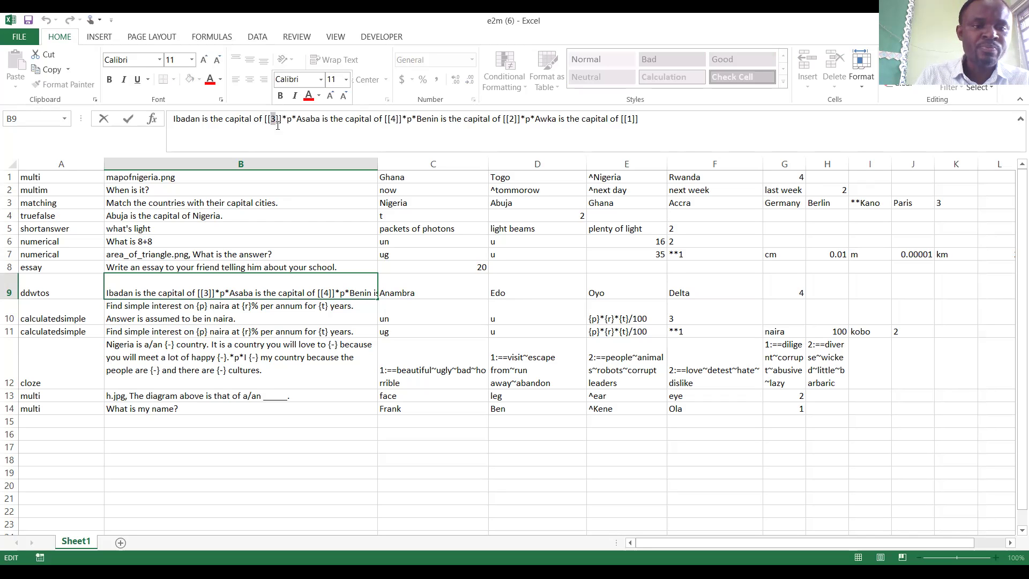
left_click_drag(287, 119, 265, 115)
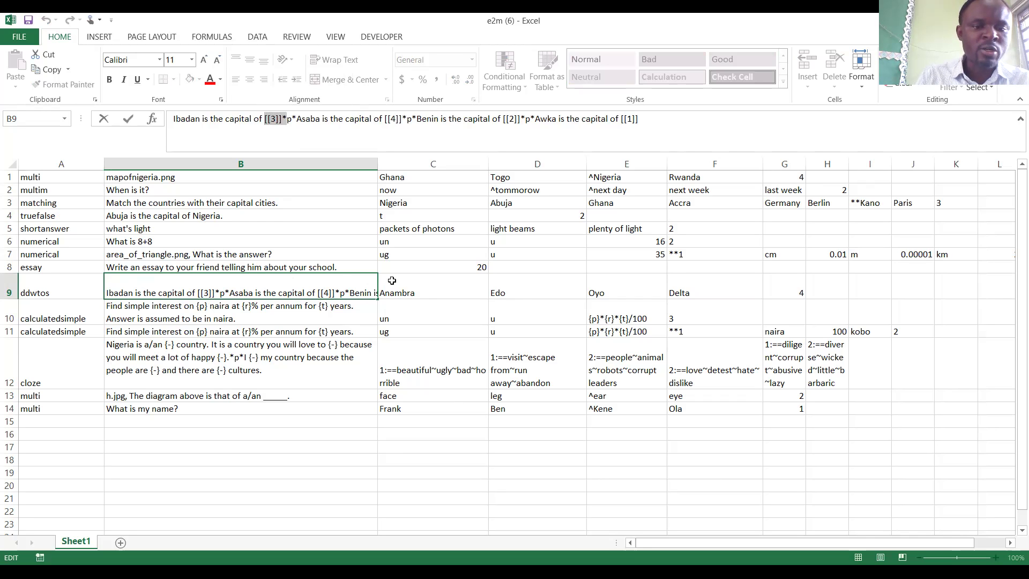
- Examine the order of the four answer options for the ddwtos question in C9 to F9
left_click(410, 289)
left_click(533, 283)
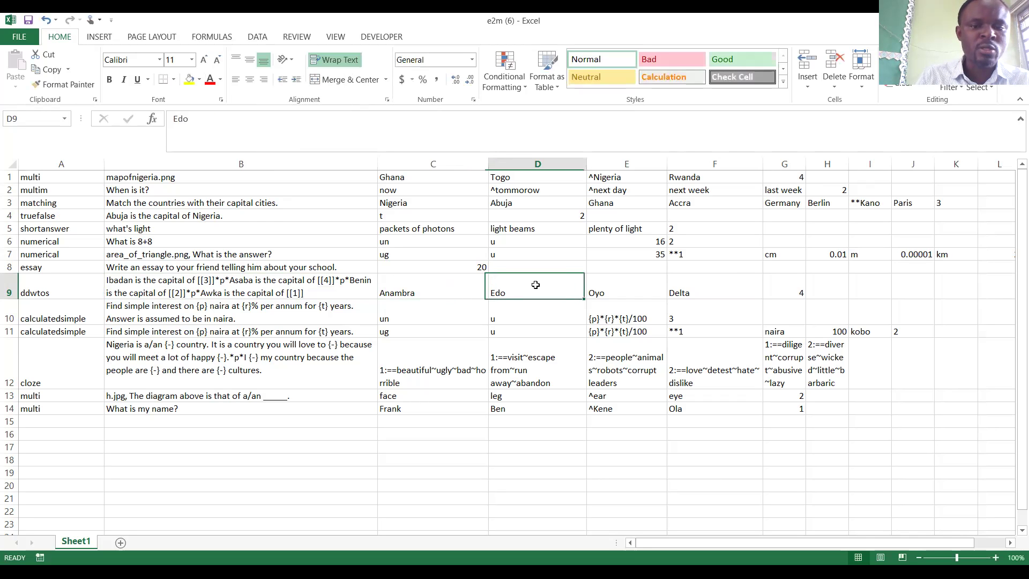
left_click(635, 291)
left_click(717, 289)
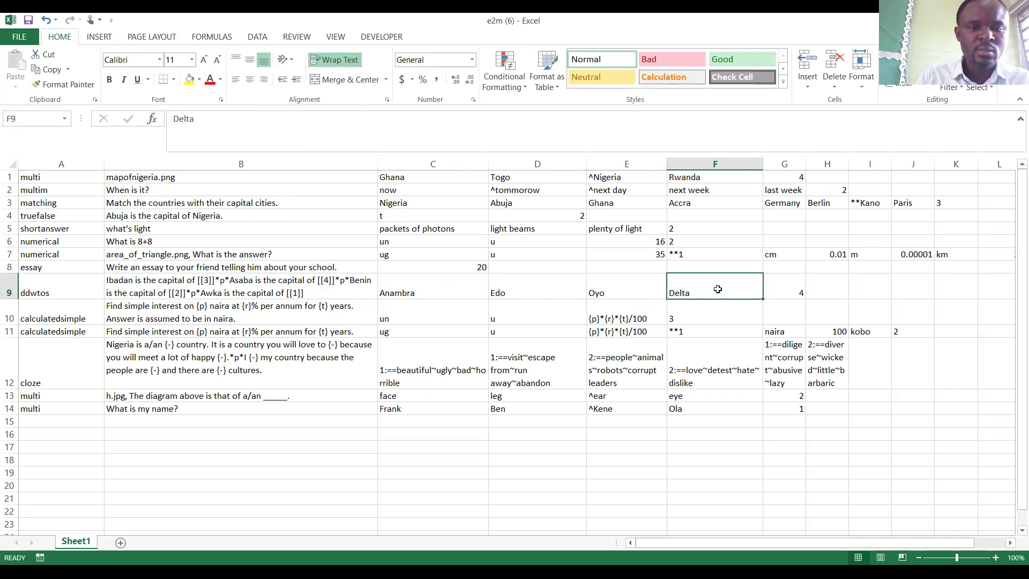
left_click(428, 286)
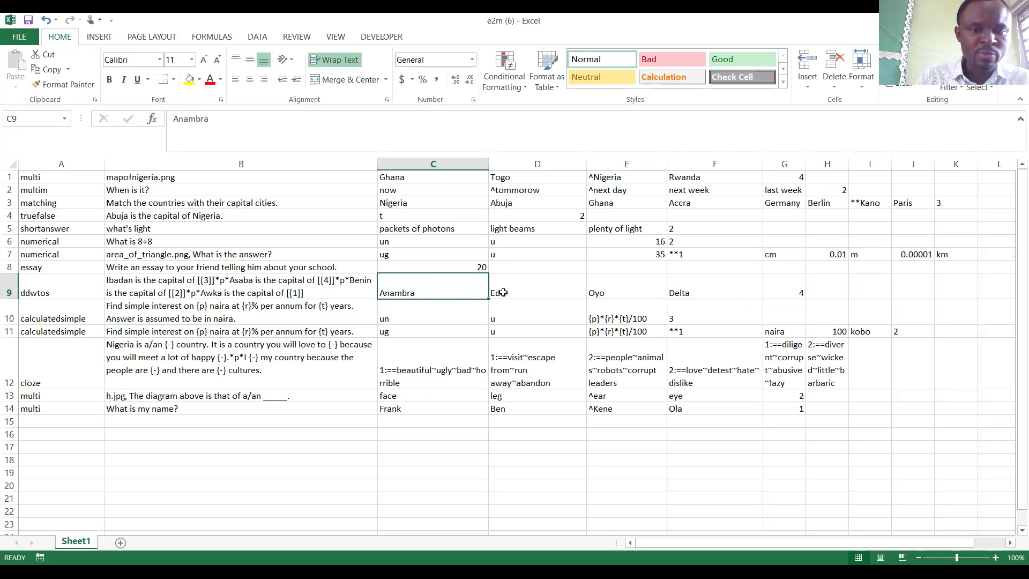
left_click(534, 293)
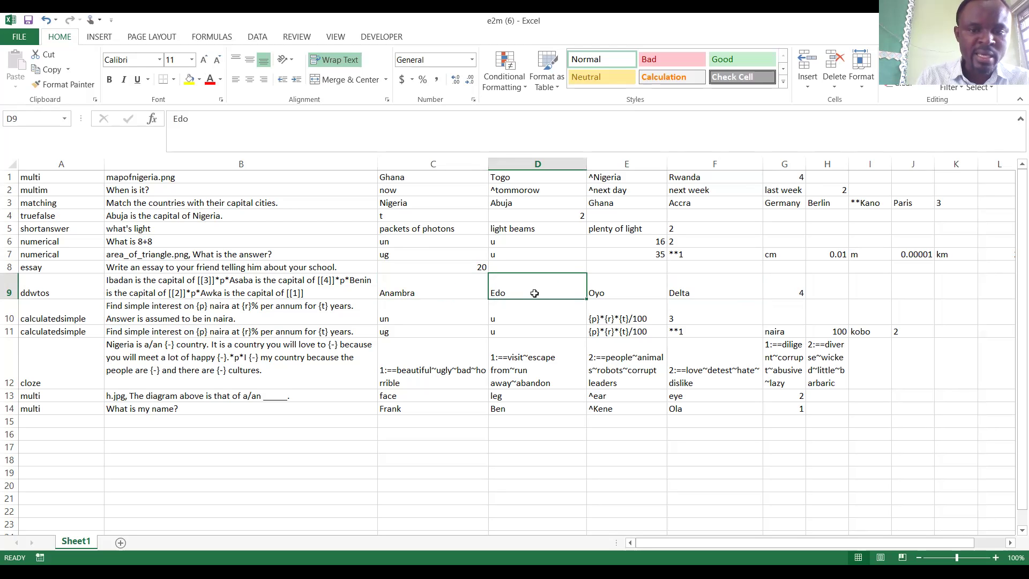
left_click(620, 291)
left_click(698, 288)
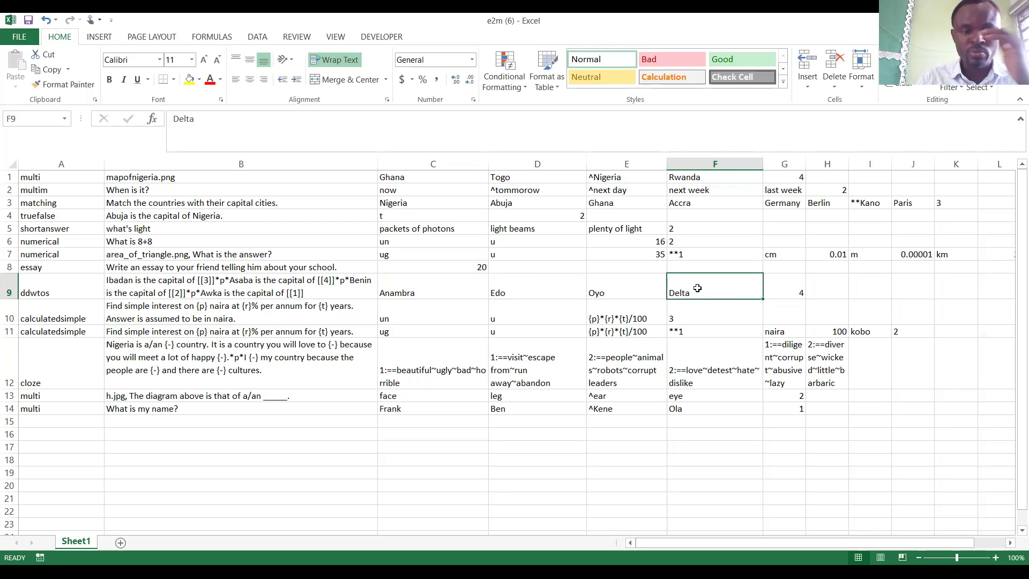
- Count through the options from C9 to E9 and compare the third one with placeholder [[3]] in B9
left_click(421, 294)
left_click(522, 289)
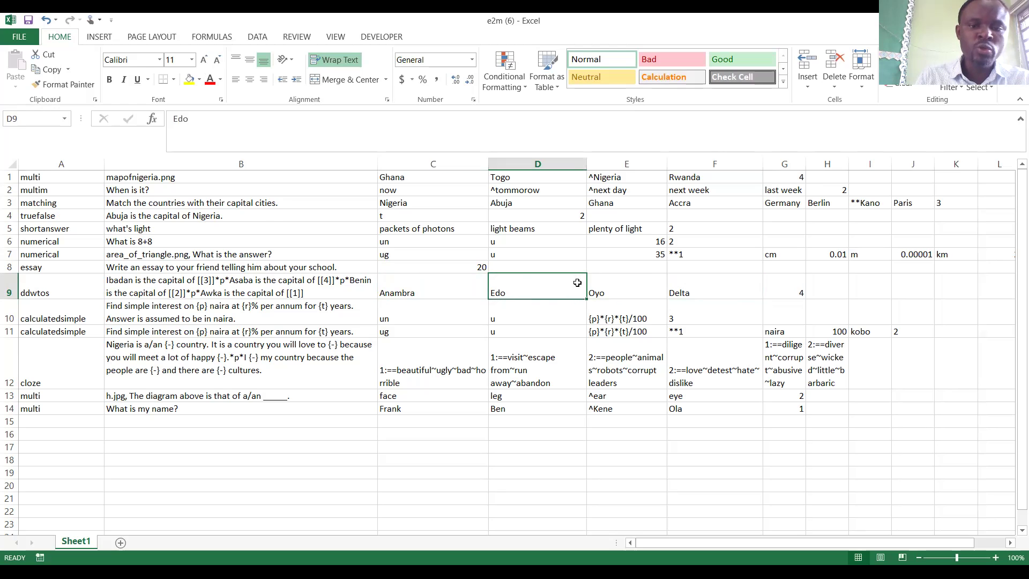
left_click(624, 283)
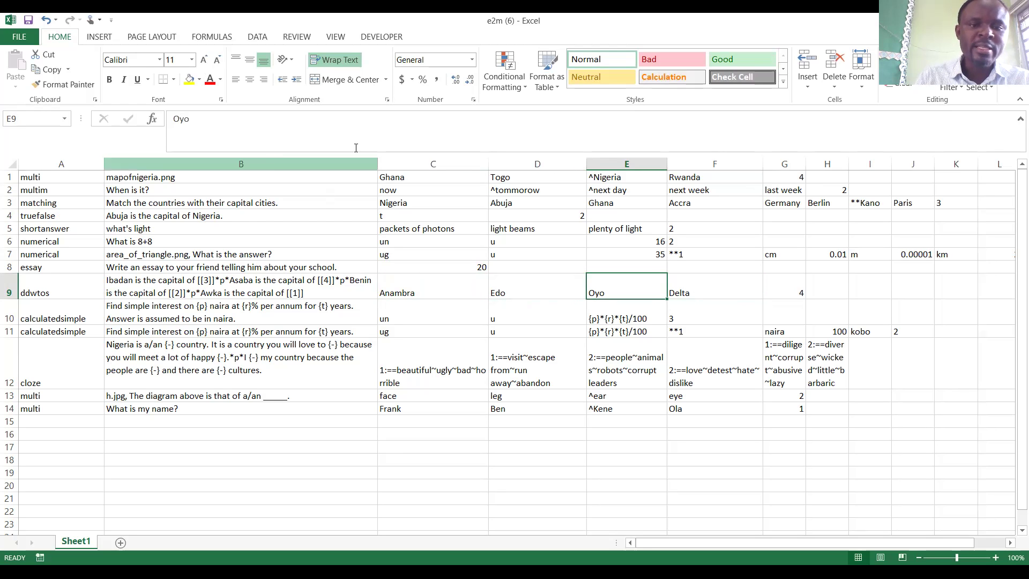
left_click(186, 284)
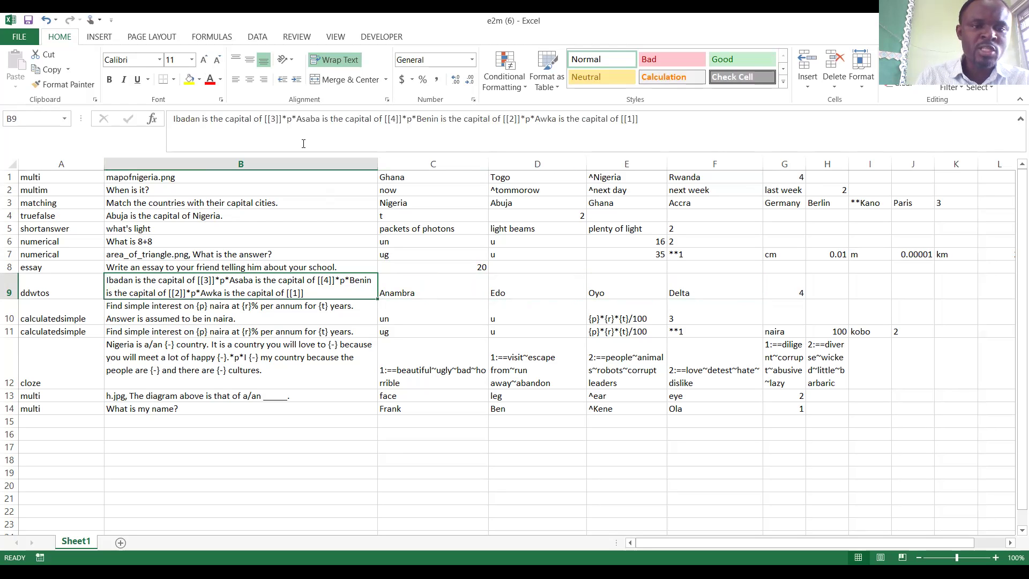
- Examine the numbered placeholders [[3]] and [[4]] in the ddwtos question text in B9
left_click(276, 119)
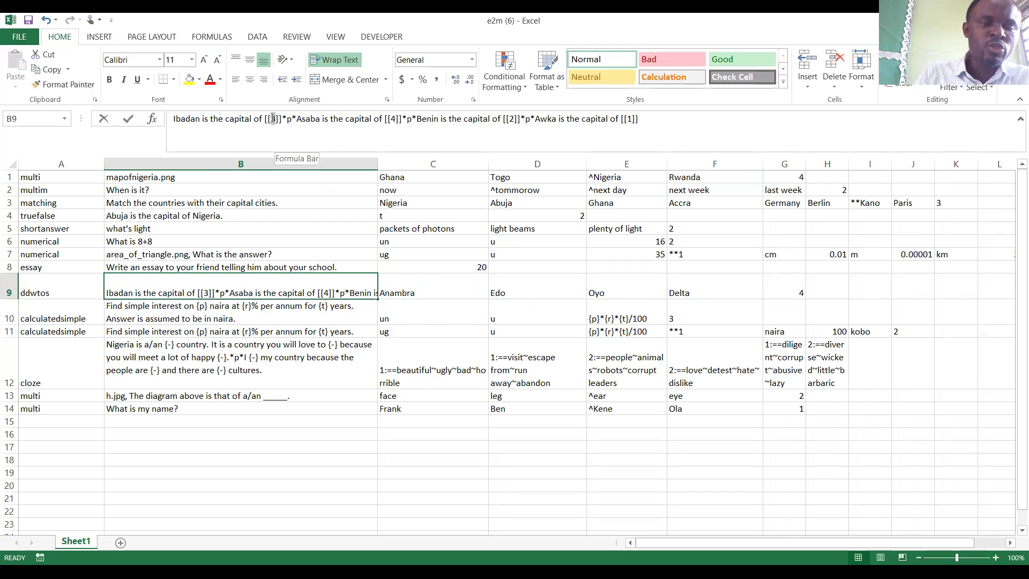
double_click(272, 118)
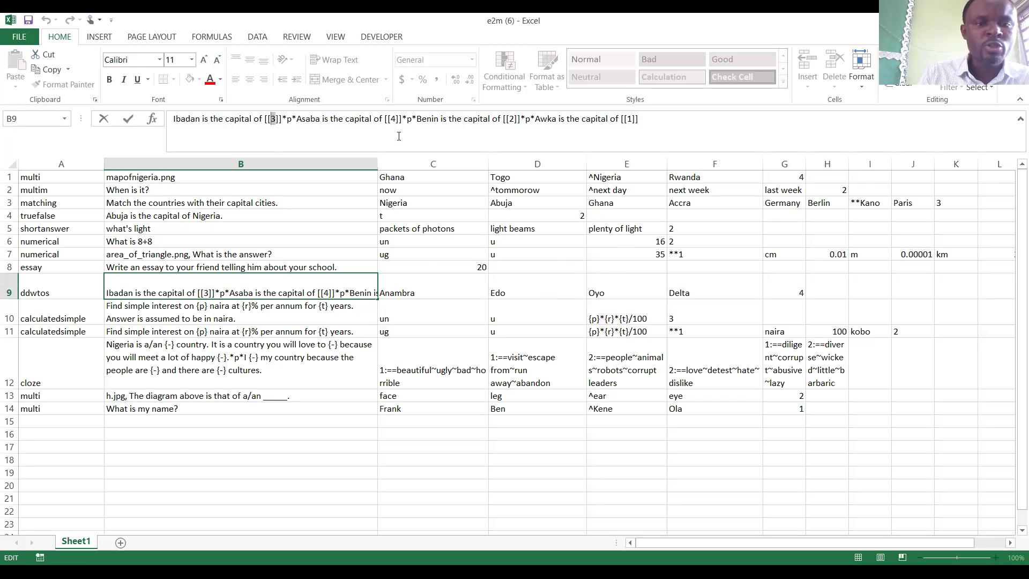
left_click(393, 119)
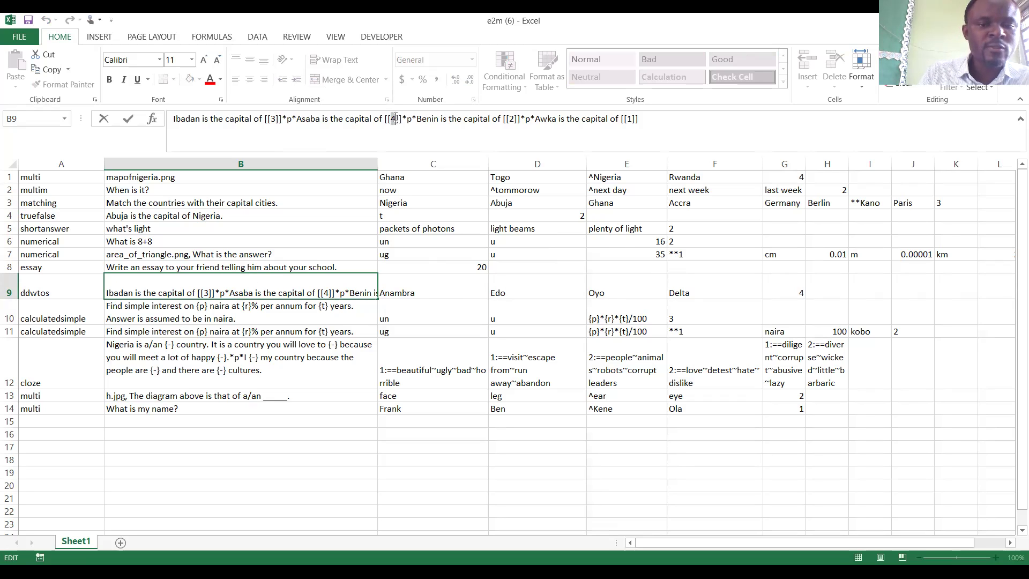
- Compare the second ddwtos option in D9 with placeholder [[2]] in the question text in B9
left_click(533, 293)
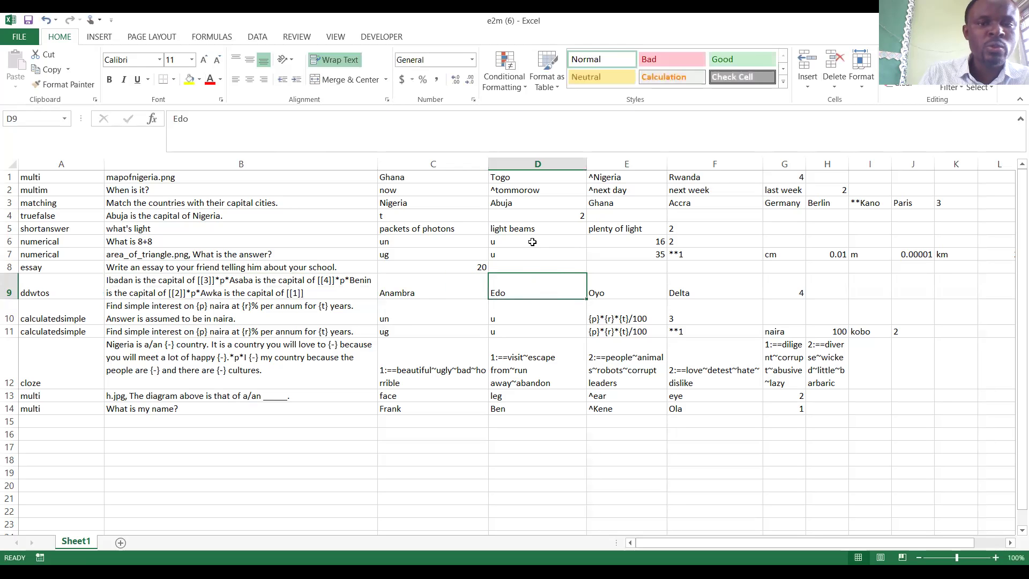
left_click(330, 293)
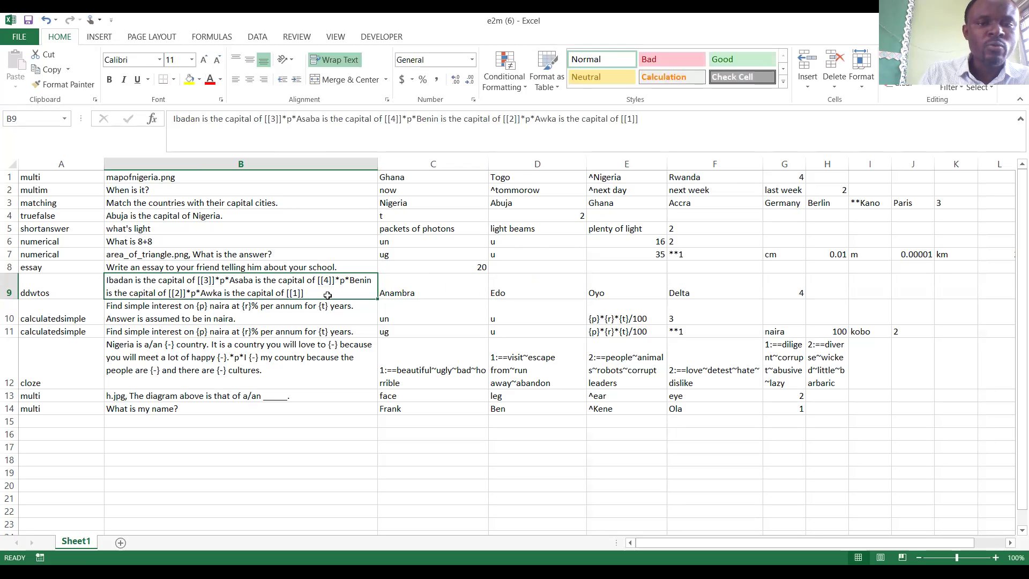
double_click(514, 119)
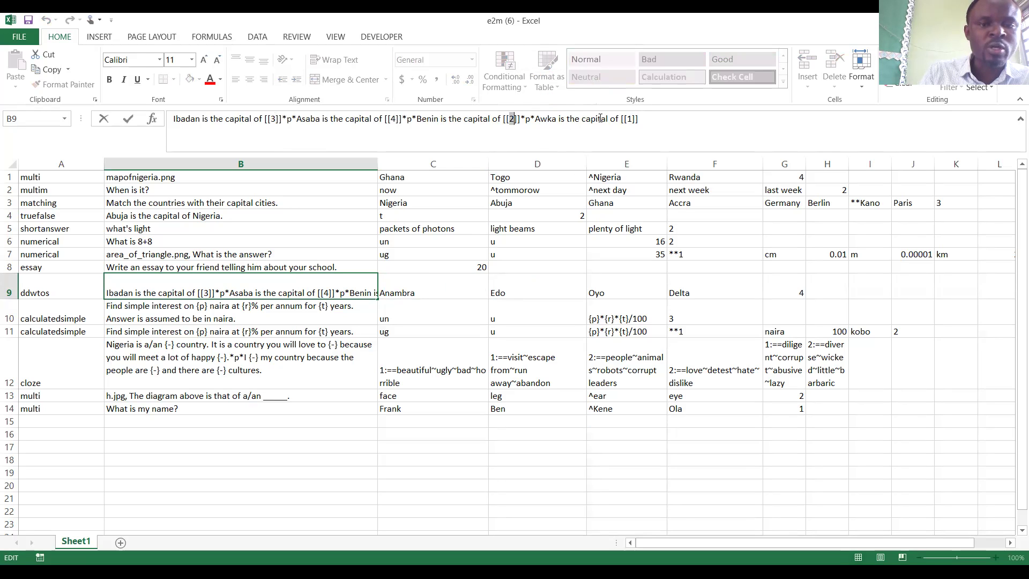
- Compare placeholder [[1]] in B9 with the first option in C9, and check the ddwtos question's final value in G9
double_click(629, 118)
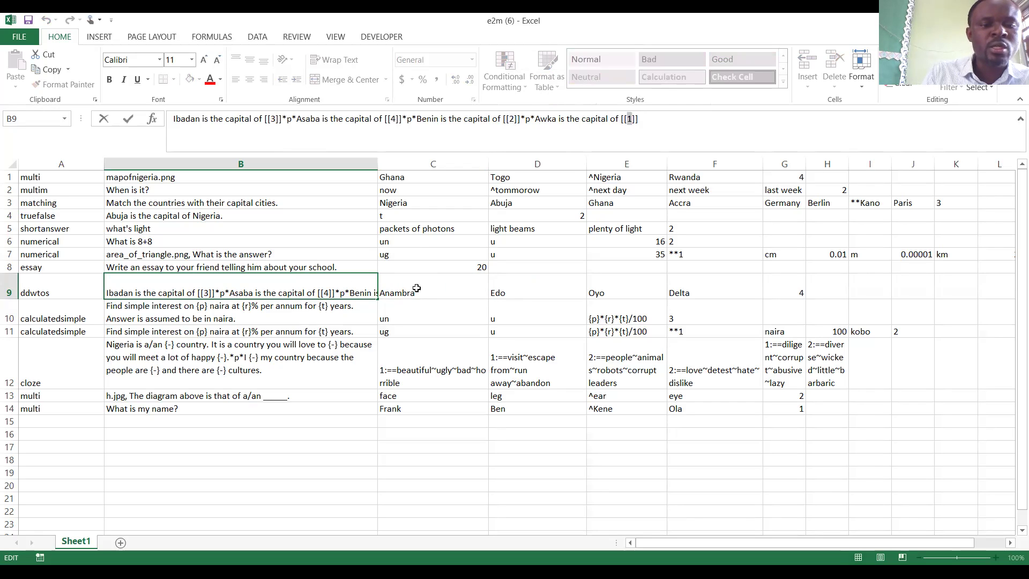
left_click(423, 293)
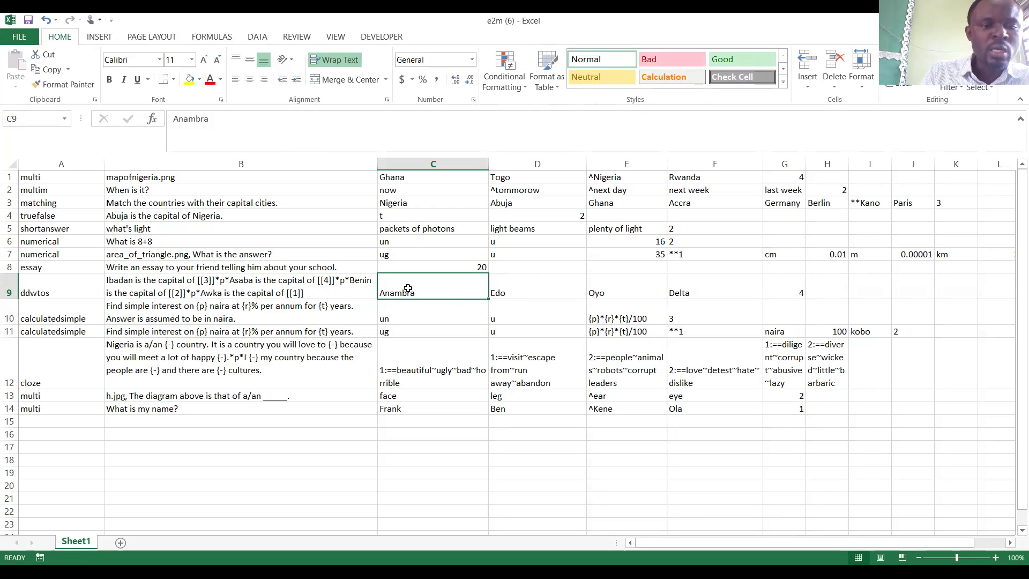
left_click(298, 293)
left_click(627, 118)
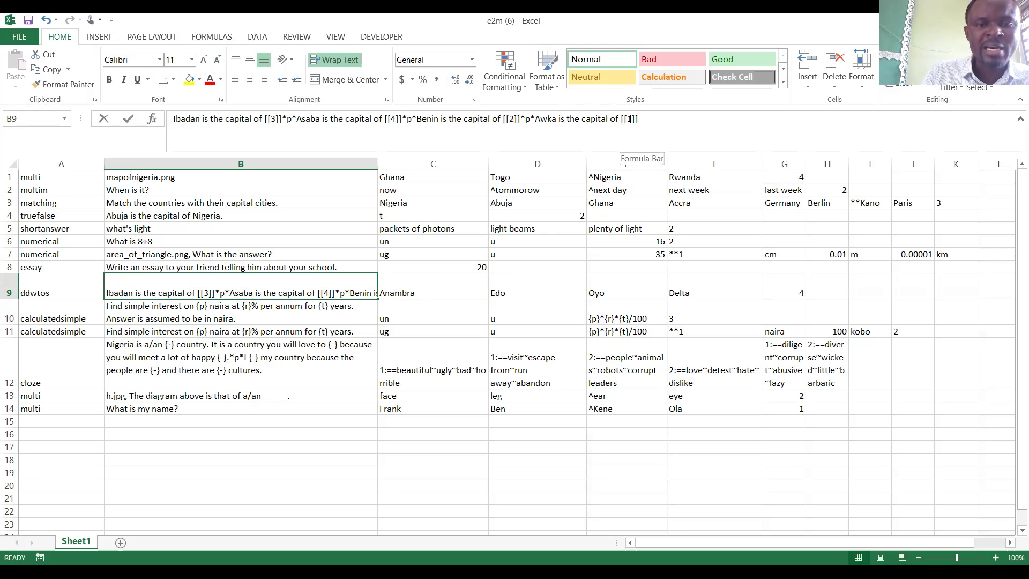
double_click(630, 118)
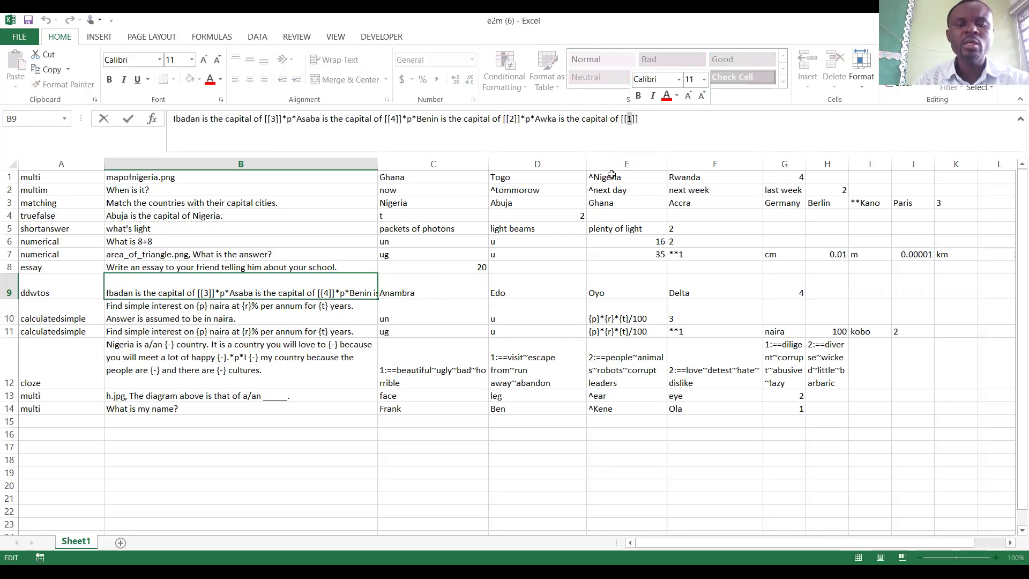
left_click(779, 286)
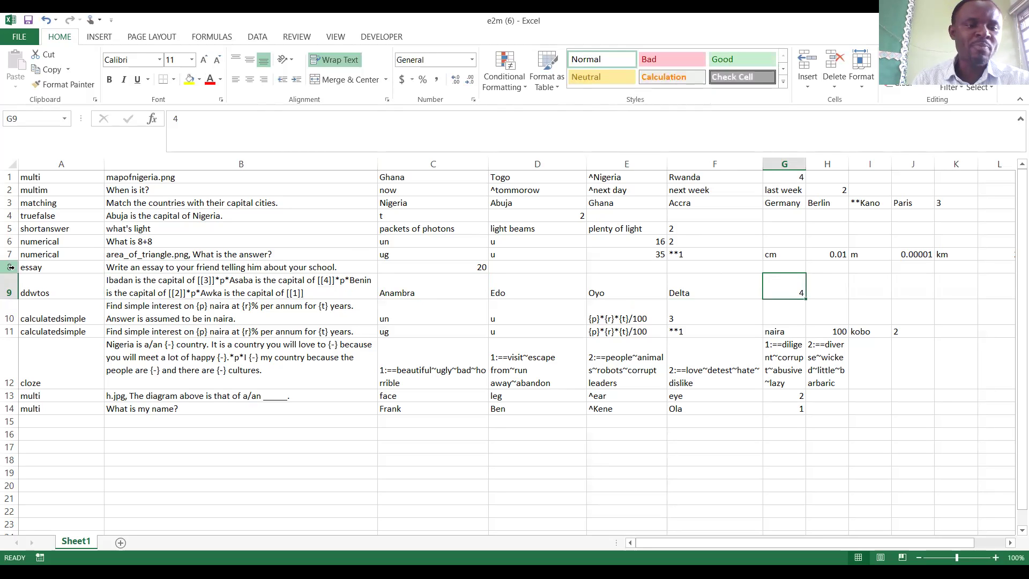
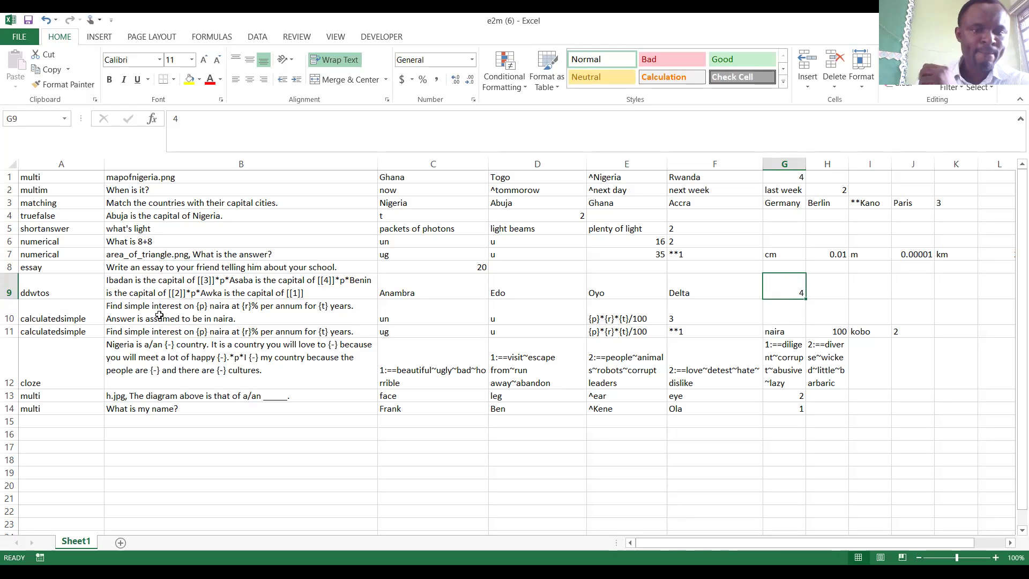
- Examine the question type code calculatedsimple in A10
left_click(68, 316)
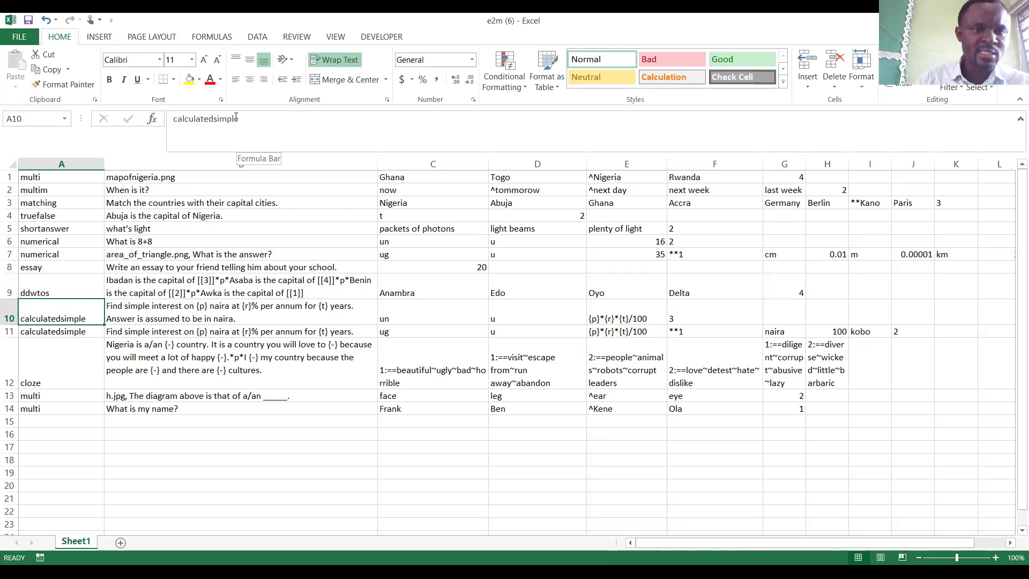
left_click_drag(242, 118, 175, 119)
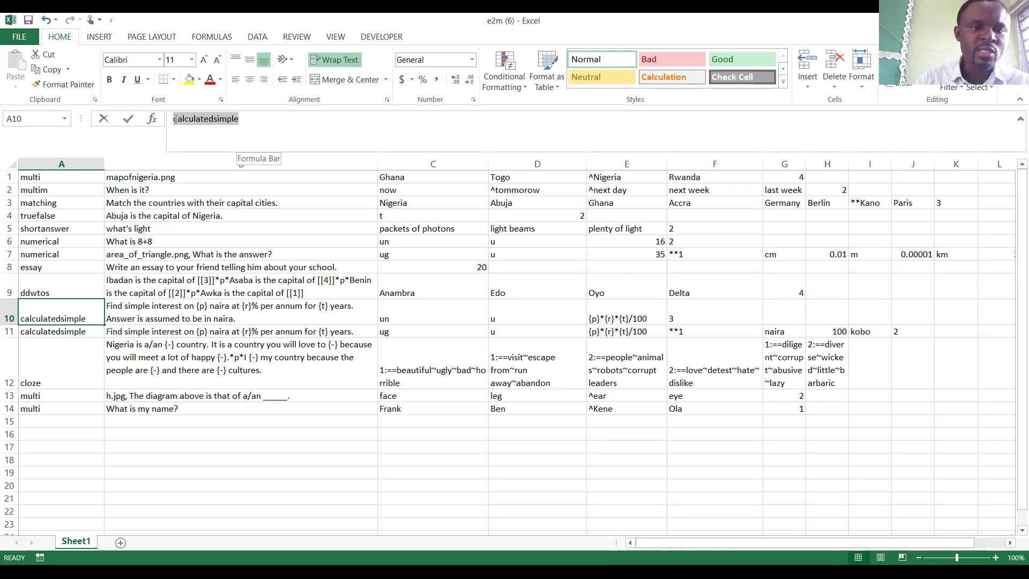
left_click_drag(175, 119, 175, 119)
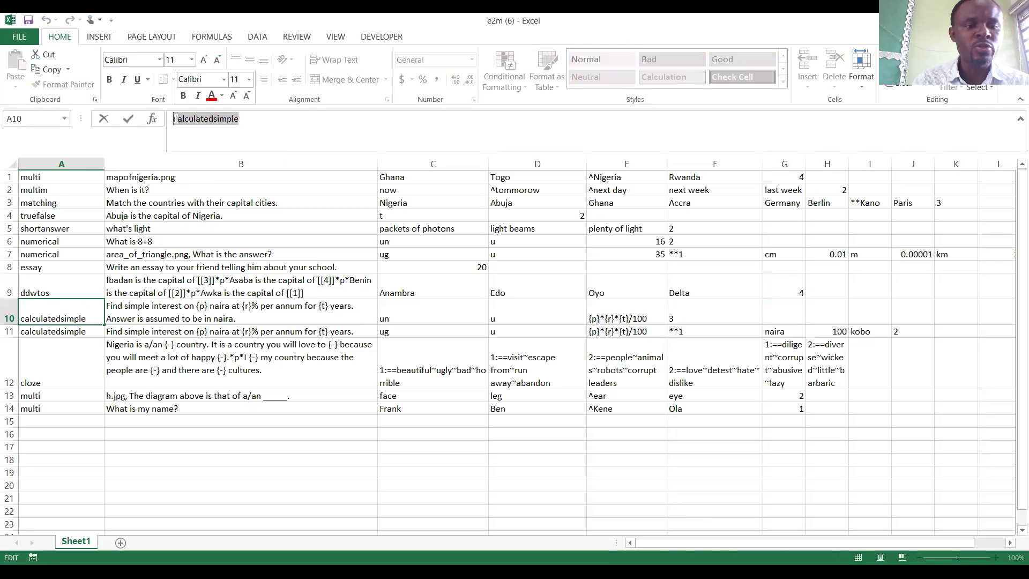
- Try replacing the question type code in A10 with the abbreviation cs
left_click(258, 123)
key("BackSpace")
key("BackSpace")
key("BackSpace")
key("BackSpace")
key("BackSpace")
key("BackSpace")
key("BackSpace")
key("BackSpace")
key("BackSpace")
key("BackSpace")
key("BackSpace")
key("BackSpace")
key("BackSpace")
key("BackSpace")
key("BackSpace")
key("BackSpace")
type("cs")
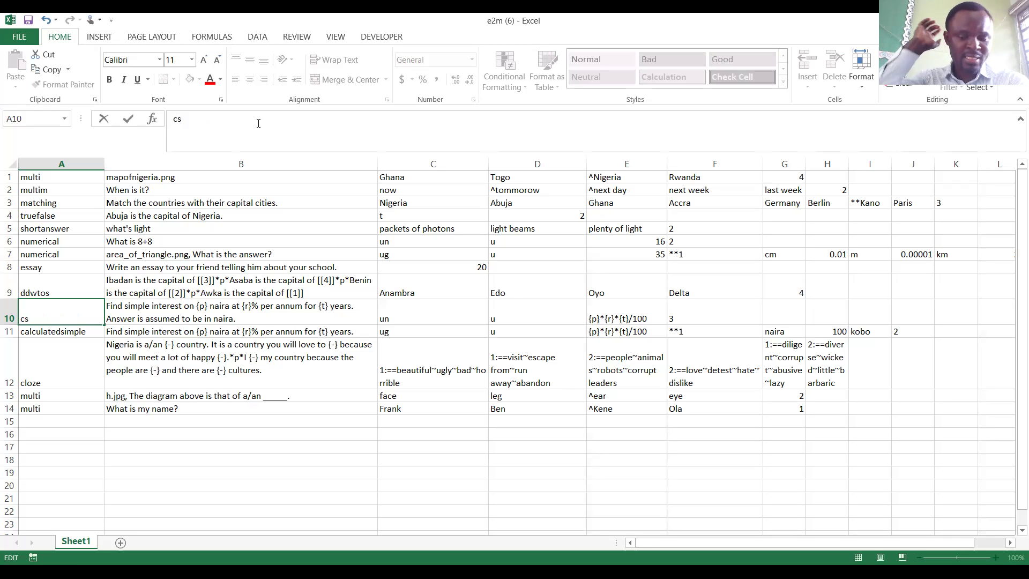
- Re-enter calculatedsimple in full as the question type code in A10
key("BackSpace")
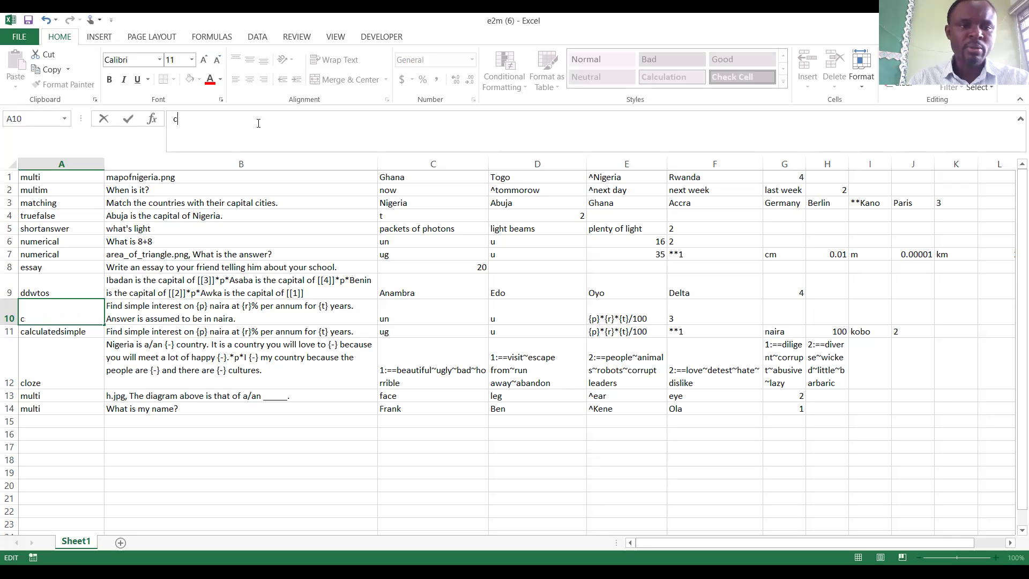
type("alcul")
left_click(258, 122)
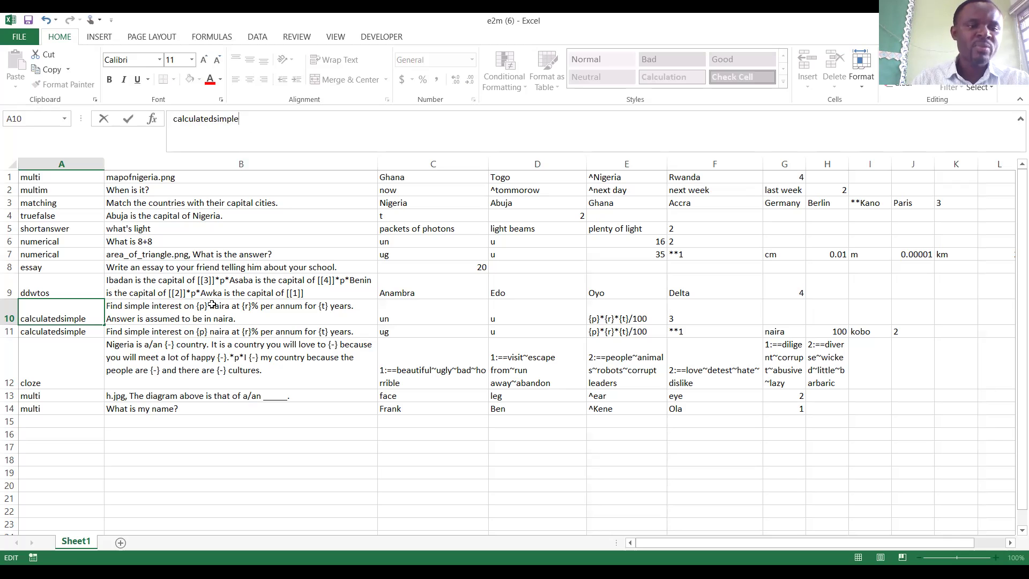
- Examine how the simple interest question text in B10 encloses the variable p in curly braces as {p}
left_click(160, 318)
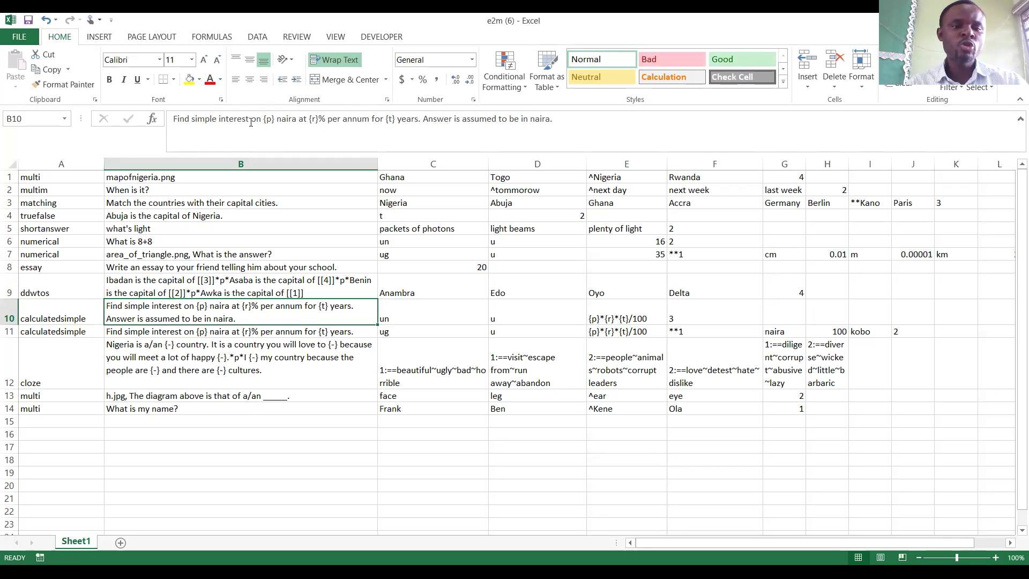
left_click_drag(275, 120, 262, 120)
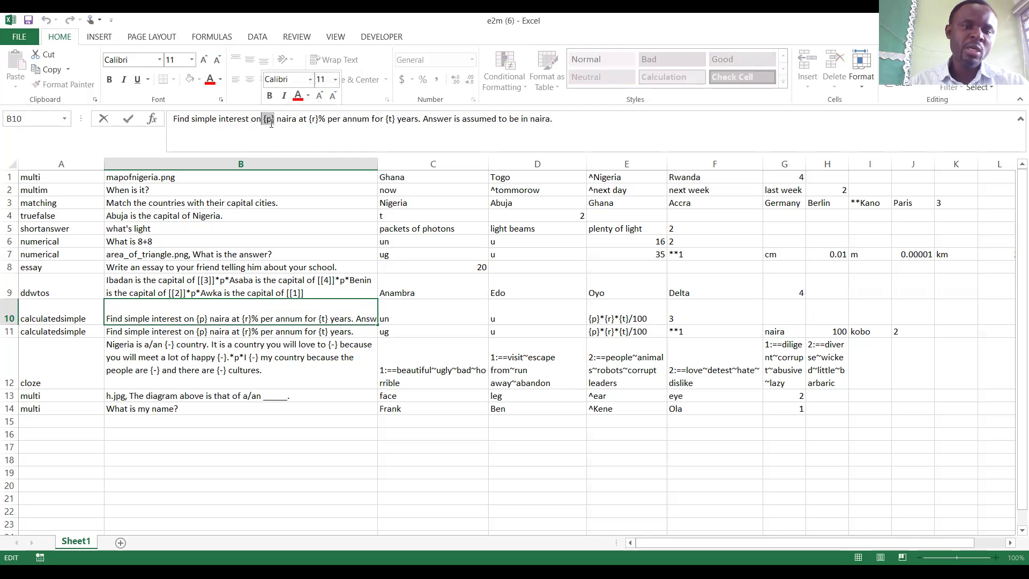
left_click(275, 120)
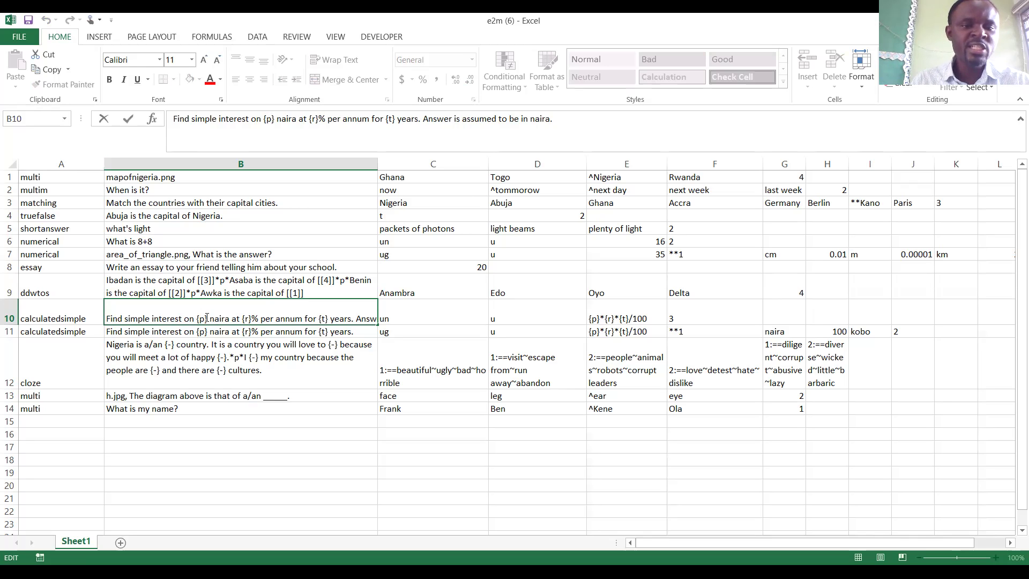
double_click(268, 119)
left_click(274, 119)
double_click(273, 119)
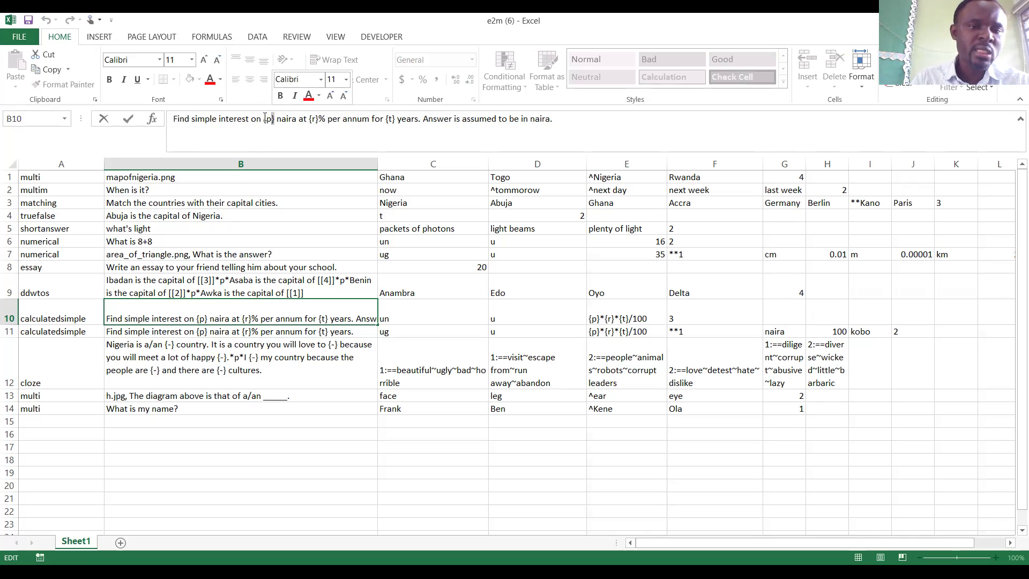
left_click(266, 119)
left_click_drag(263, 119, 272, 119)
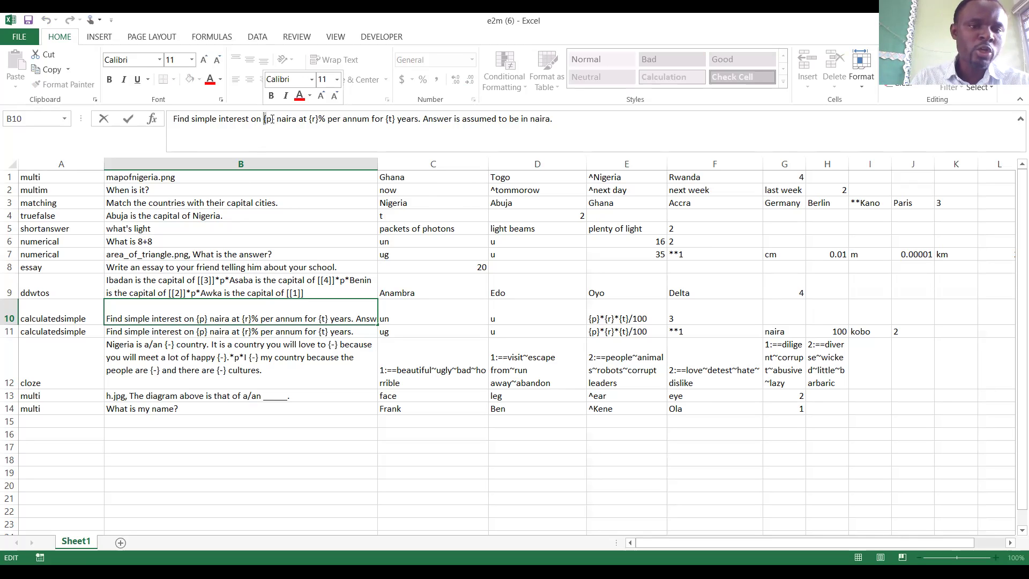
left_click(273, 118)
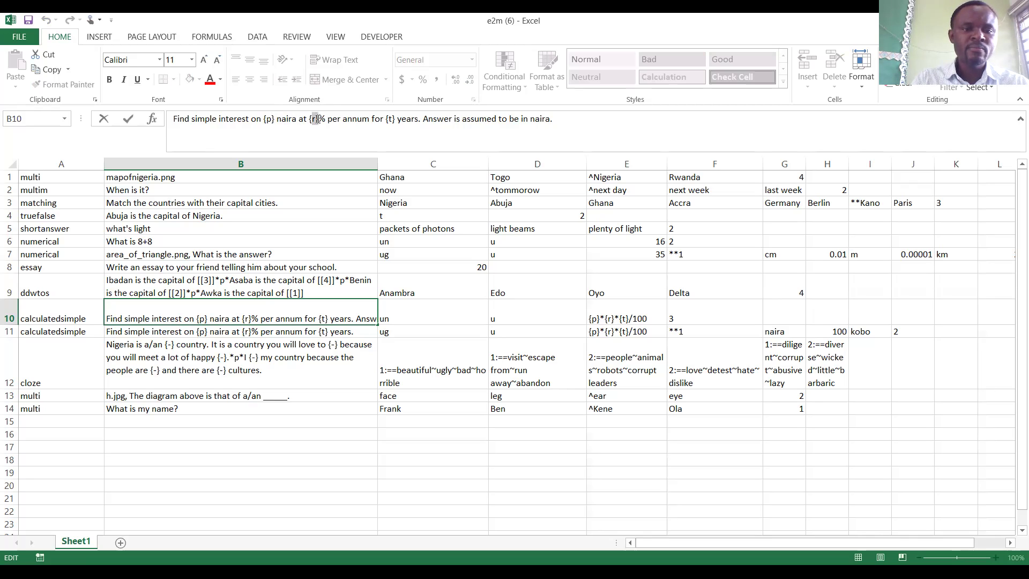
- Examine the variables {r} and {t} in the simple interest question text in B10
double_click(317, 119)
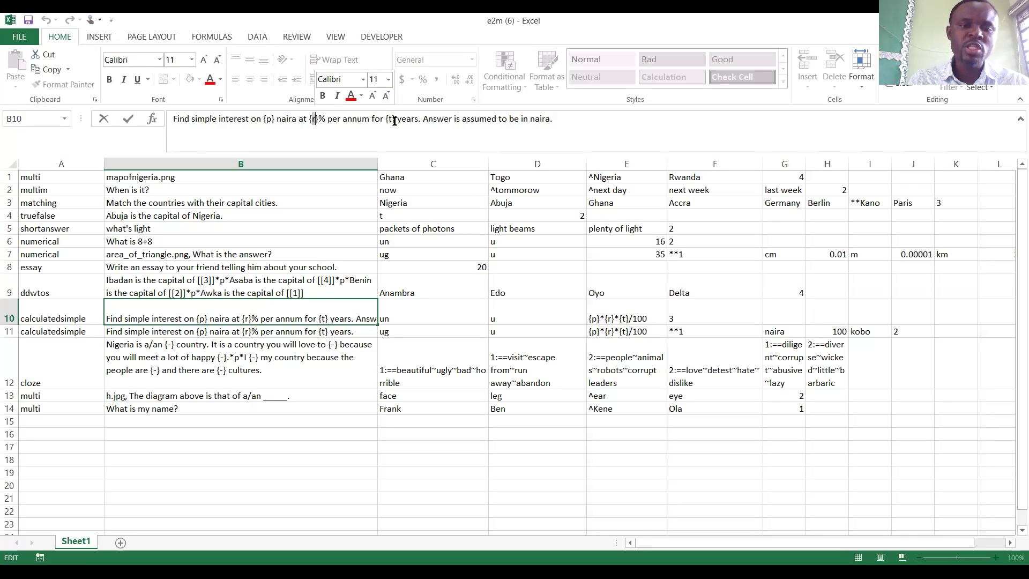
left_click(387, 118)
left_click_drag(386, 118, 387, 117)
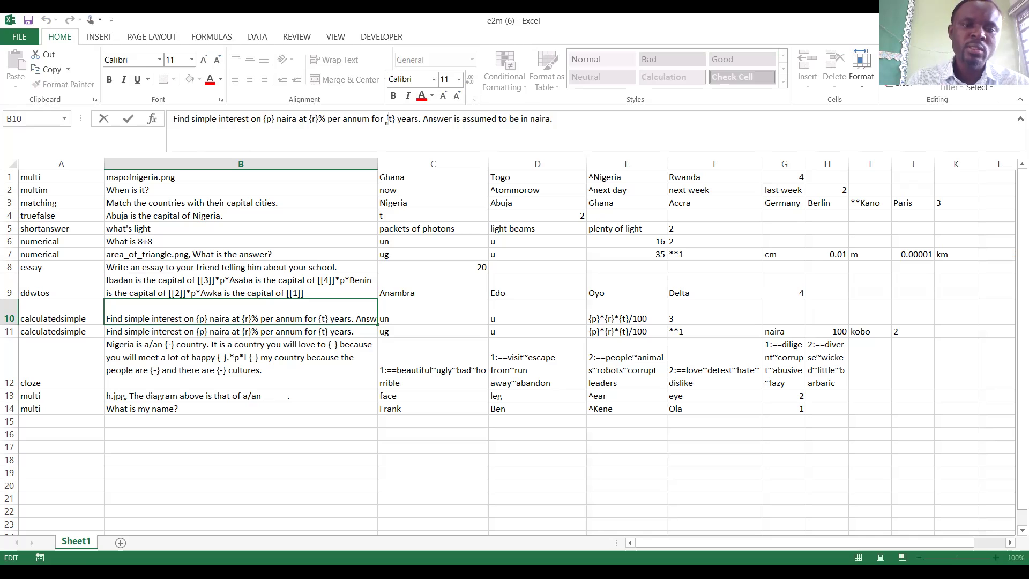
left_click(389, 118)
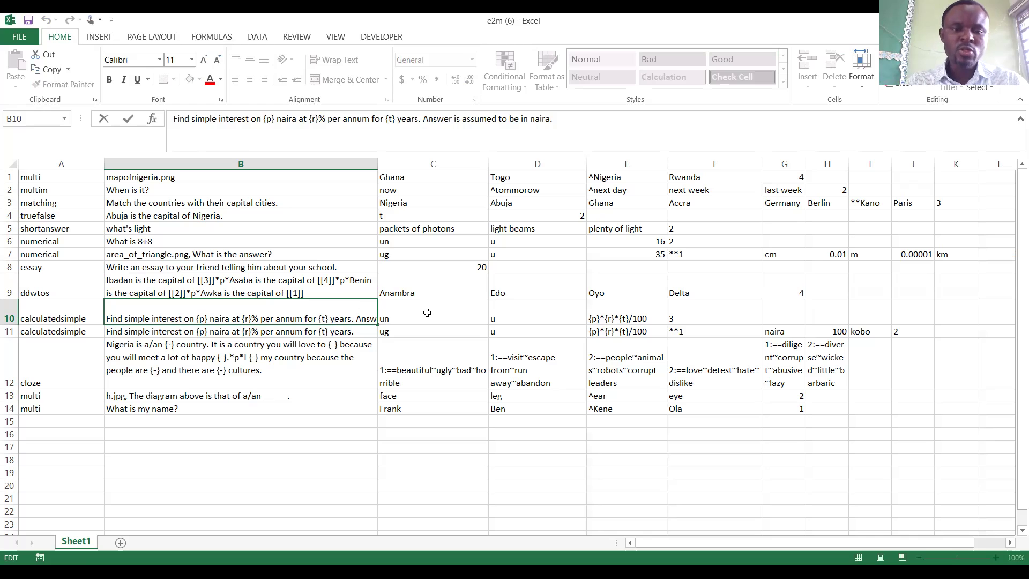
- Examine the calculatedsimple settings in C10 and D10, the answer formula in E10 and the final value in F10
left_click(406, 316)
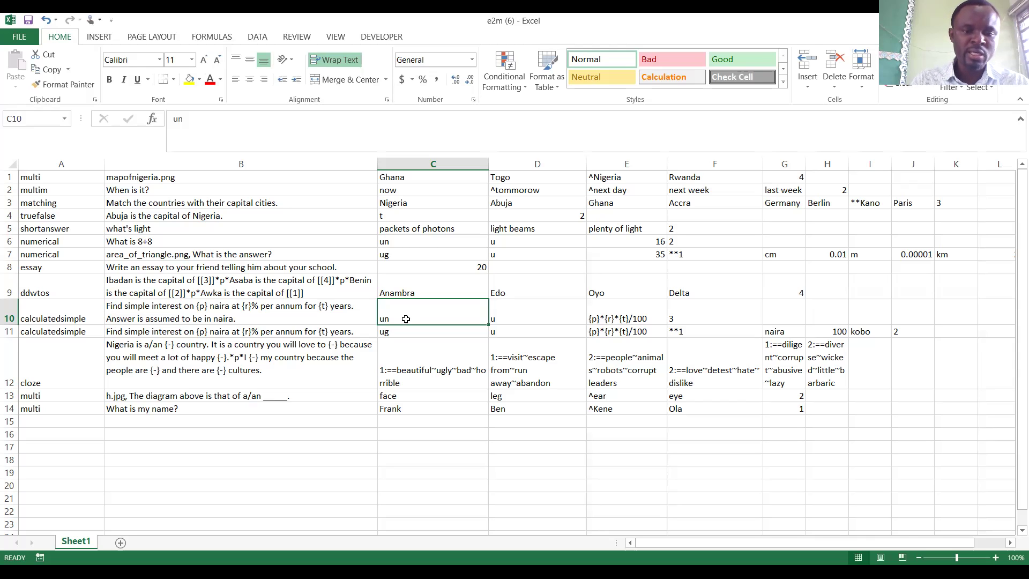
left_click(521, 316)
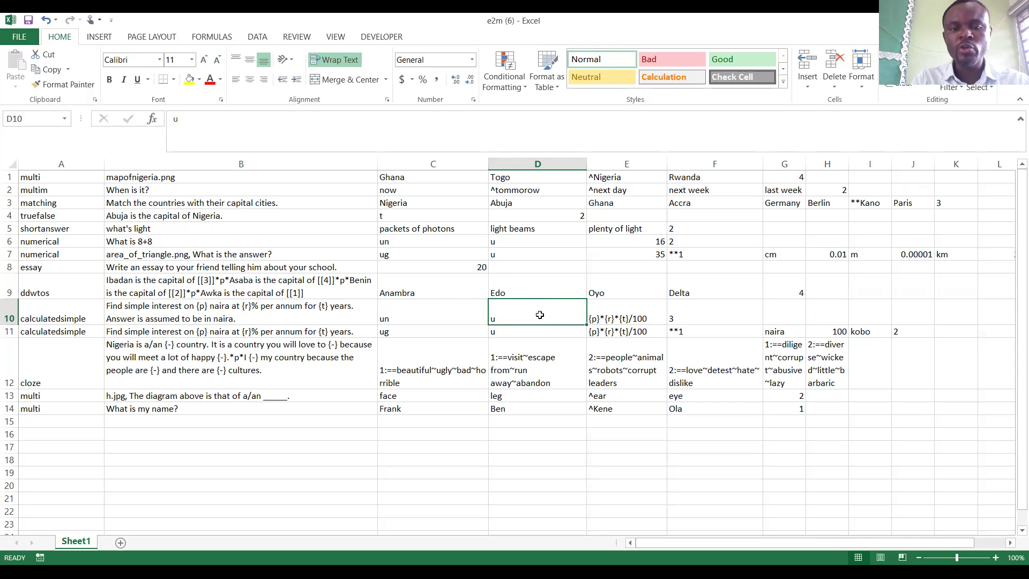
left_click(610, 319)
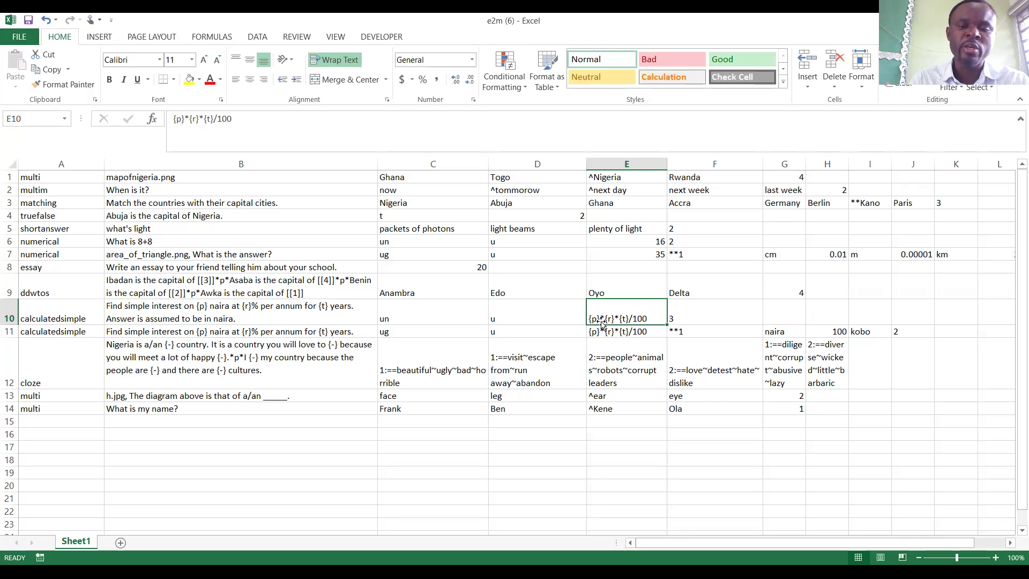
left_click(686, 316)
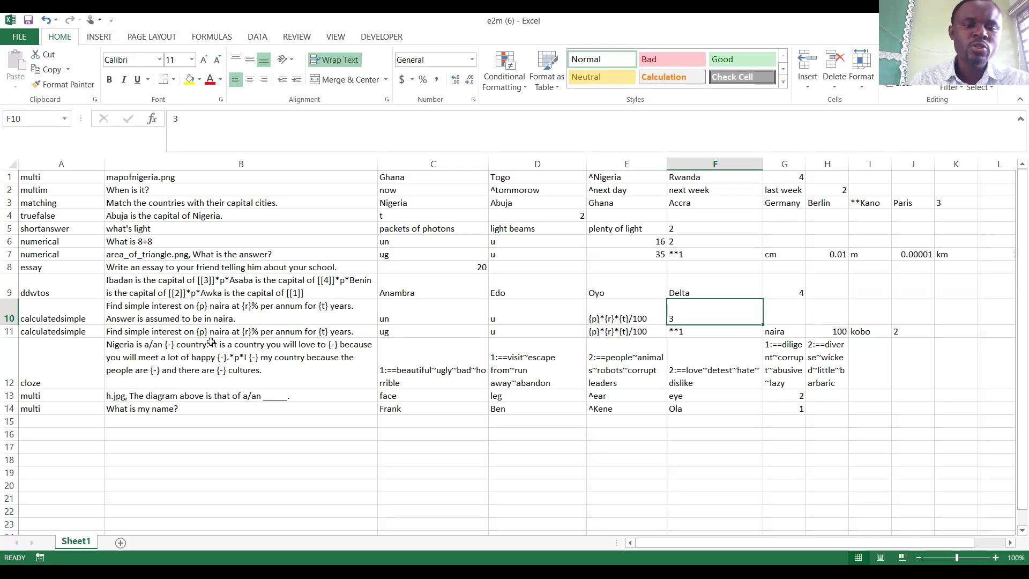
- Examine the second calculatedsimple question's settings in C11 and D11, its formula in E11 and the **1 entry in F11
left_click(394, 334)
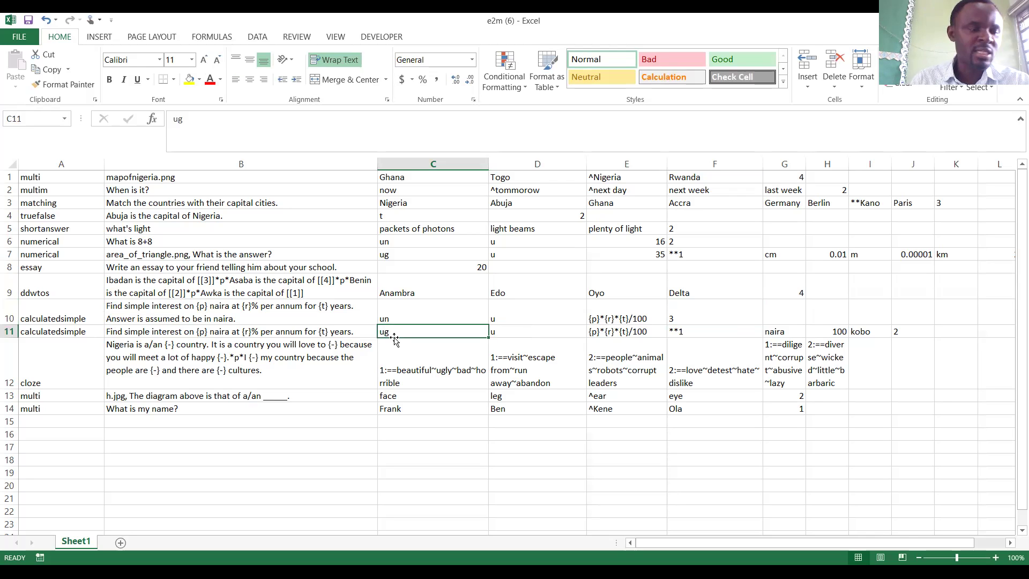
left_click(506, 333)
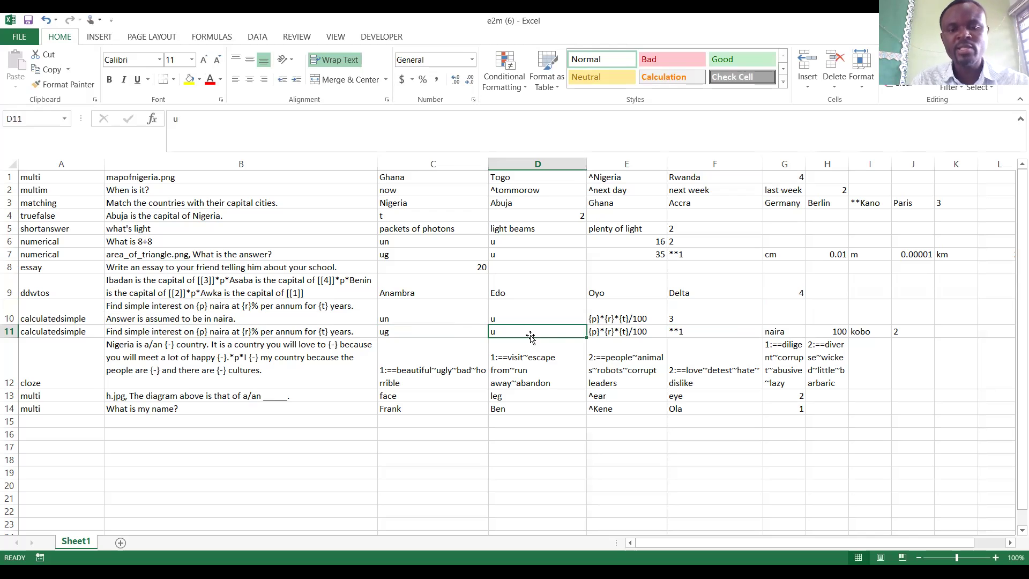
left_click(624, 334)
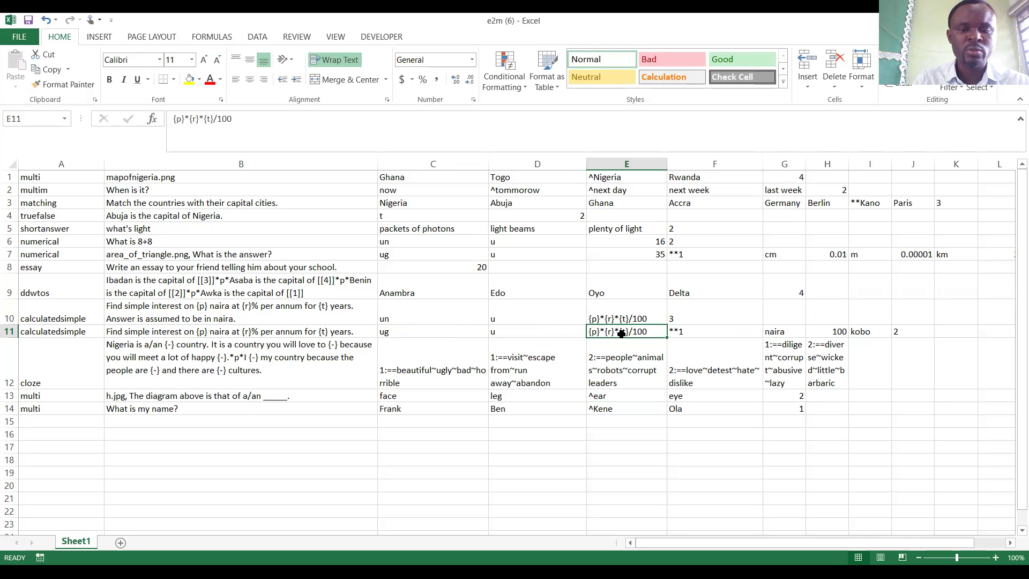
left_click(691, 331)
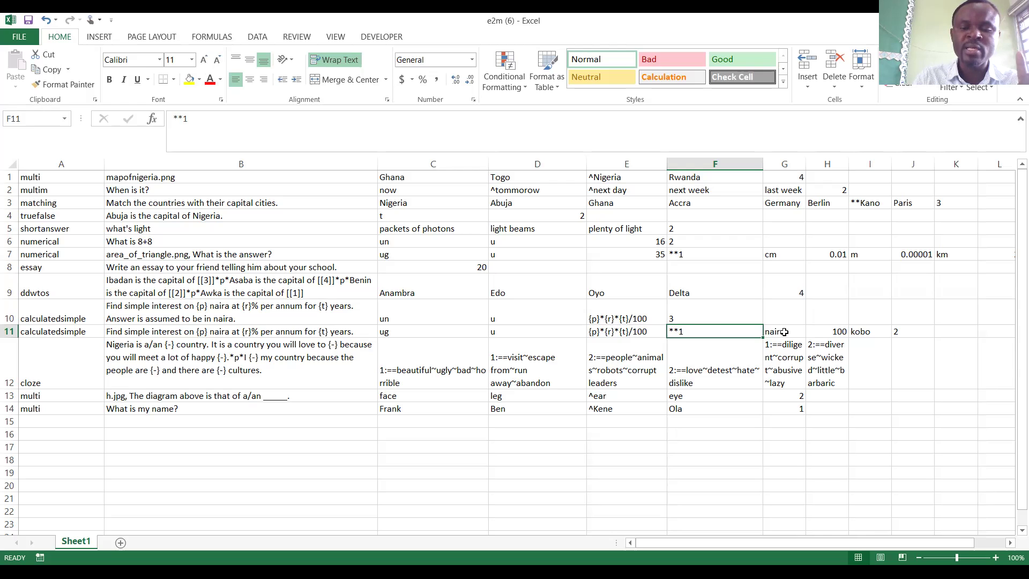
- Examine the second calculatedsimple question's formula in E11, **1 in F11, and the unit, multiplier and final value entries in G11 to J11
left_click(614, 333)
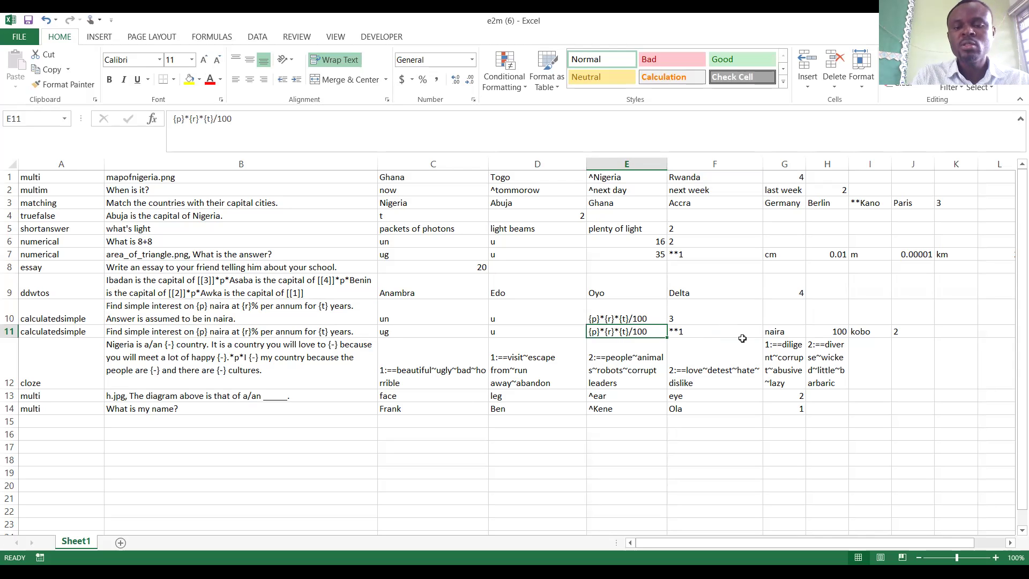
left_click(788, 332)
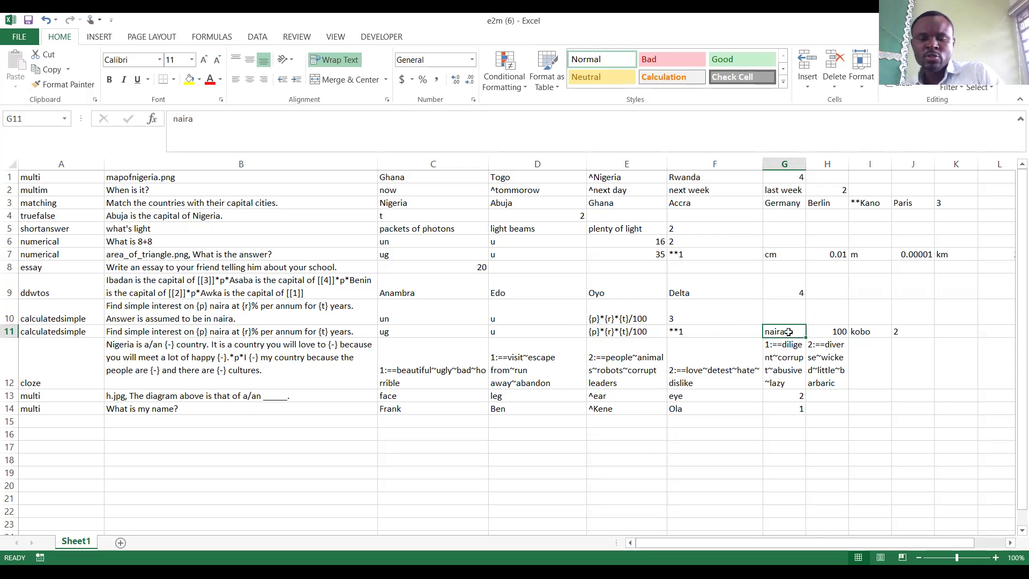
left_click(723, 333)
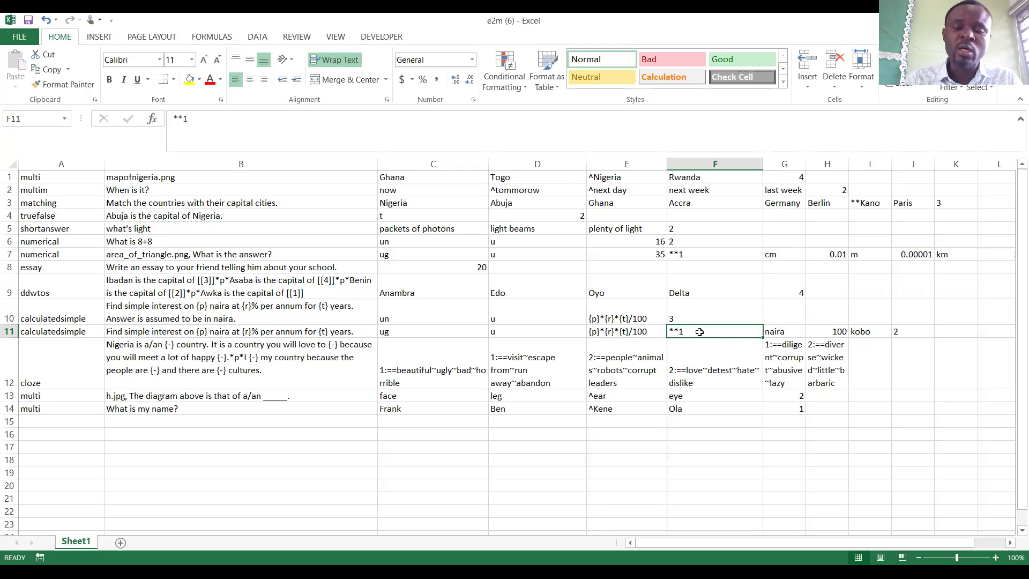
left_click(777, 332)
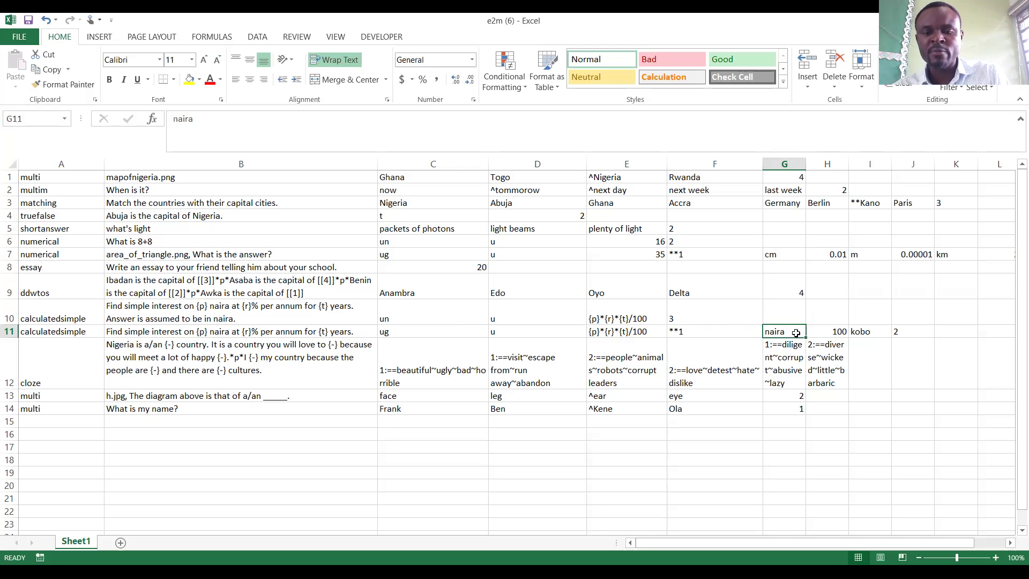
left_click(840, 332)
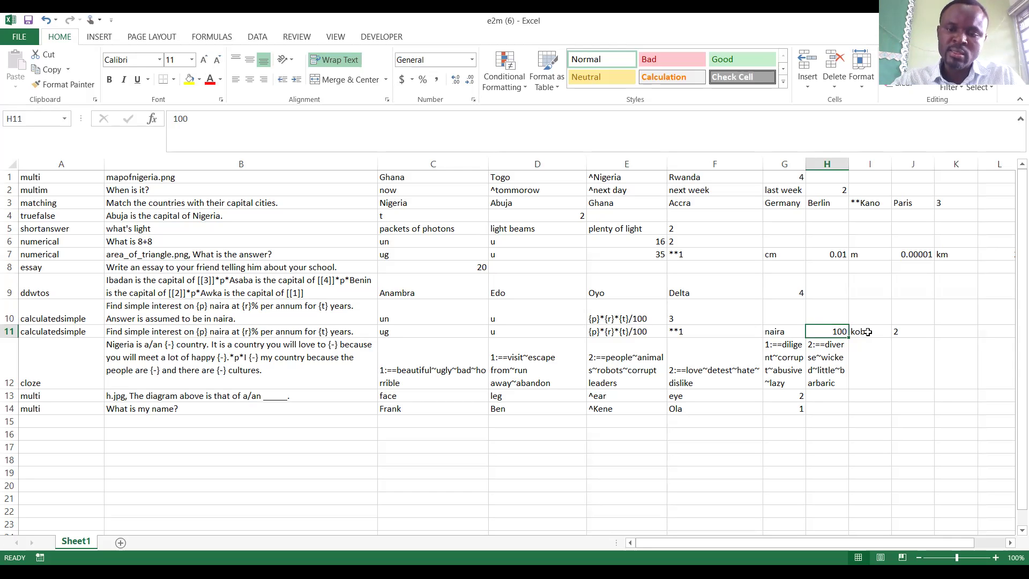
left_click(902, 333)
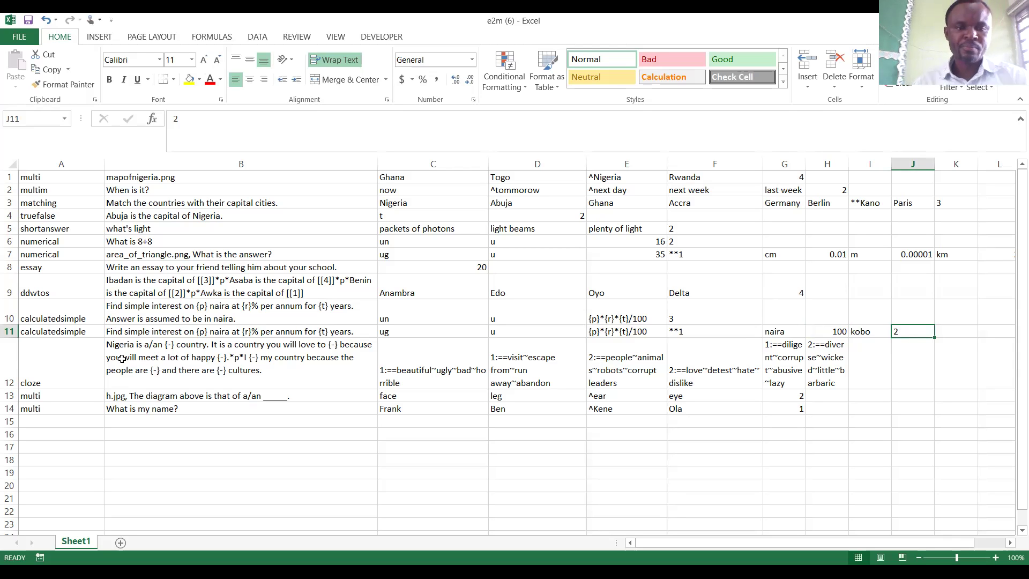
- Shorten the question type in A12 to cl
left_click(54, 376)
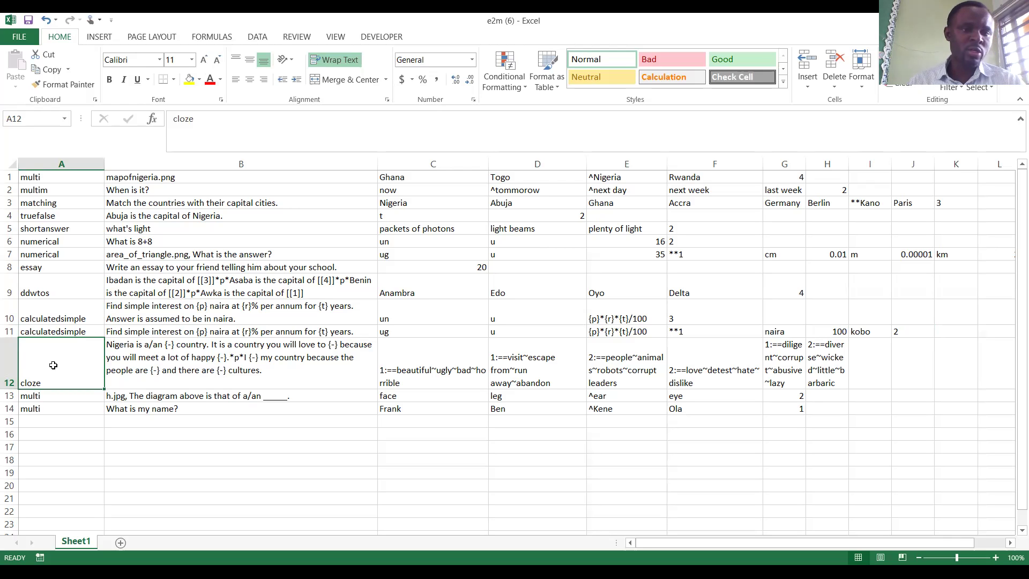
left_click(201, 119)
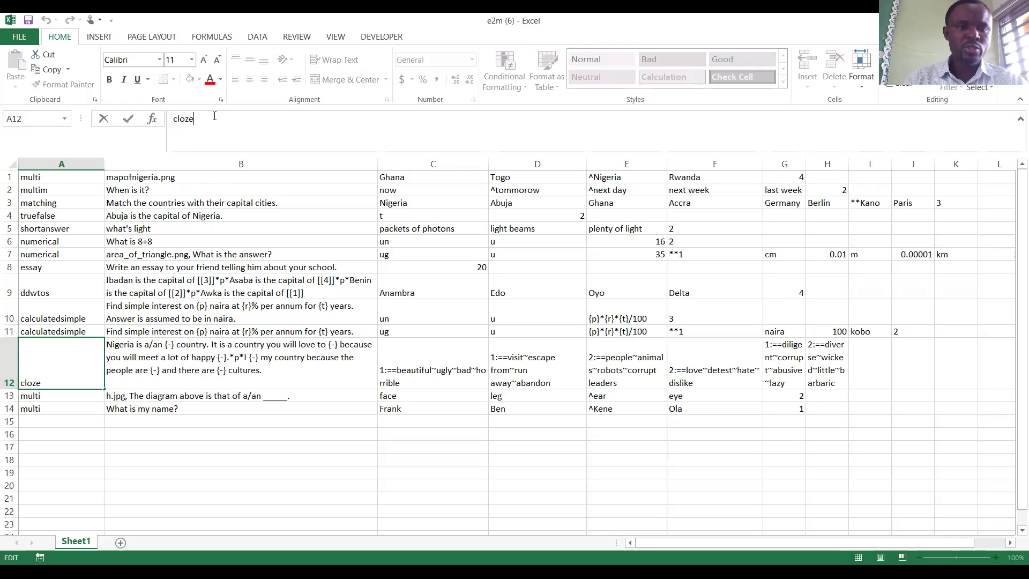
key("BackSpace")
key("BackSpace")
key("BackSpace")
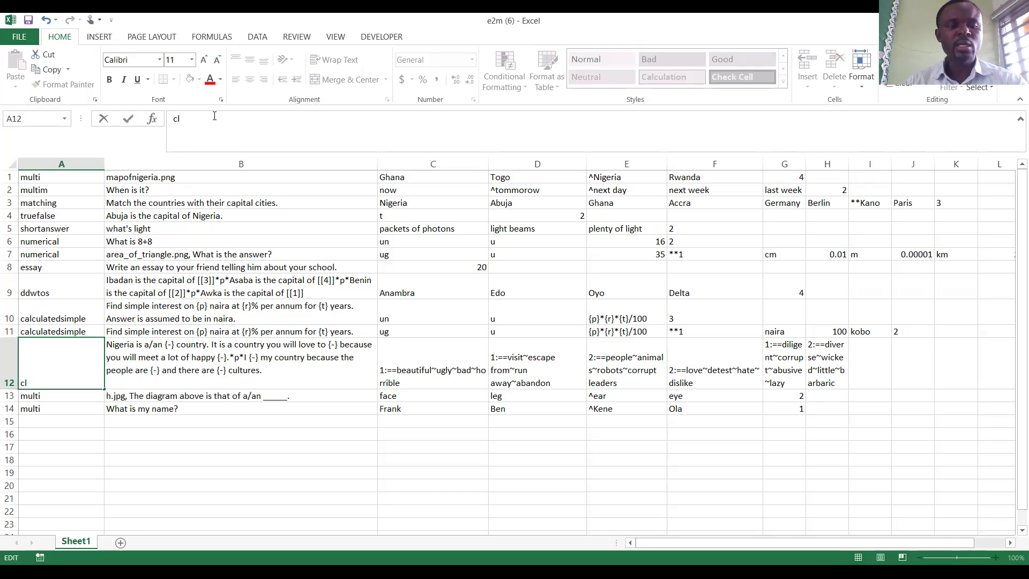
- Examine how the {-} placeholders mark the blanks in the question text in B12
left_click(158, 363)
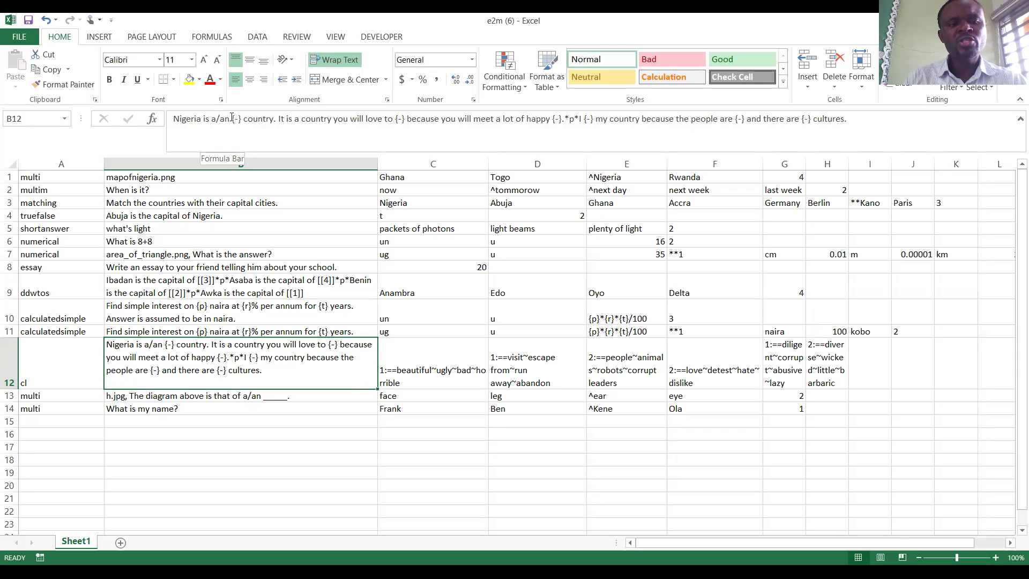
left_click_drag(235, 119, 241, 118)
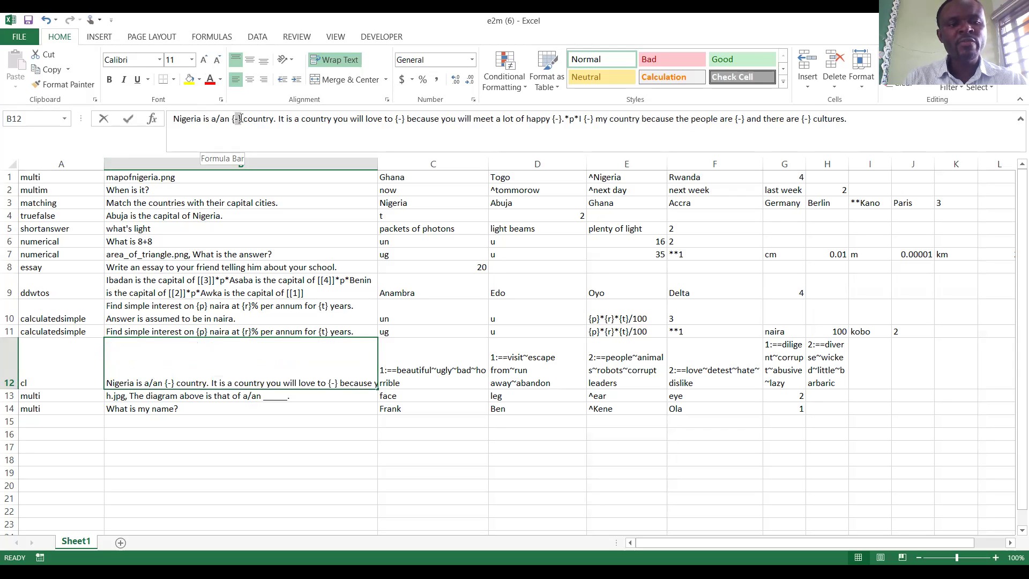
left_click(239, 118)
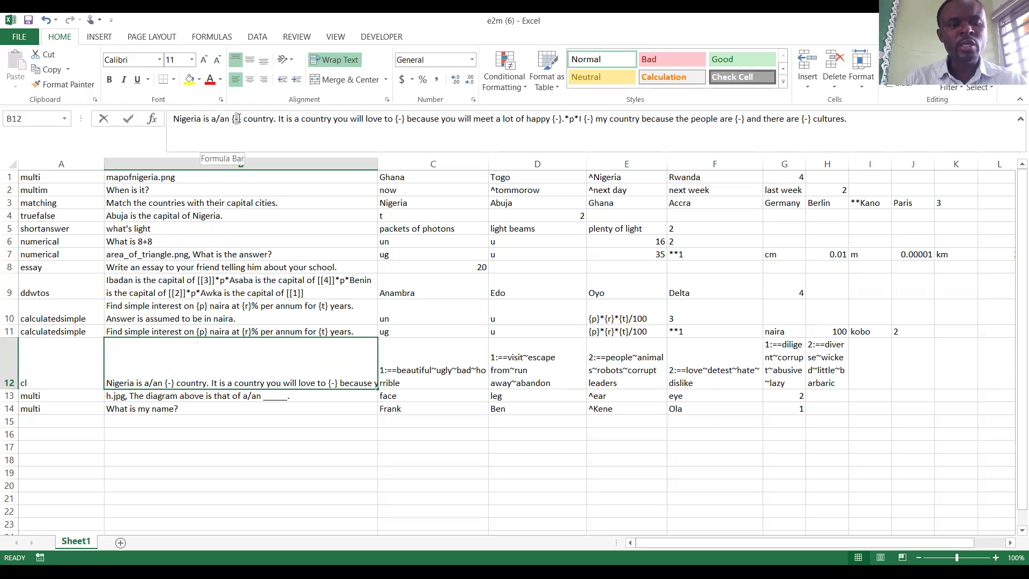
double_click(239, 119)
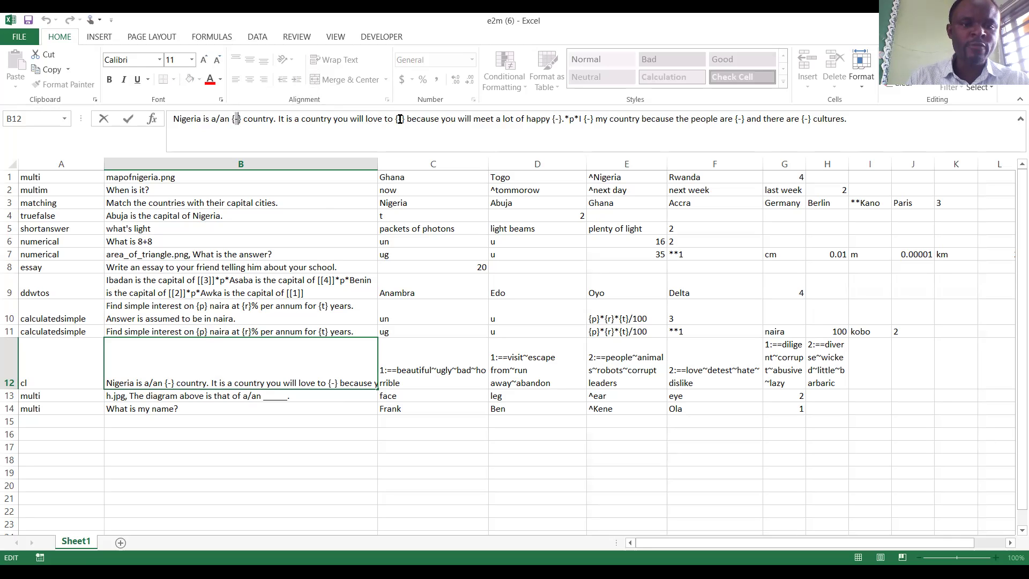
left_click_drag(407, 119, 397, 119)
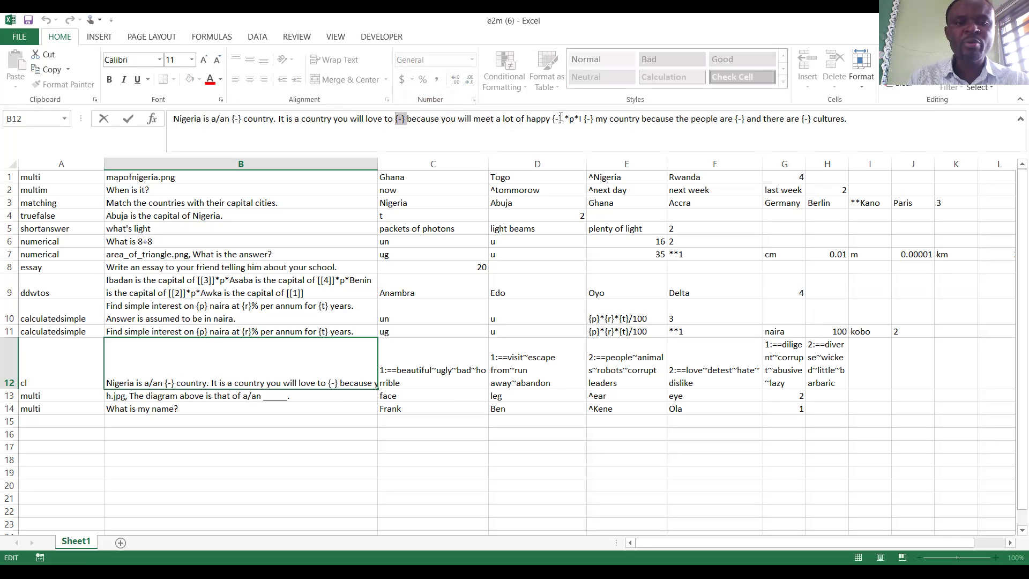
left_click_drag(562, 119, 551, 119)
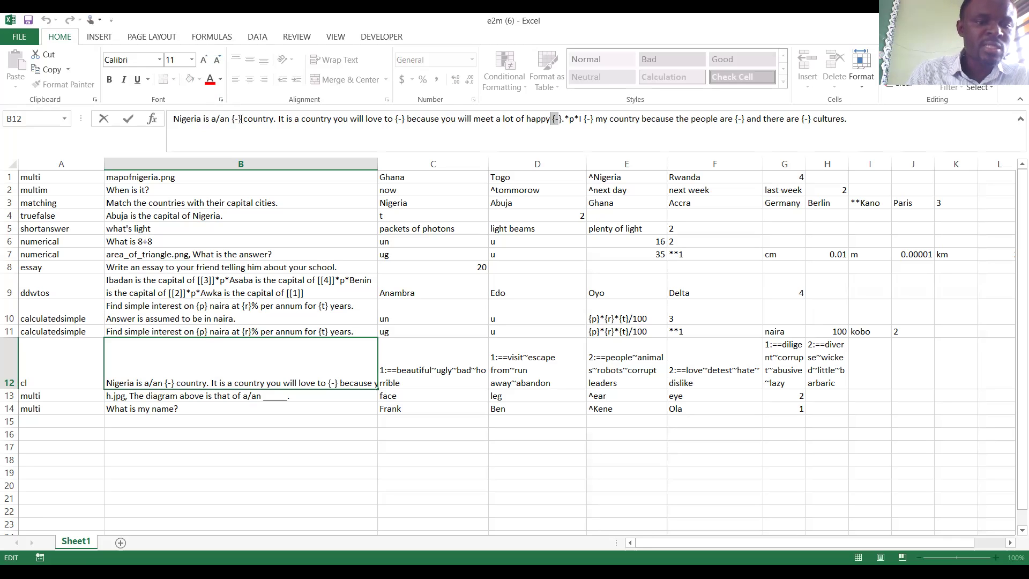
left_click_drag(240, 119, 232, 119)
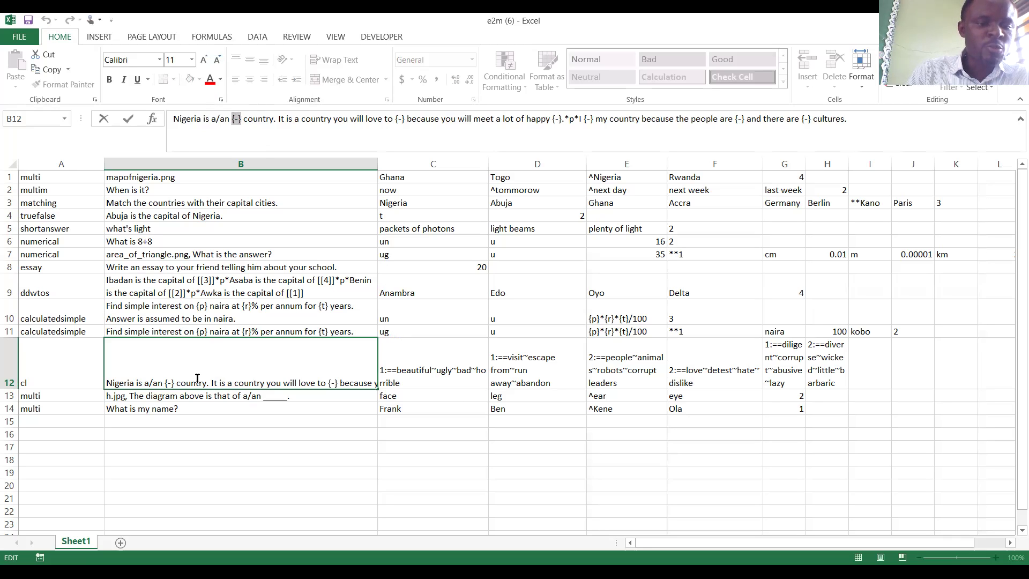
left_click_drag(166, 383, 174, 382)
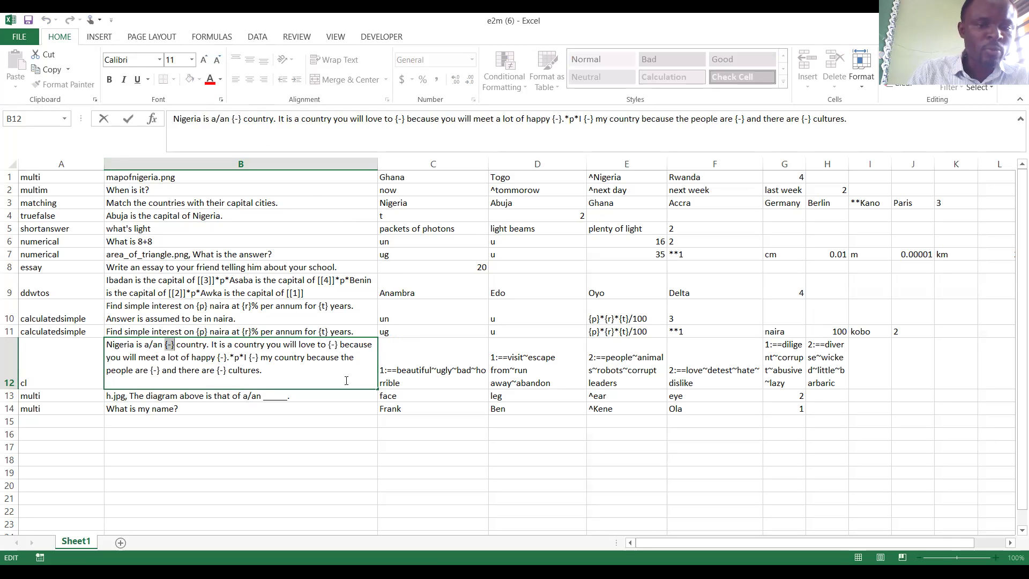
- Compare the first {-} blank in B12 with its answer options in C12
left_click(413, 366)
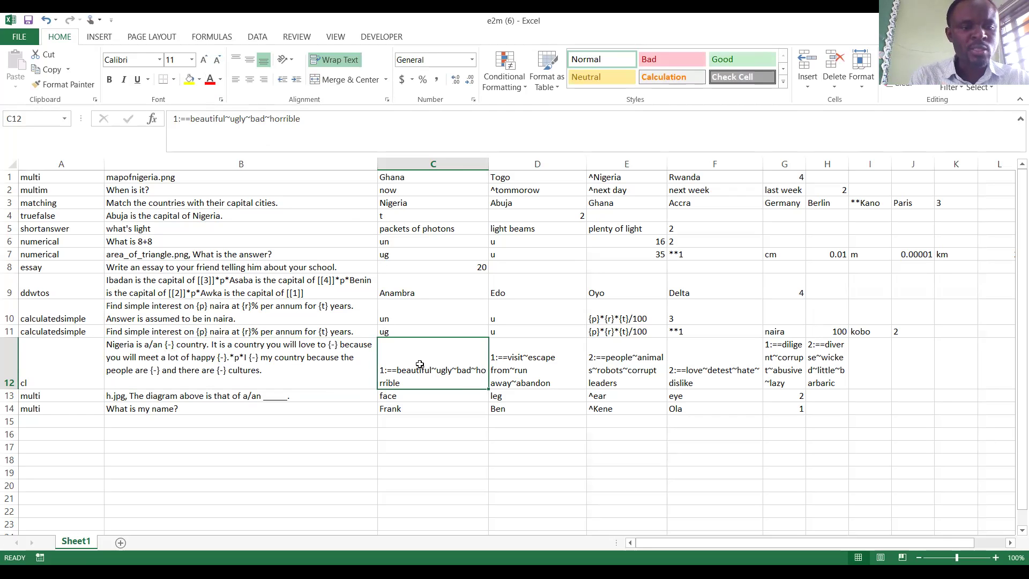
left_click(173, 346)
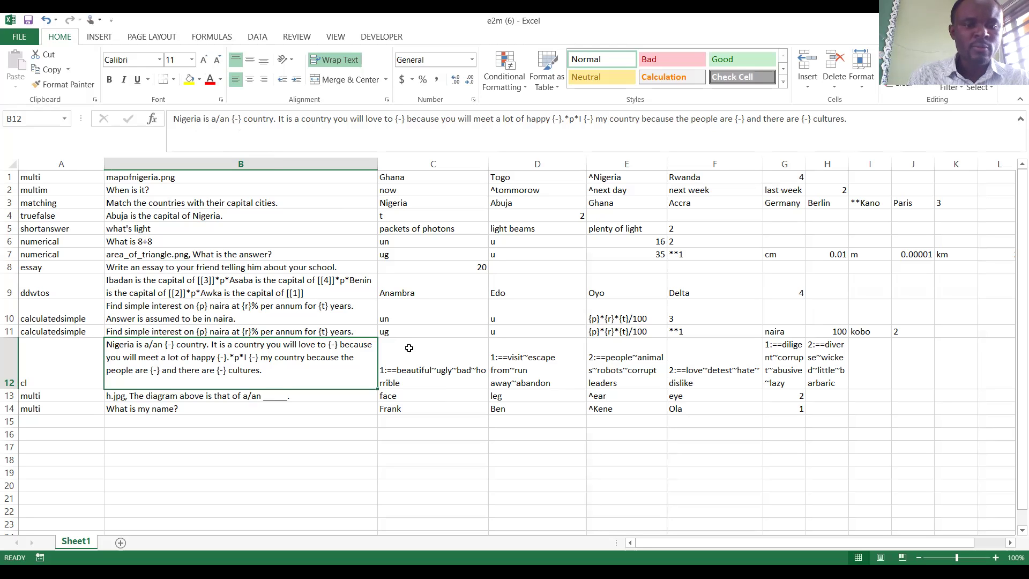
left_click(428, 357)
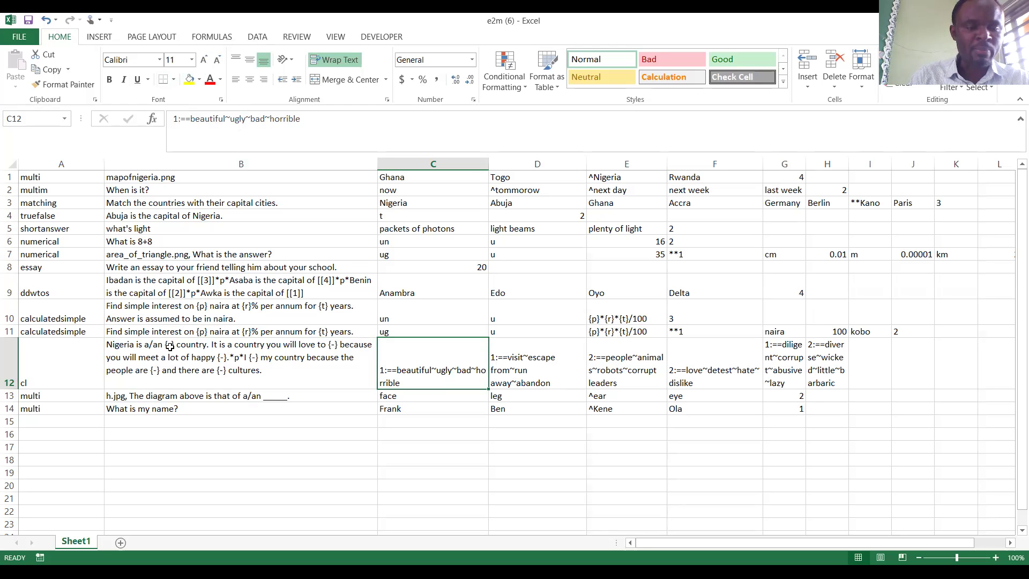
- Examine the ~ separators between the options in C12 and the == in front of beautiful
left_click(227, 118)
double_click(228, 119)
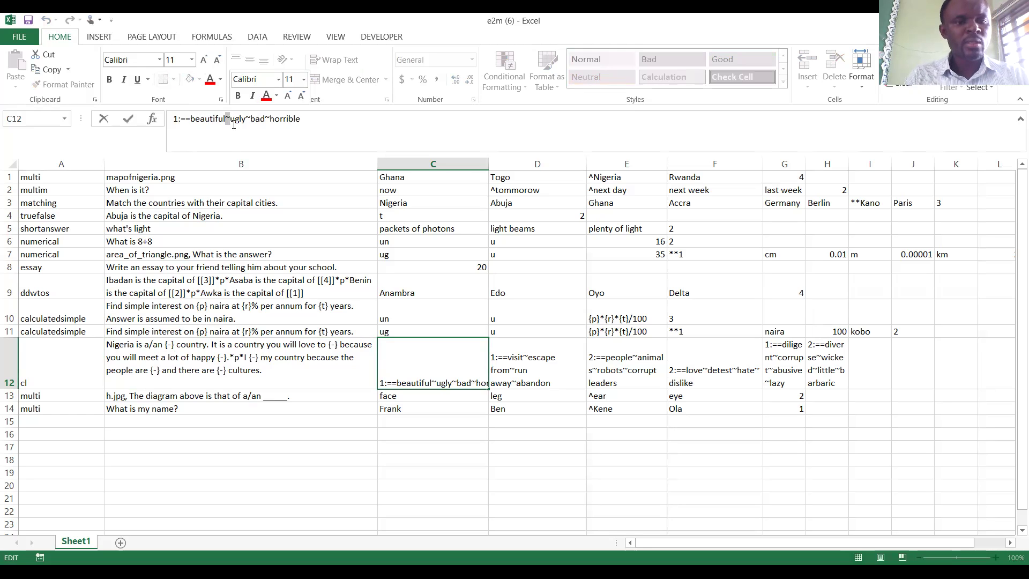
double_click(248, 119)
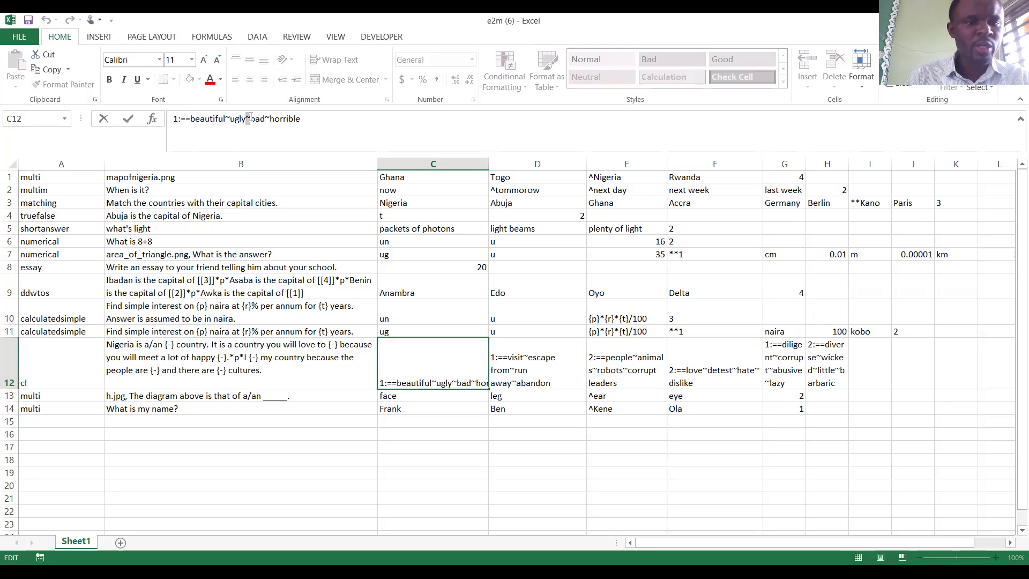
double_click(185, 118)
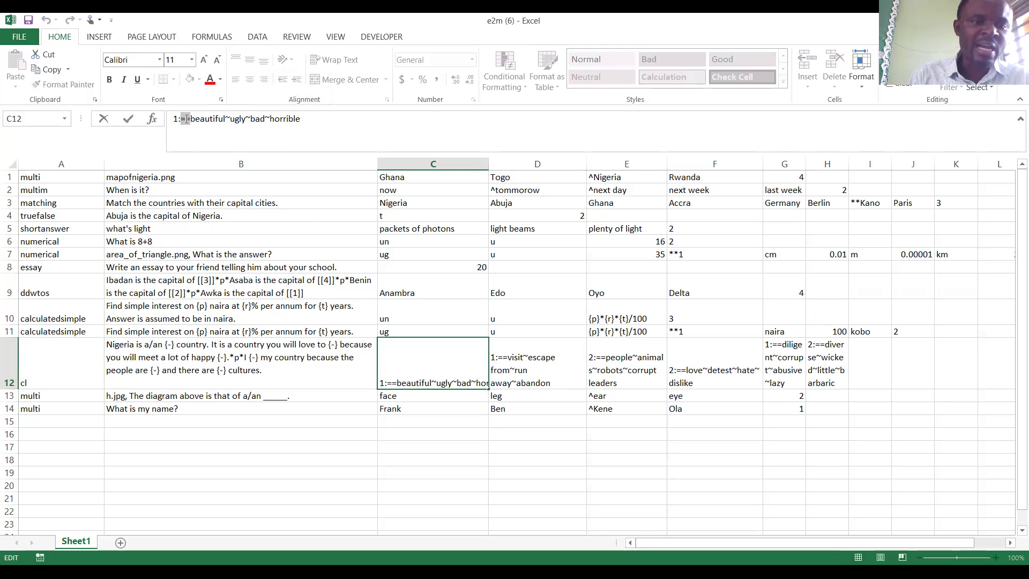
left_click_drag(225, 118, 196, 117)
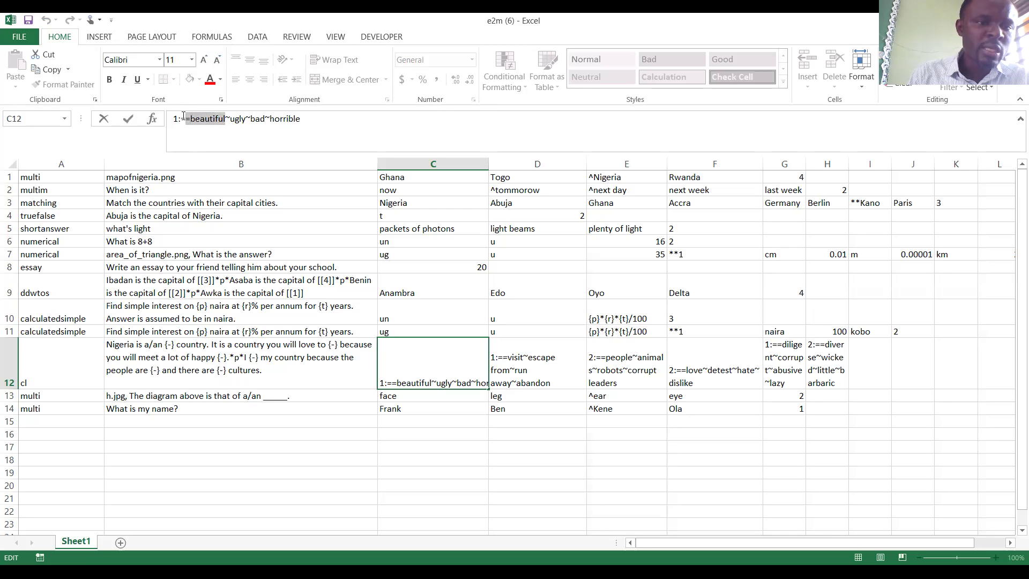
left_click_drag(182, 118, 182, 118)
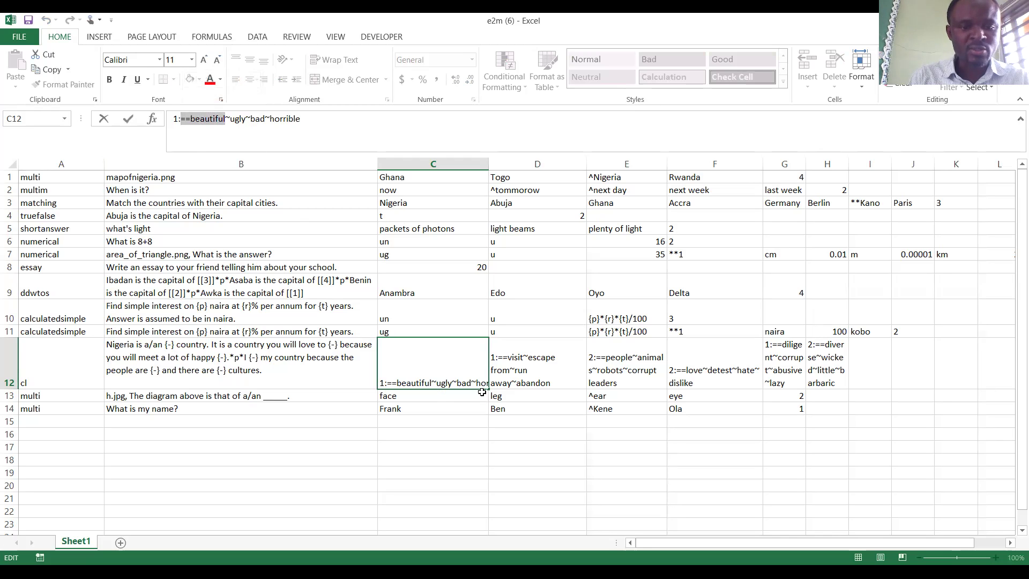
- Examine the ==visit answer in D12 and match the entry to the second {-} blank in B12
left_click(529, 368)
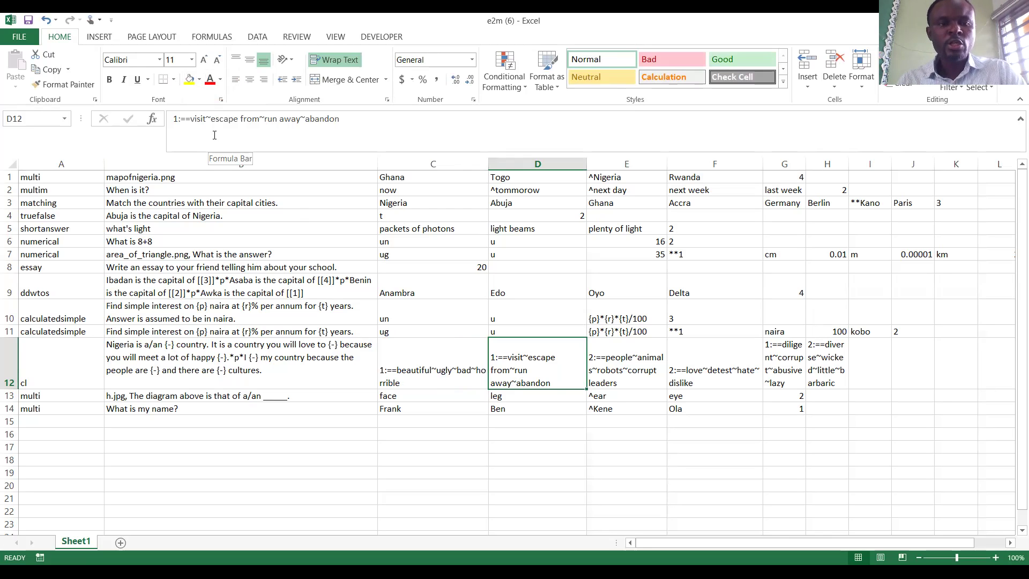
left_click(206, 119)
left_click_drag(205, 119, 192, 118)
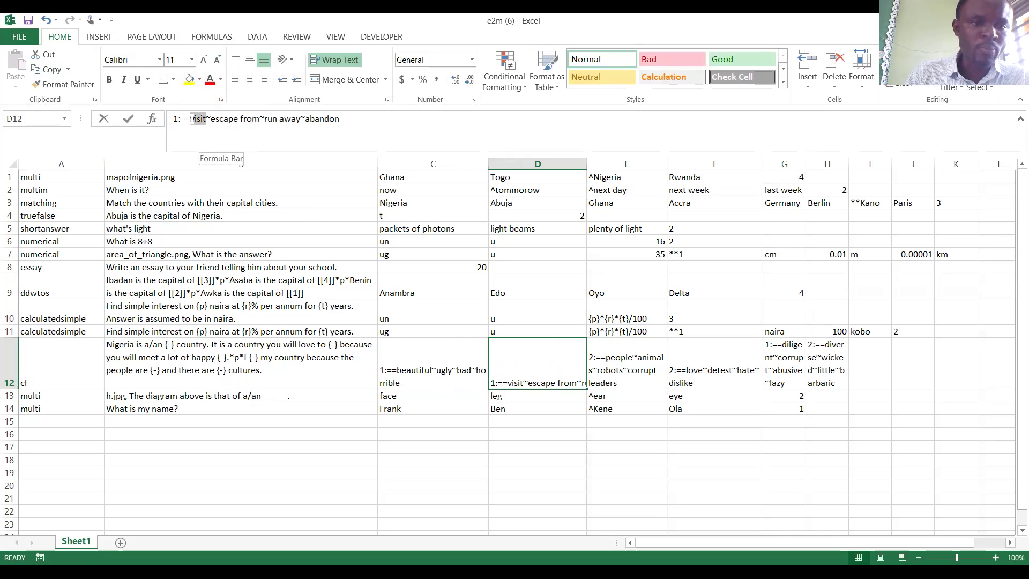
left_click_drag(181, 118, 207, 119)
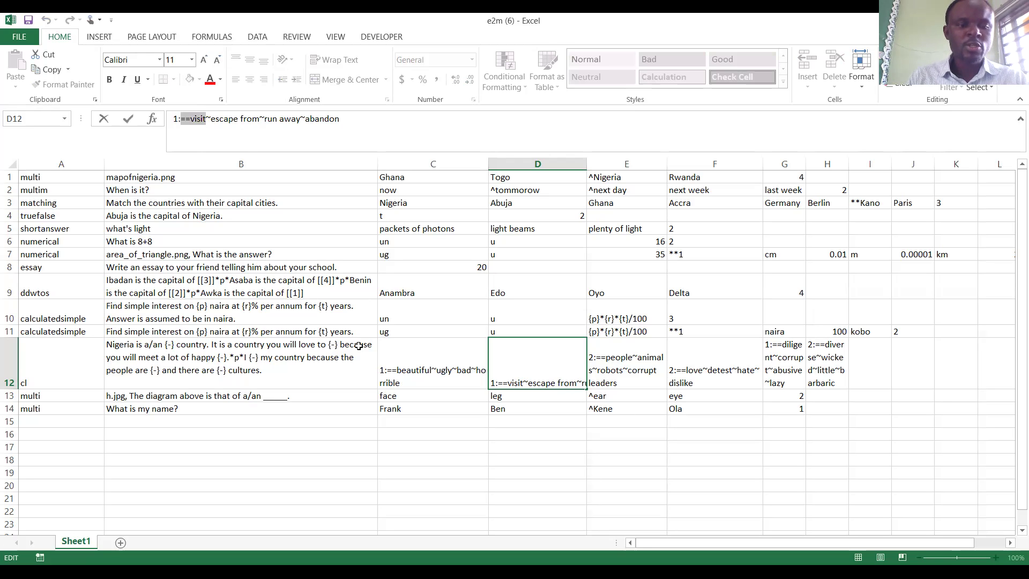
left_click(333, 346)
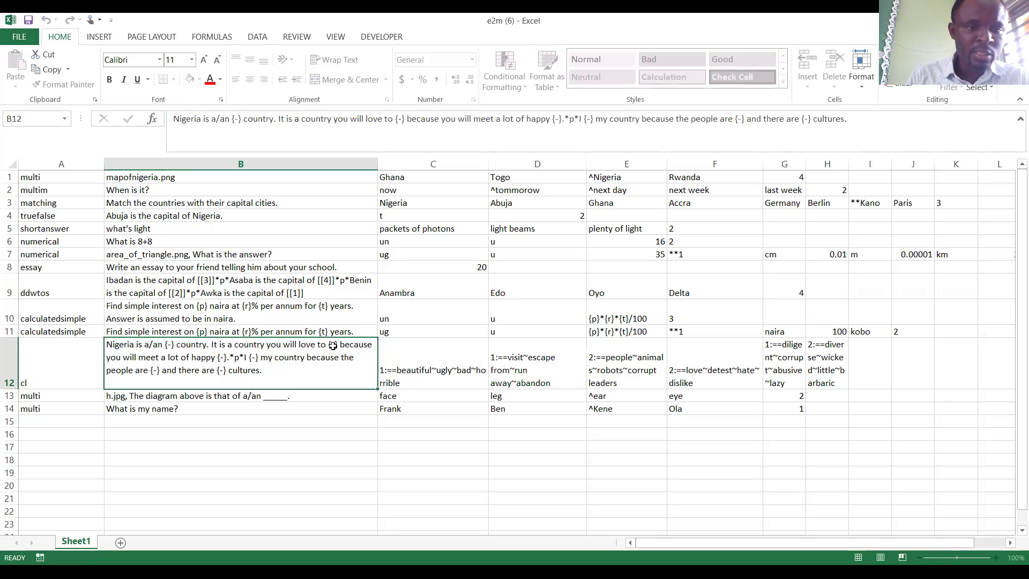
left_click_drag(395, 119, 407, 121)
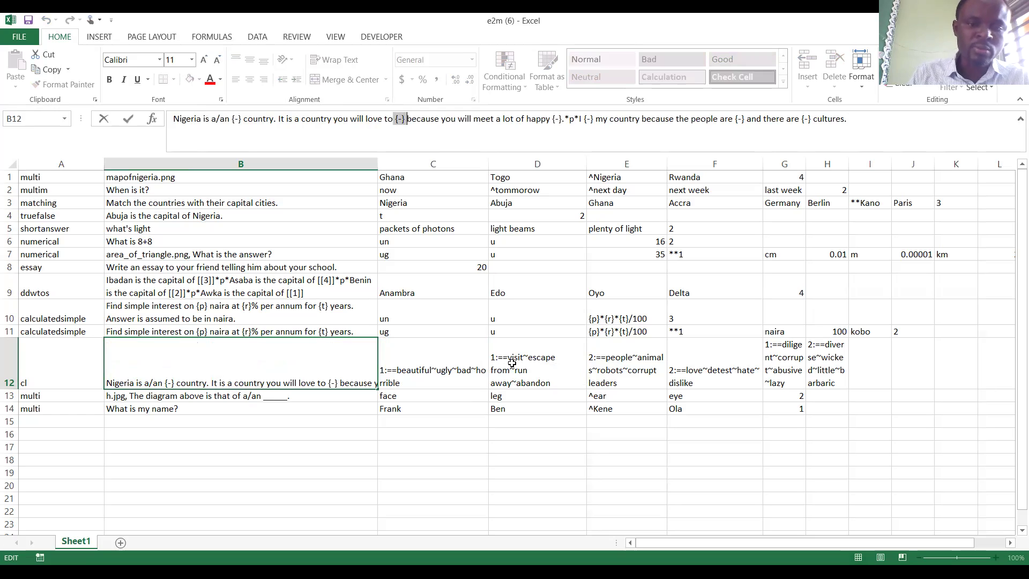
left_click(510, 362)
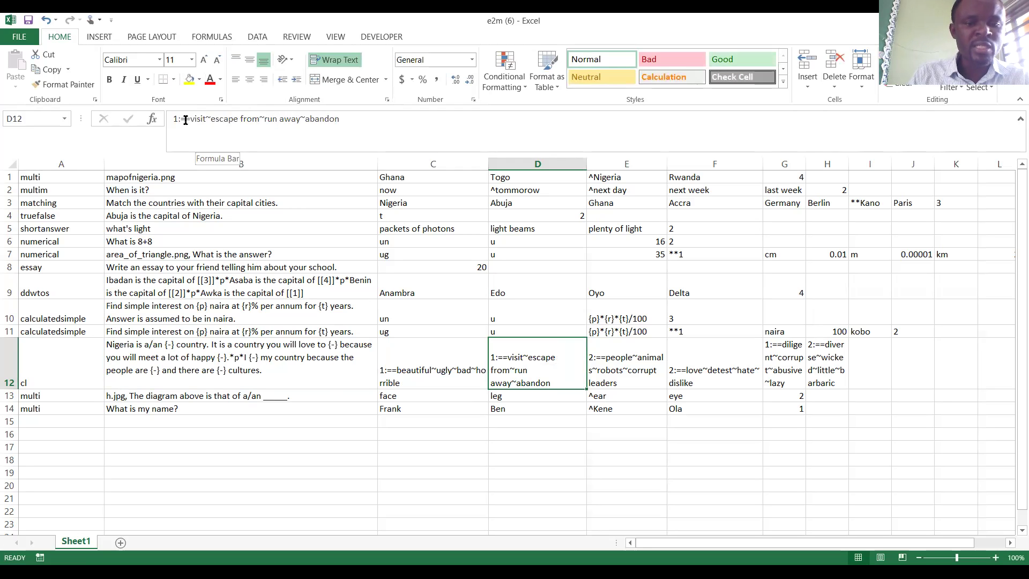
- Match the third {-} blank in B12 to its options in E12 and examine the ==people answer
left_click(143, 364)
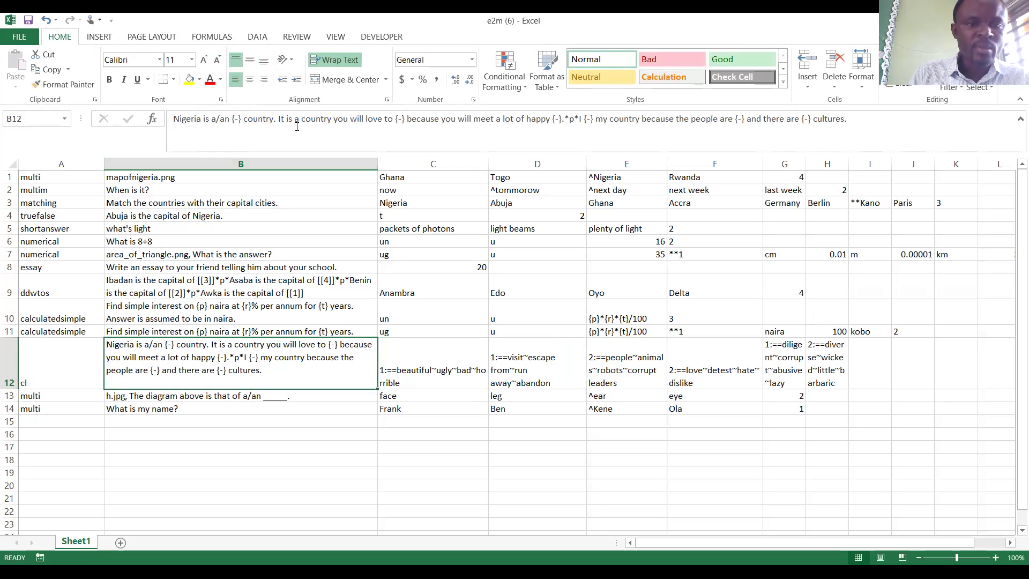
left_click_drag(552, 118, 561, 120)
left_click(561, 120)
type(".")
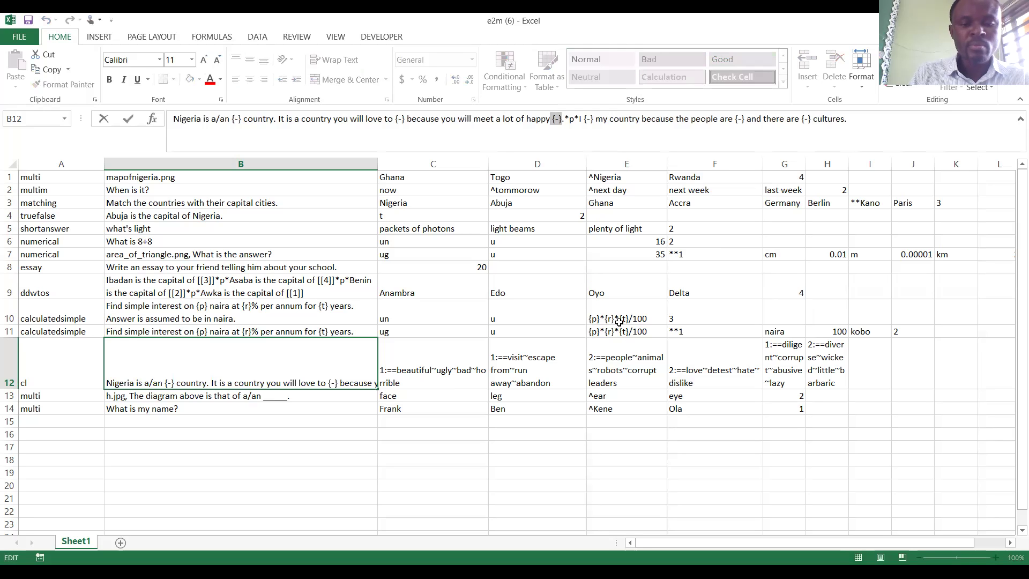
double_click(628, 373)
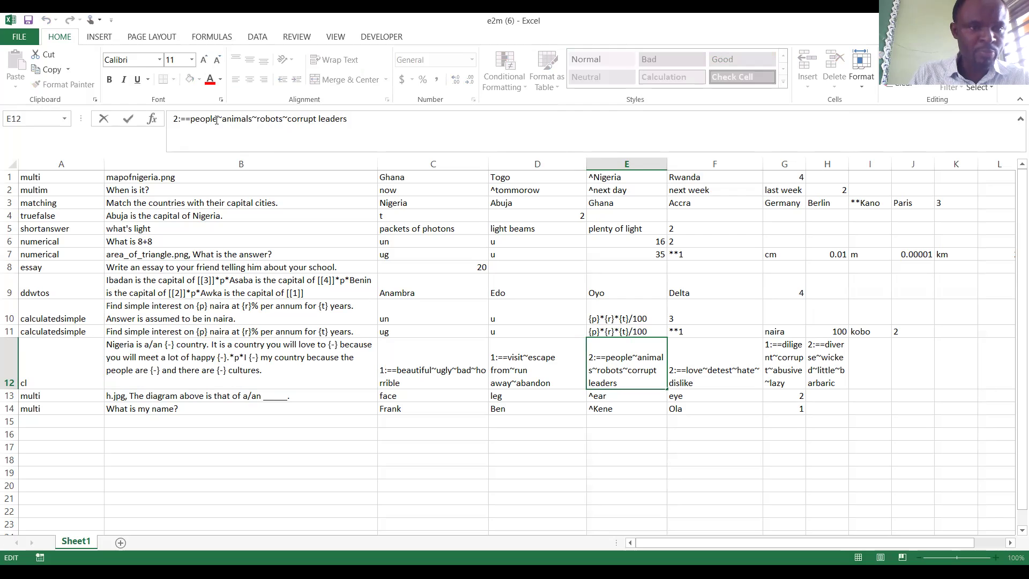
left_click_drag(217, 120, 181, 119)
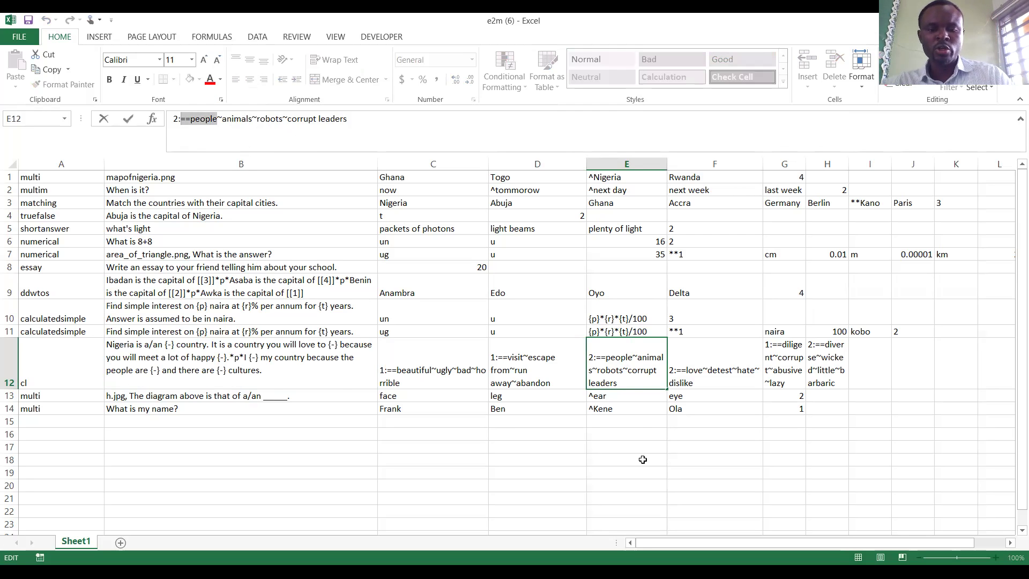
- Review the cloze options in F12, C12, D12 and E12 and locate the third {-} blank in B12
left_click(721, 349)
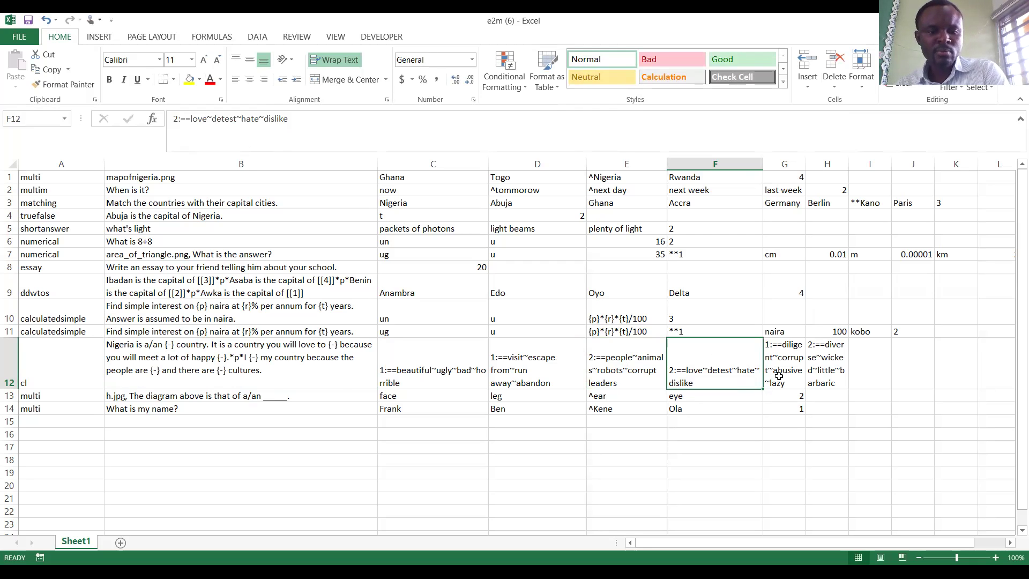
left_click(417, 372)
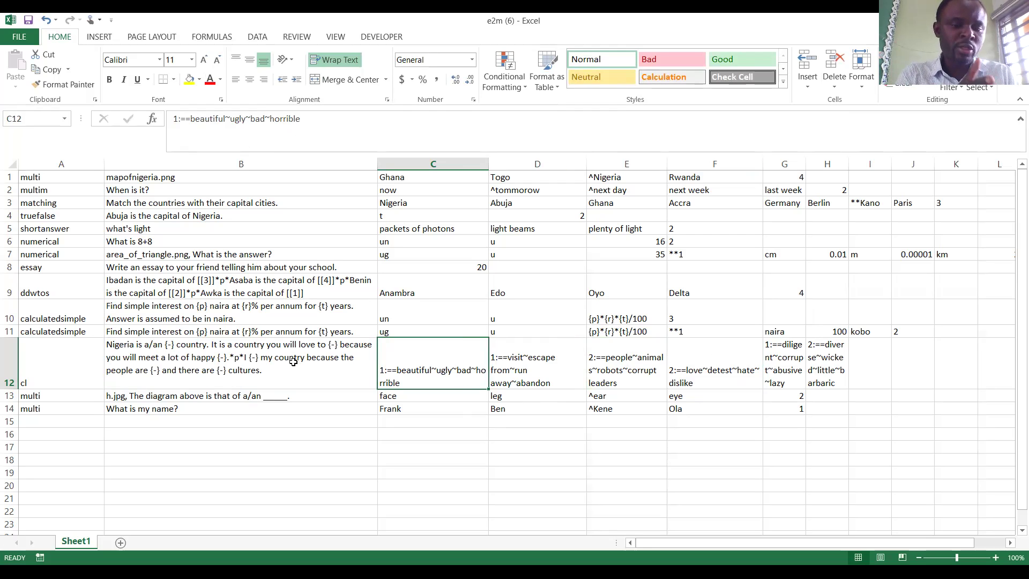
left_click(521, 369)
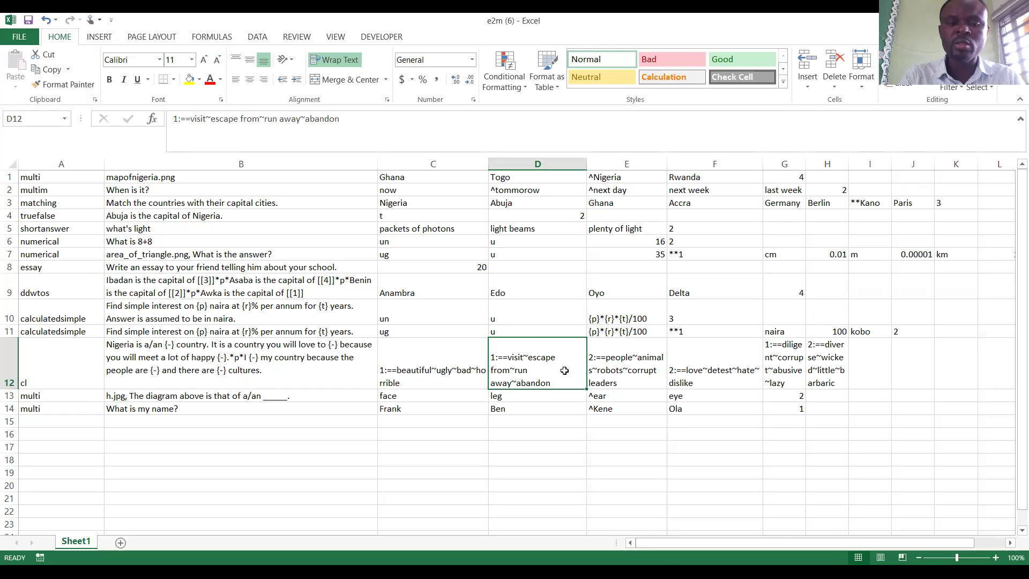
left_click(617, 370)
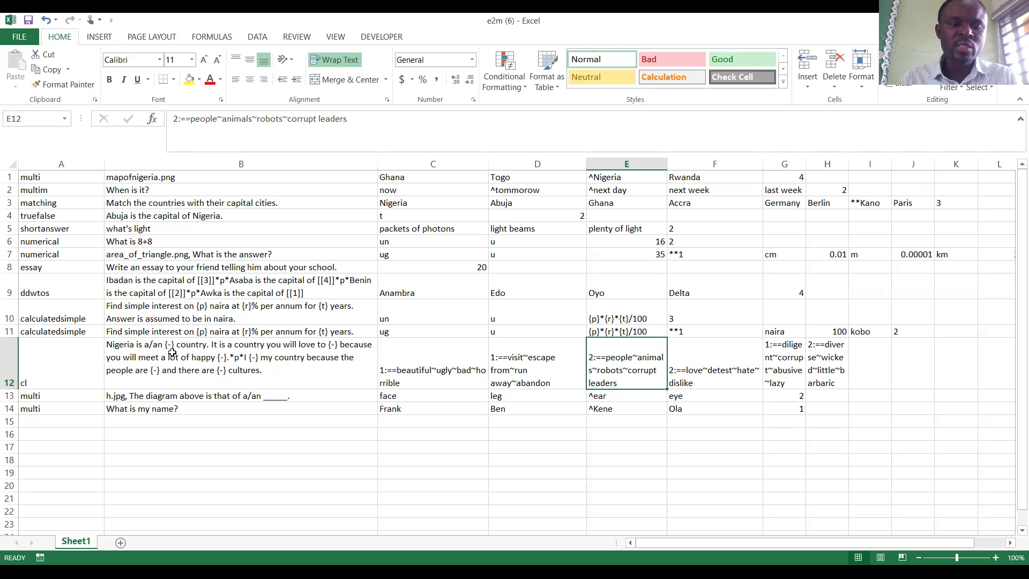
left_click(242, 367)
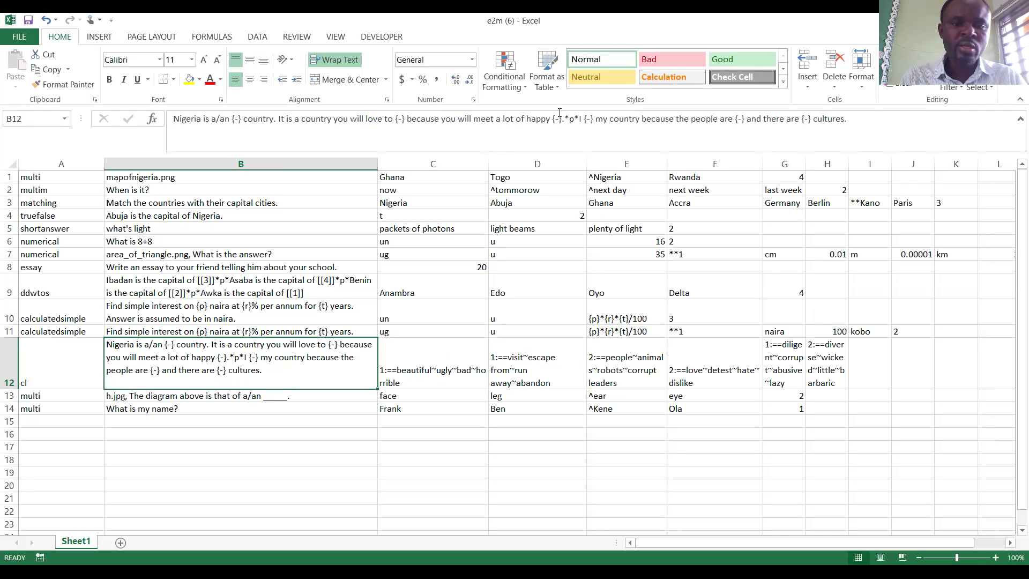
left_click_drag(551, 119, 562, 119)
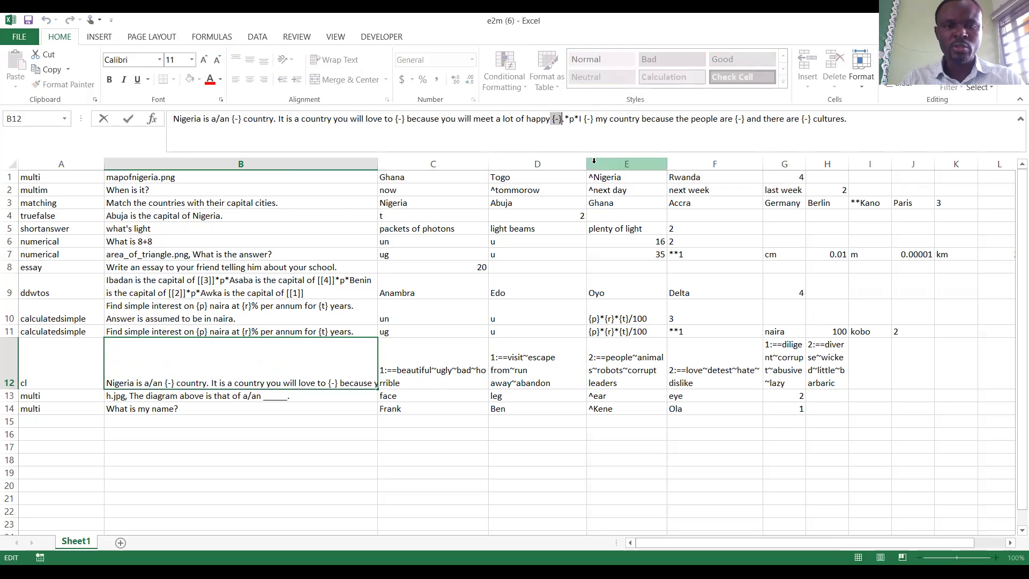
- Examine the *p* paragraph marker in B12, including the asterisk on each side of p
left_click_drag(564, 119, 581, 117)
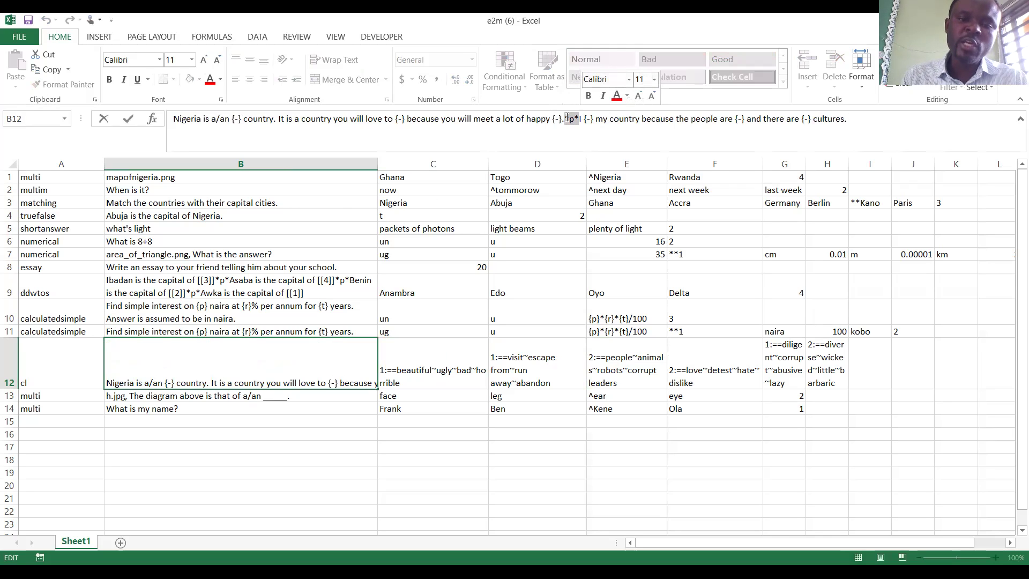
left_click_drag(566, 118, 571, 118)
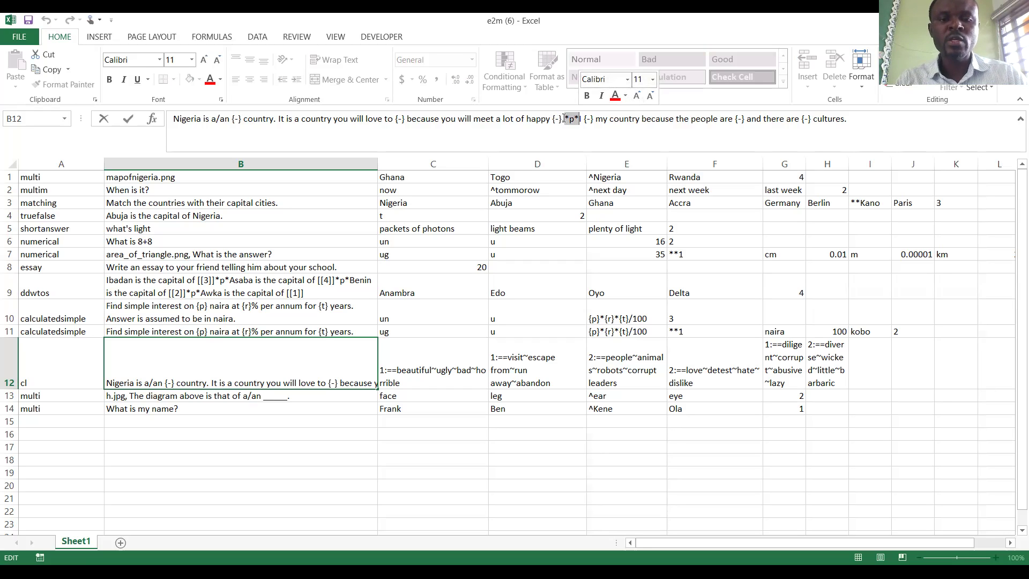
left_click_drag(565, 118, 571, 121)
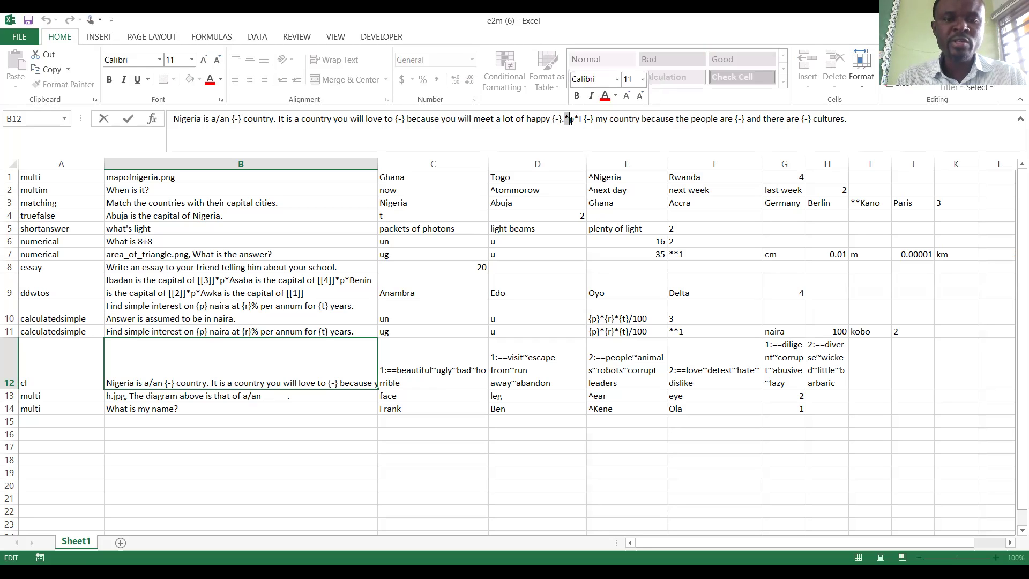
left_click(571, 120)
double_click(573, 120)
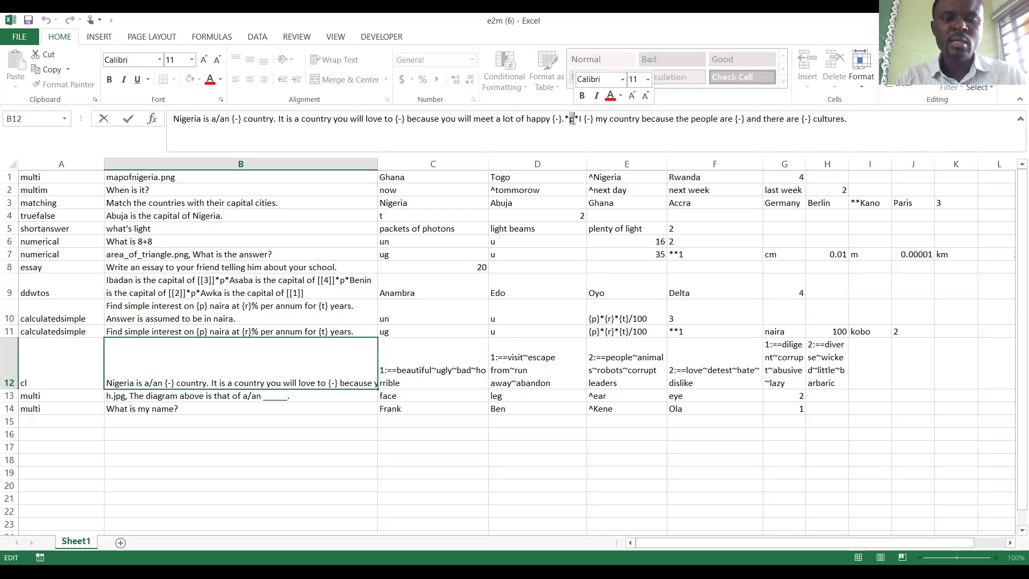
left_click(576, 118)
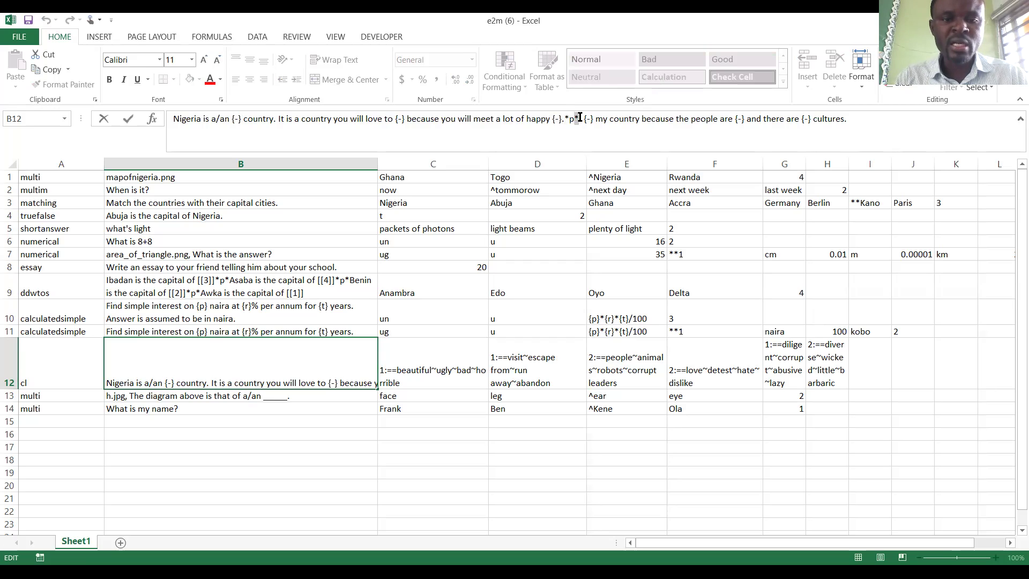
left_click(566, 117)
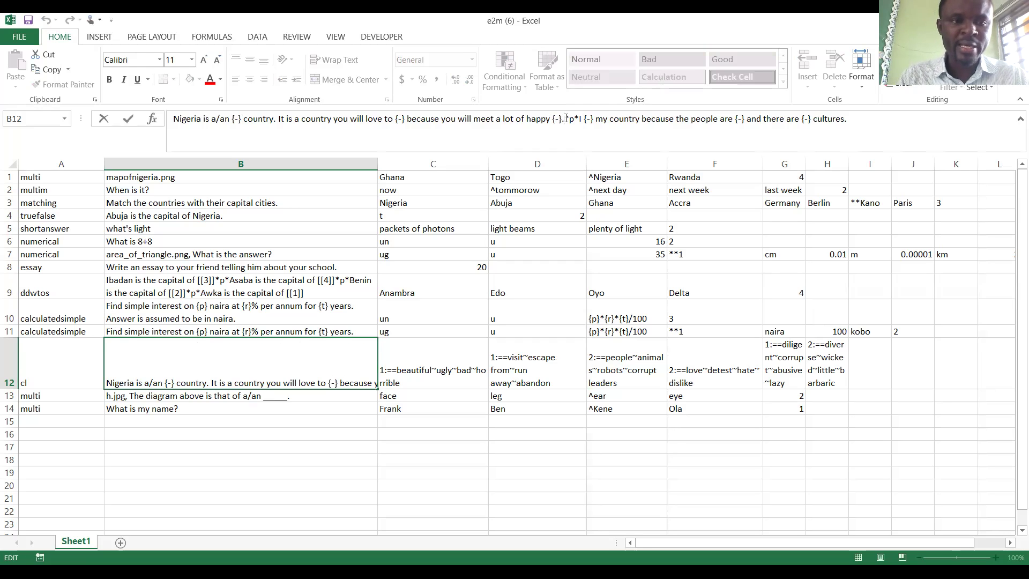
key("Return")
key("Up")
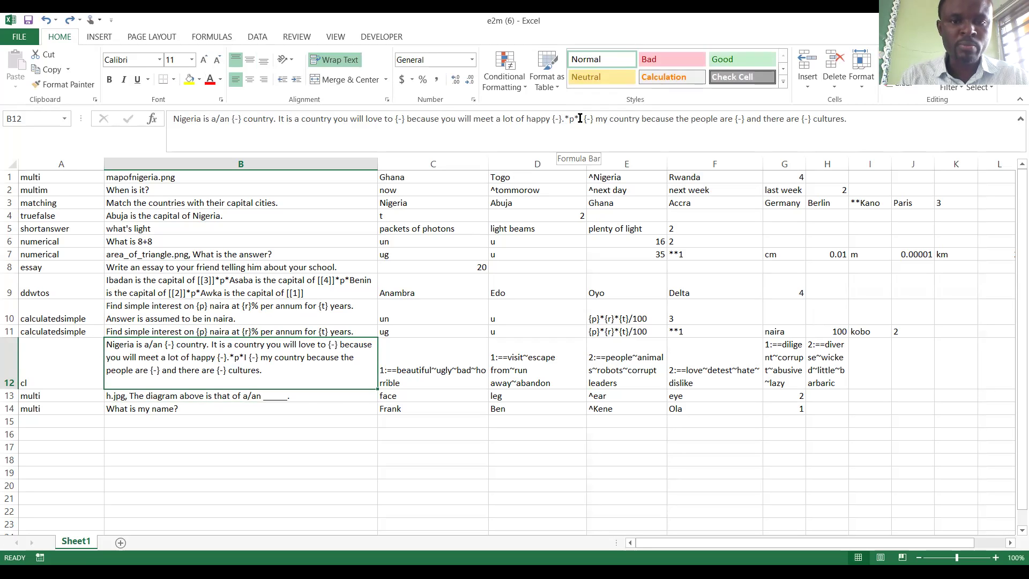
- Check the end of the B12 question text, the p inside its *p* marker, and the options in D12
left_click(858, 124)
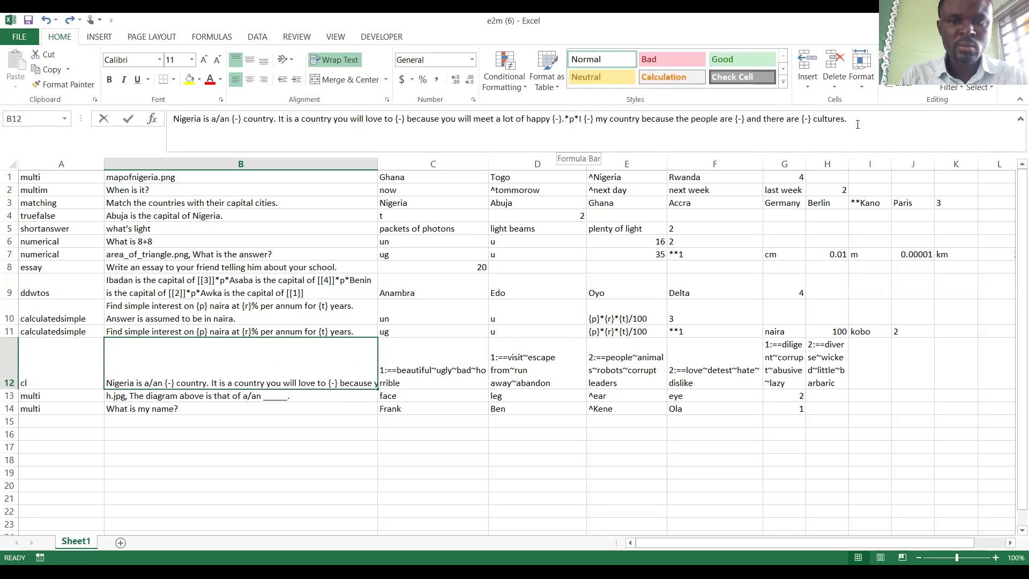
key("Return")
key("Up")
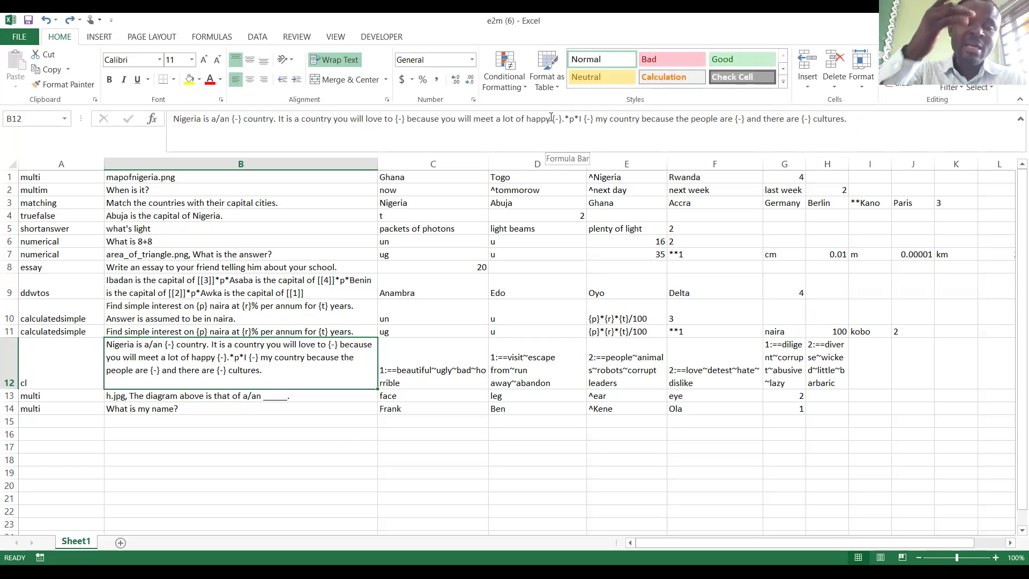
double_click(572, 119)
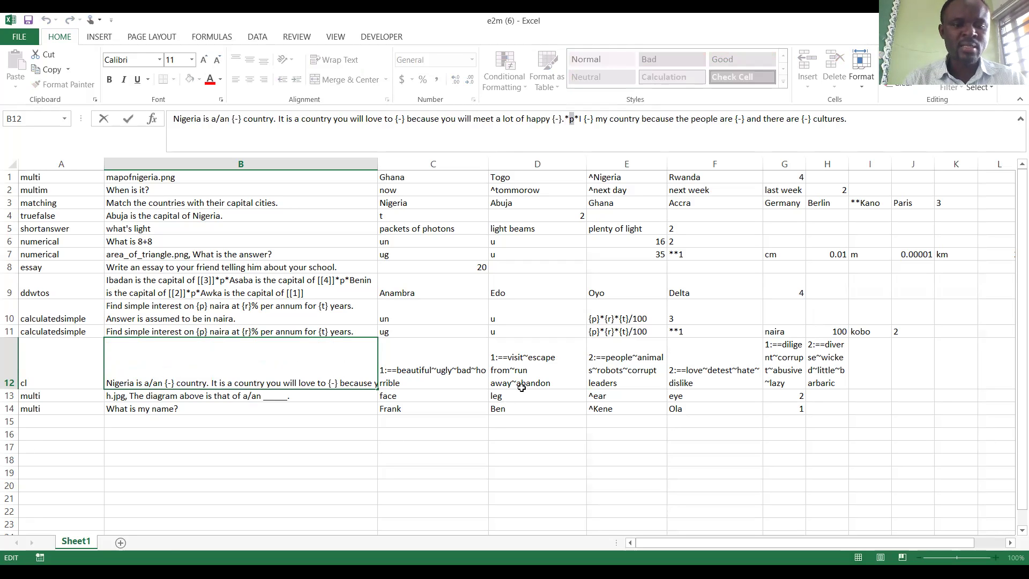
left_click(538, 379)
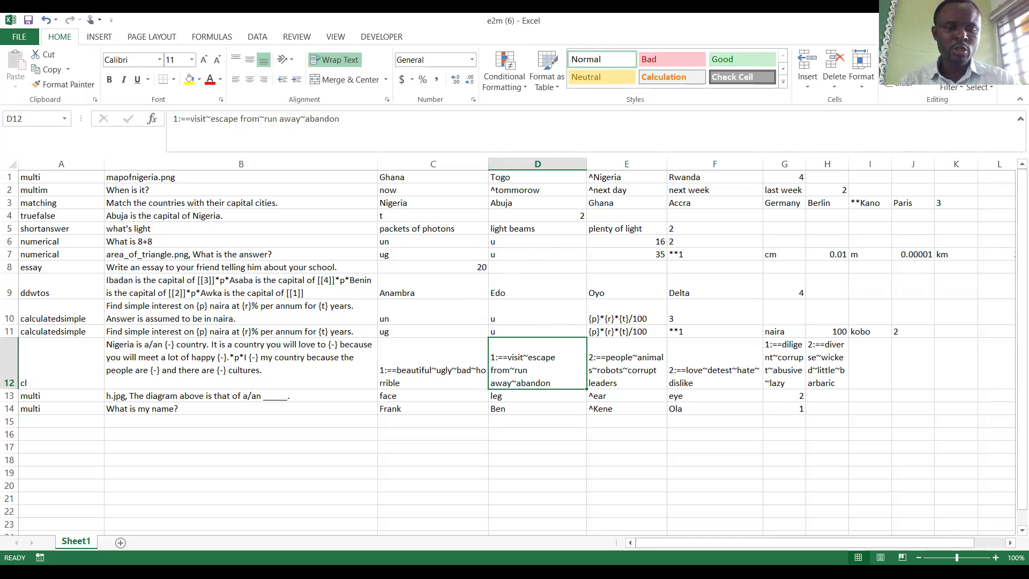
- Switch to the Excel to Moodle formatter page in Chrome and view the Numerical (With Units) instructions
key("alt+Tab")
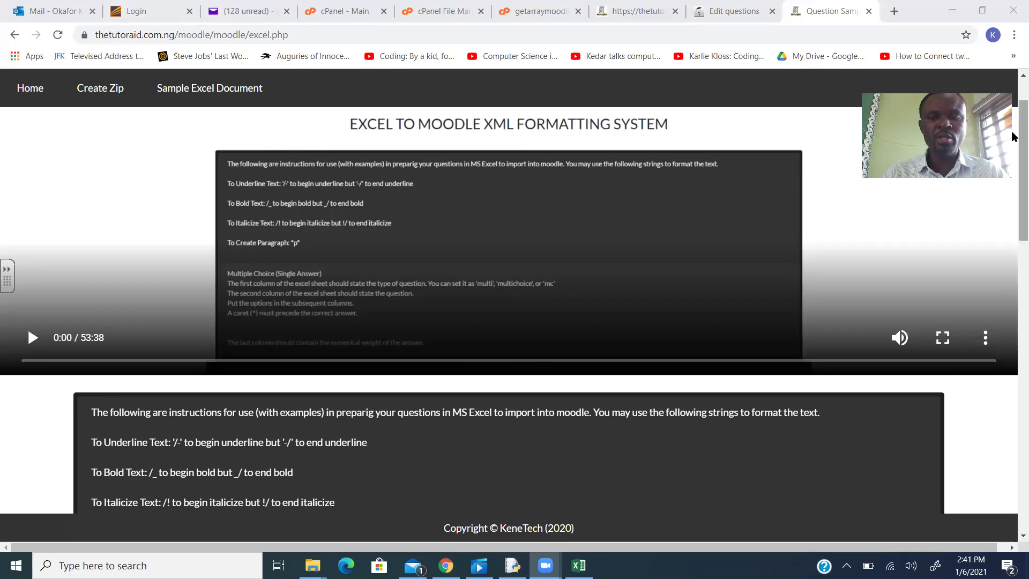
left_click_drag(1014, 136, 1013, 295)
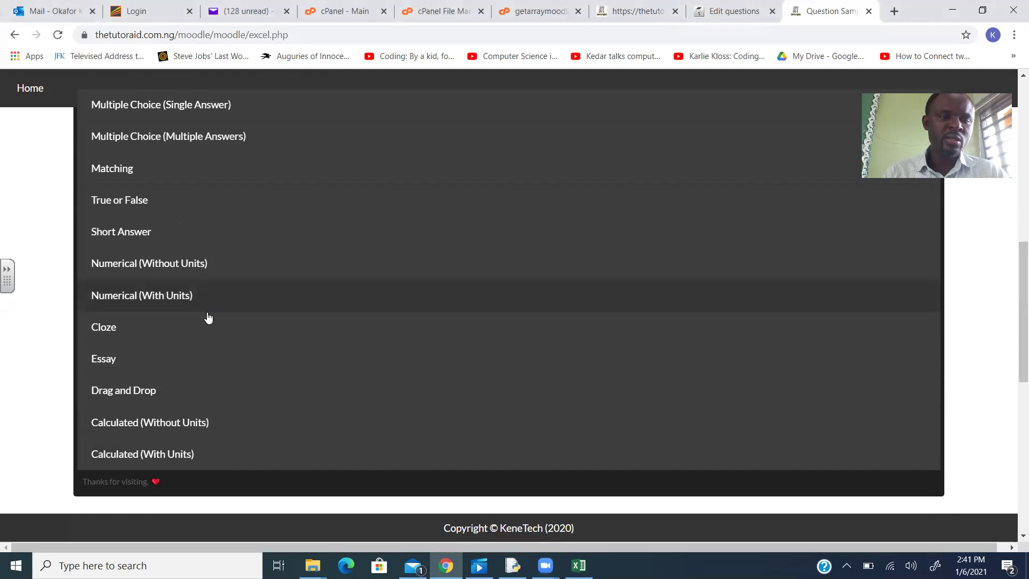
left_click(107, 232)
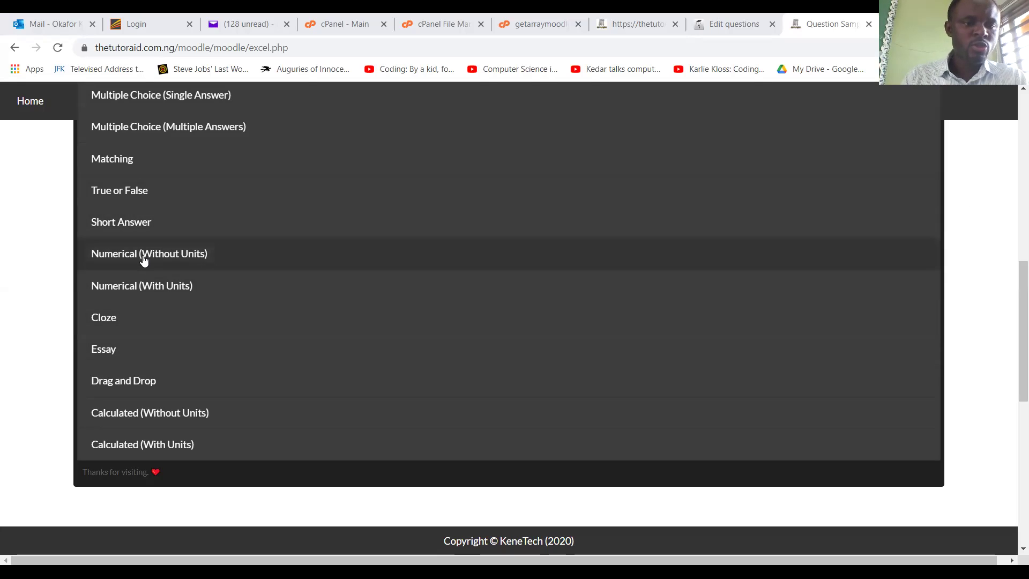
left_click(131, 294)
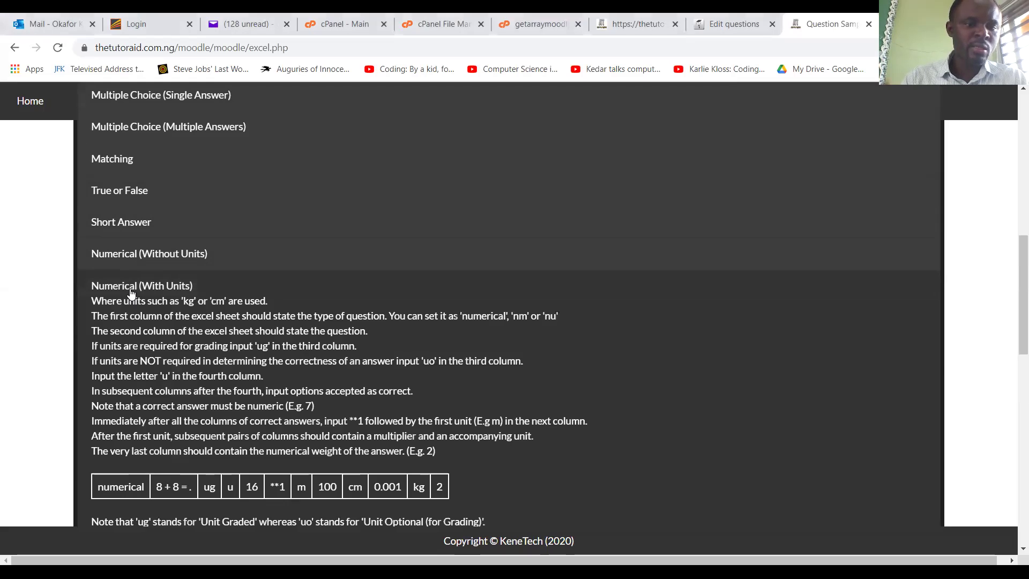
left_click(145, 350)
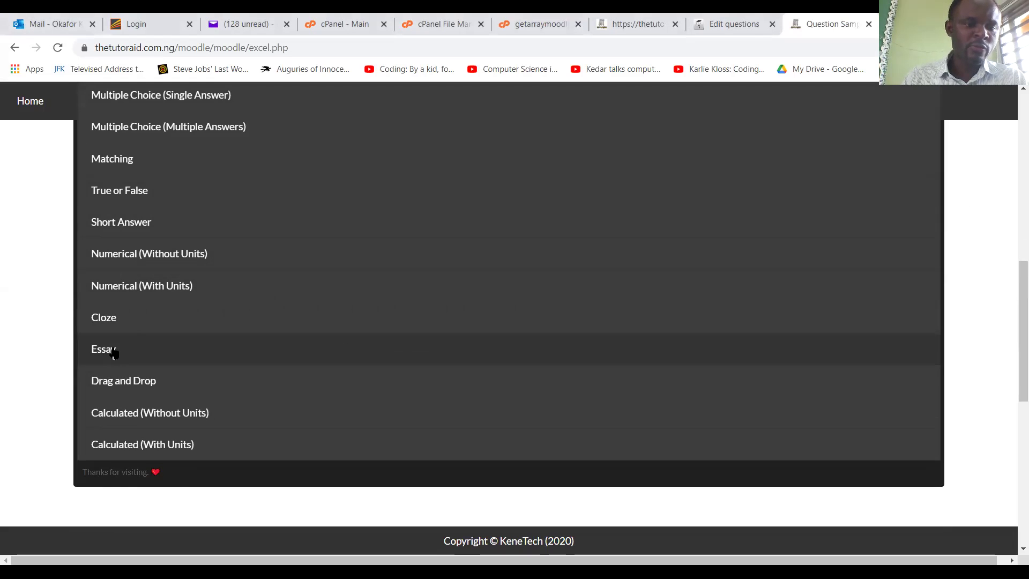
- View the Essay and Drag and Drop instructions with their example rows, collapsing each section after reading
left_click(115, 354)
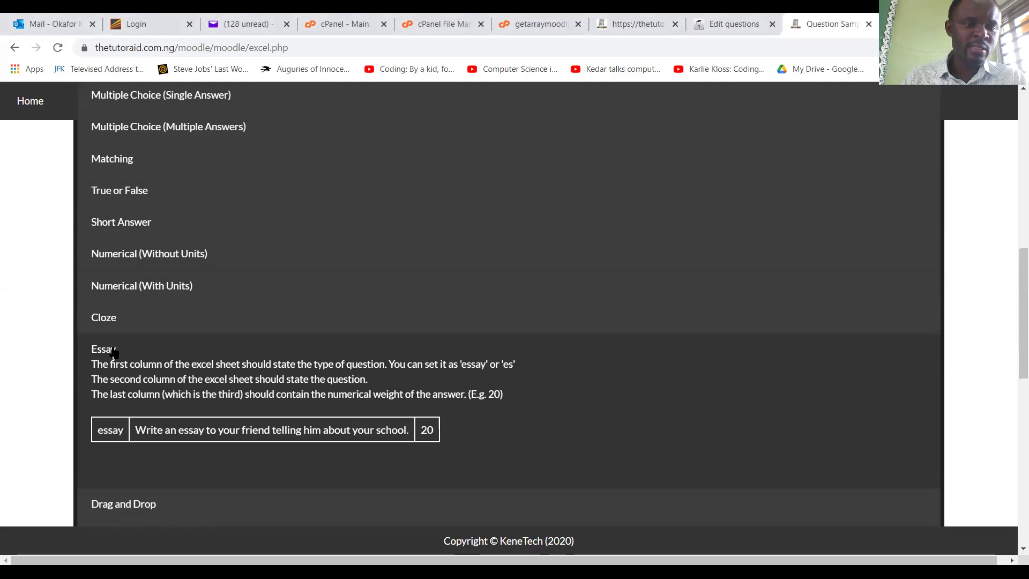
left_click(183, 384)
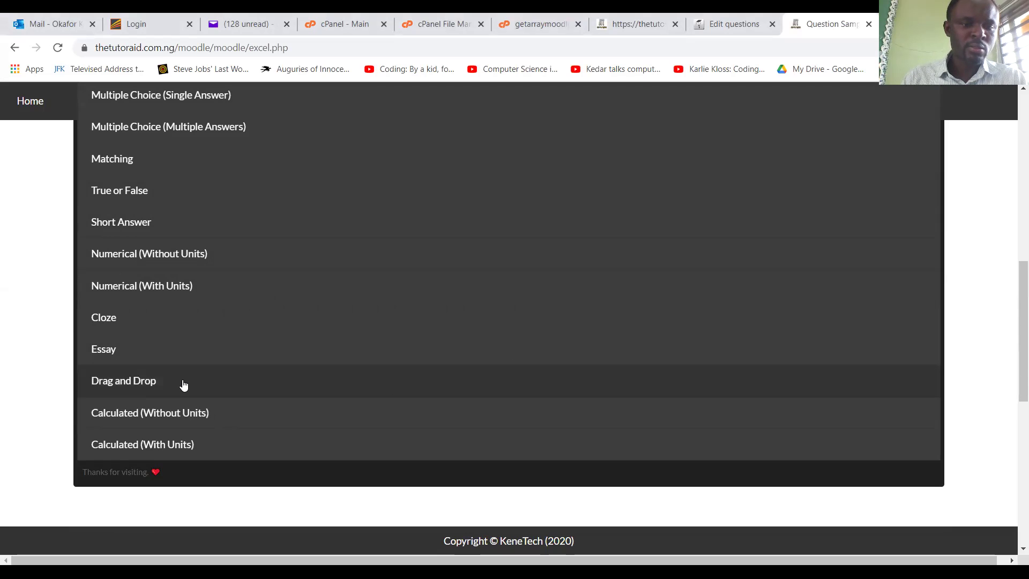
left_click(138, 382)
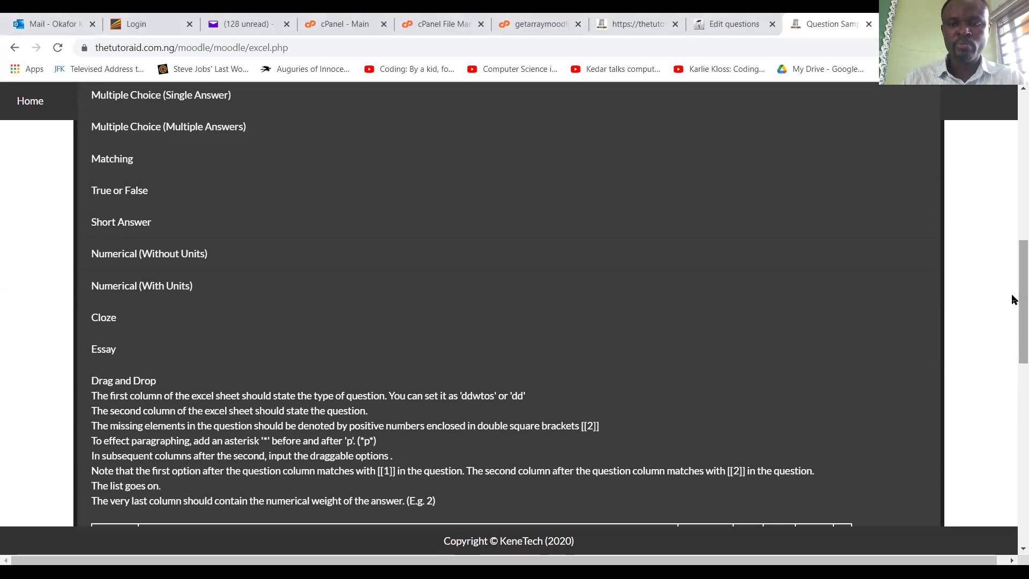
scroll(1012, 342, "down", 3)
scroll(1013, 351, "down", 1)
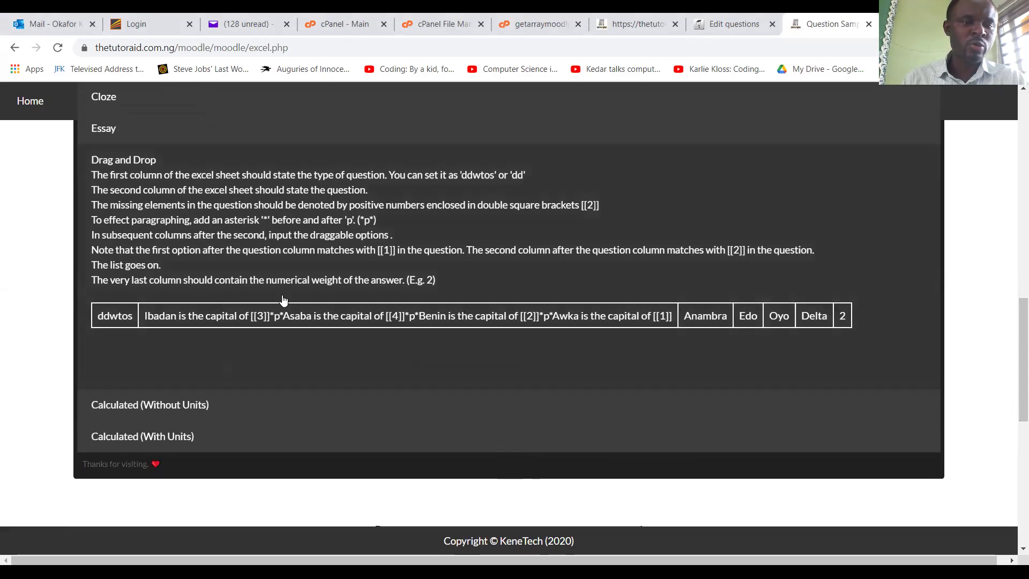
left_click(180, 205)
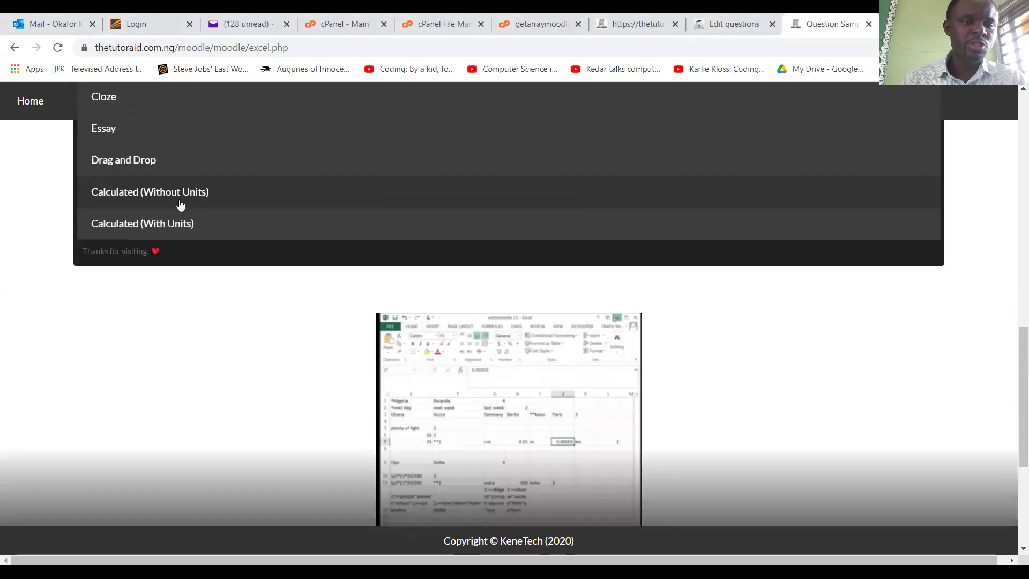
- View the Calculated (Without Units) instructions, collapse them and return to the start of the page
left_click(165, 192)
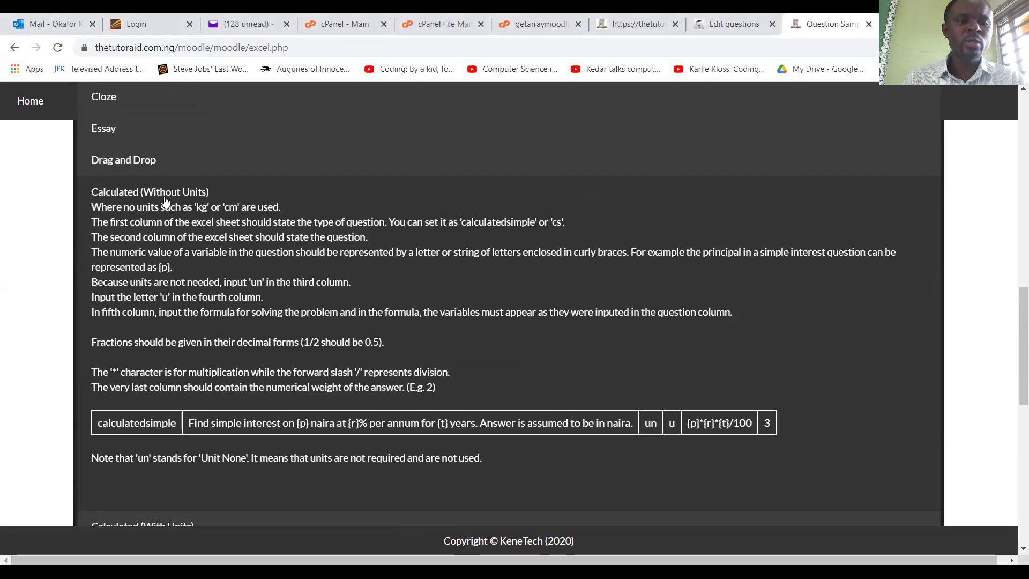
left_click(166, 199)
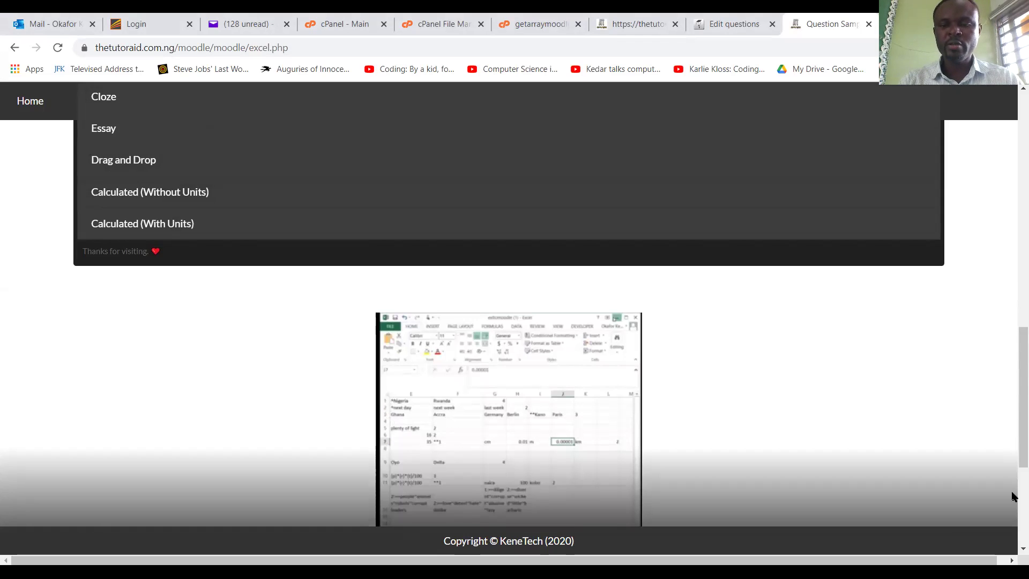
left_click_drag(1014, 452, 1013, 137)
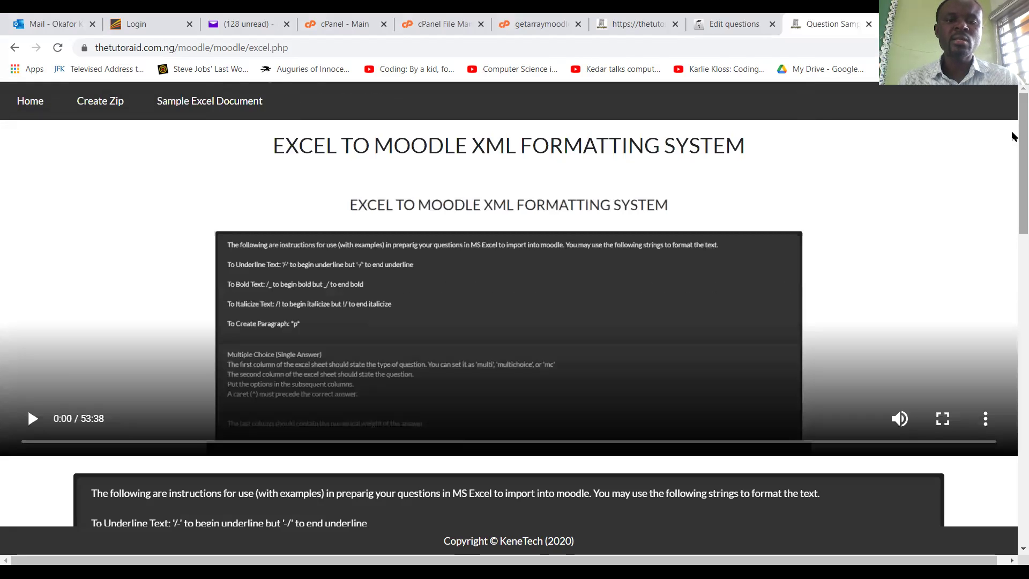